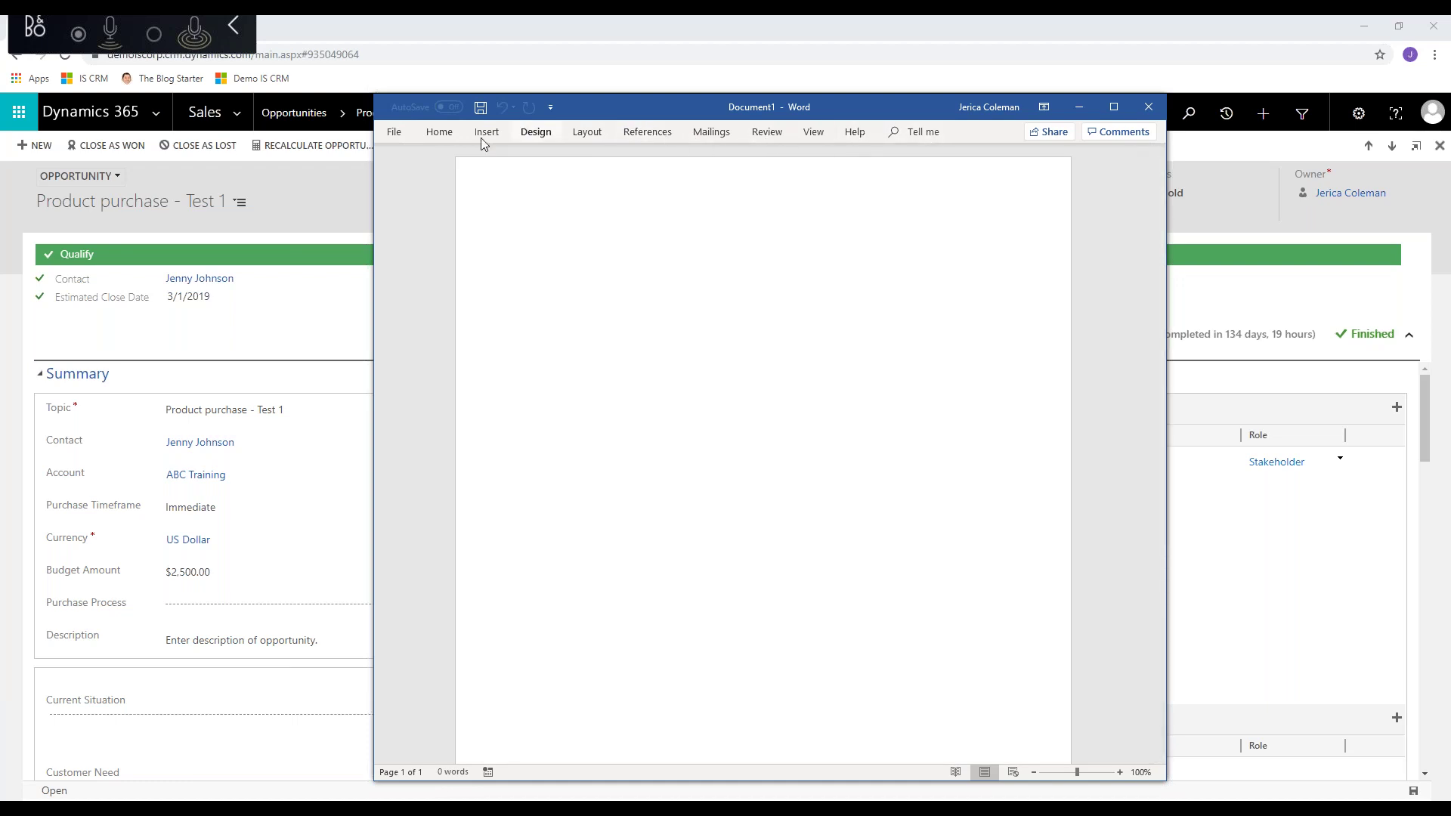
- Turn on the Developer tab in Word's ribbon options, then close the blank document
click(395, 133)
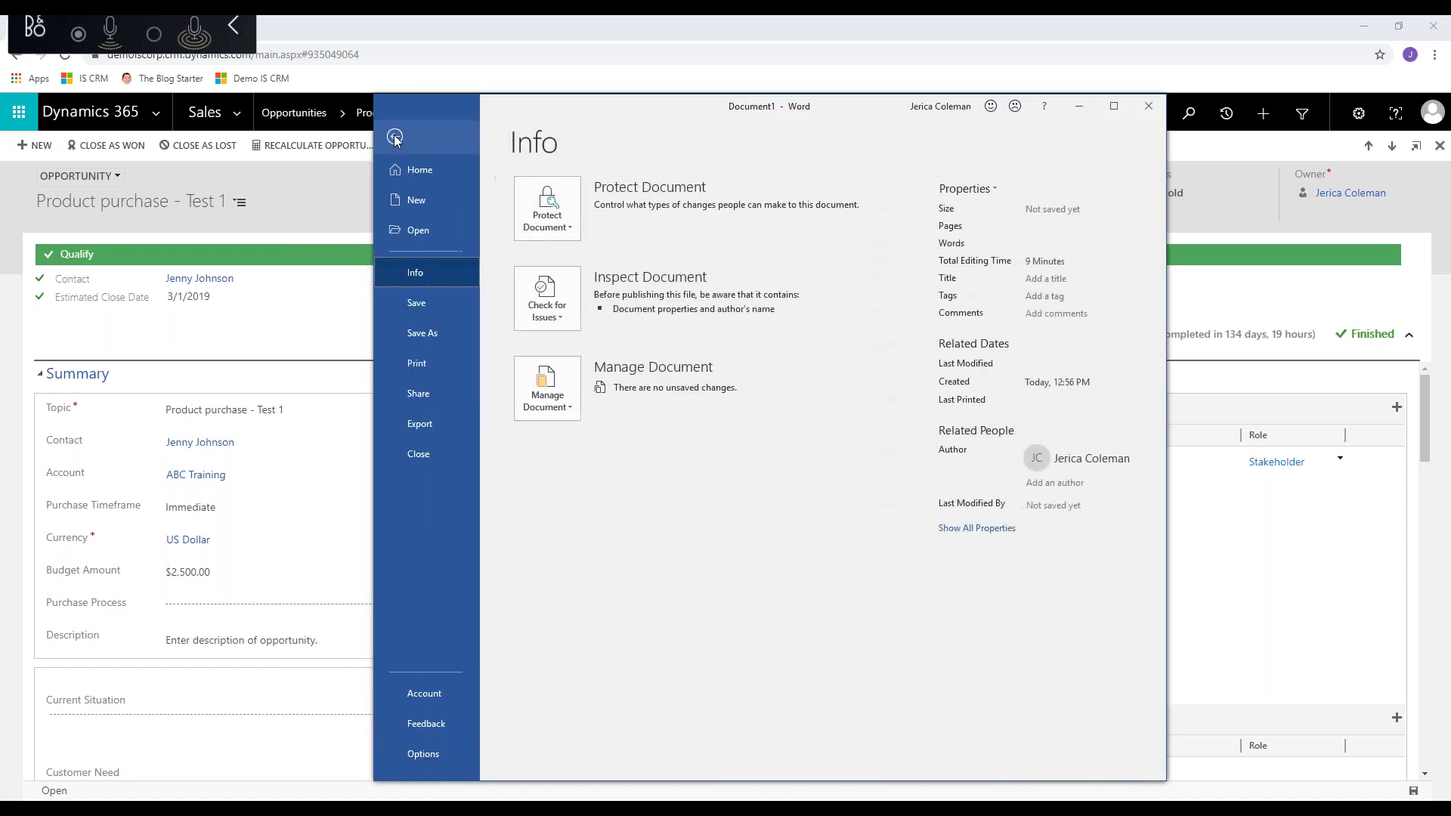
click(425, 755)
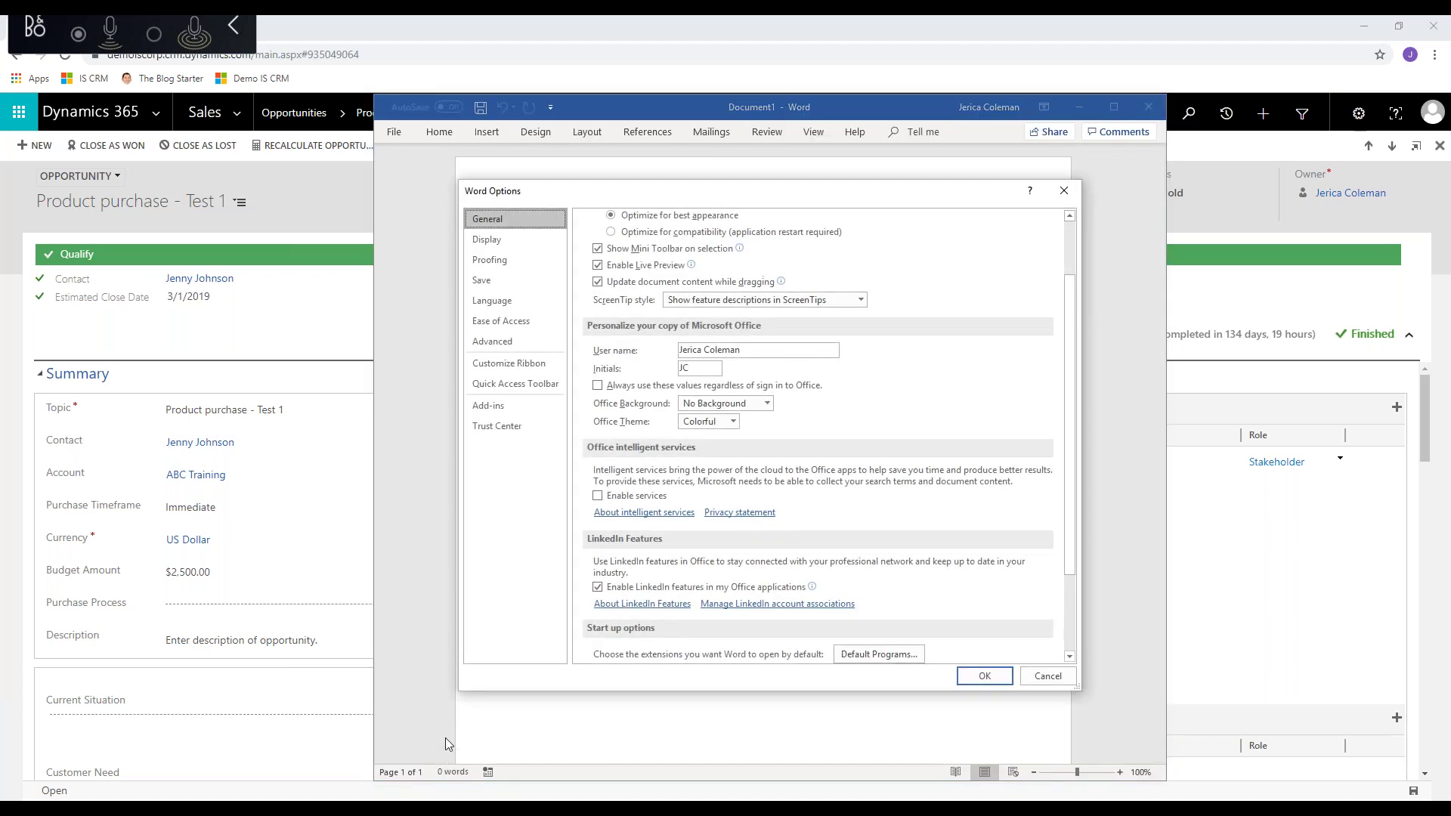
click(497, 367)
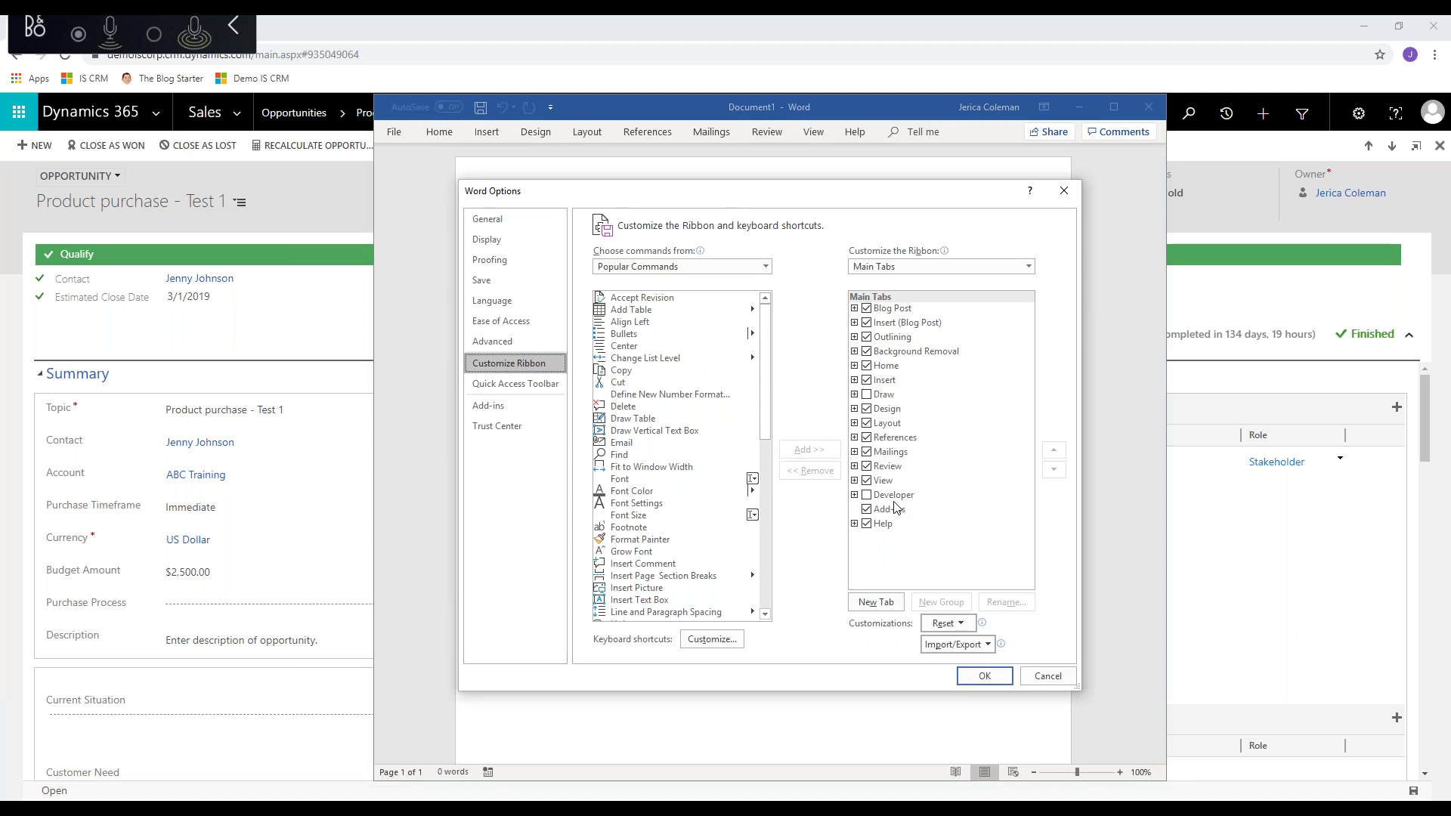
click(867, 495)
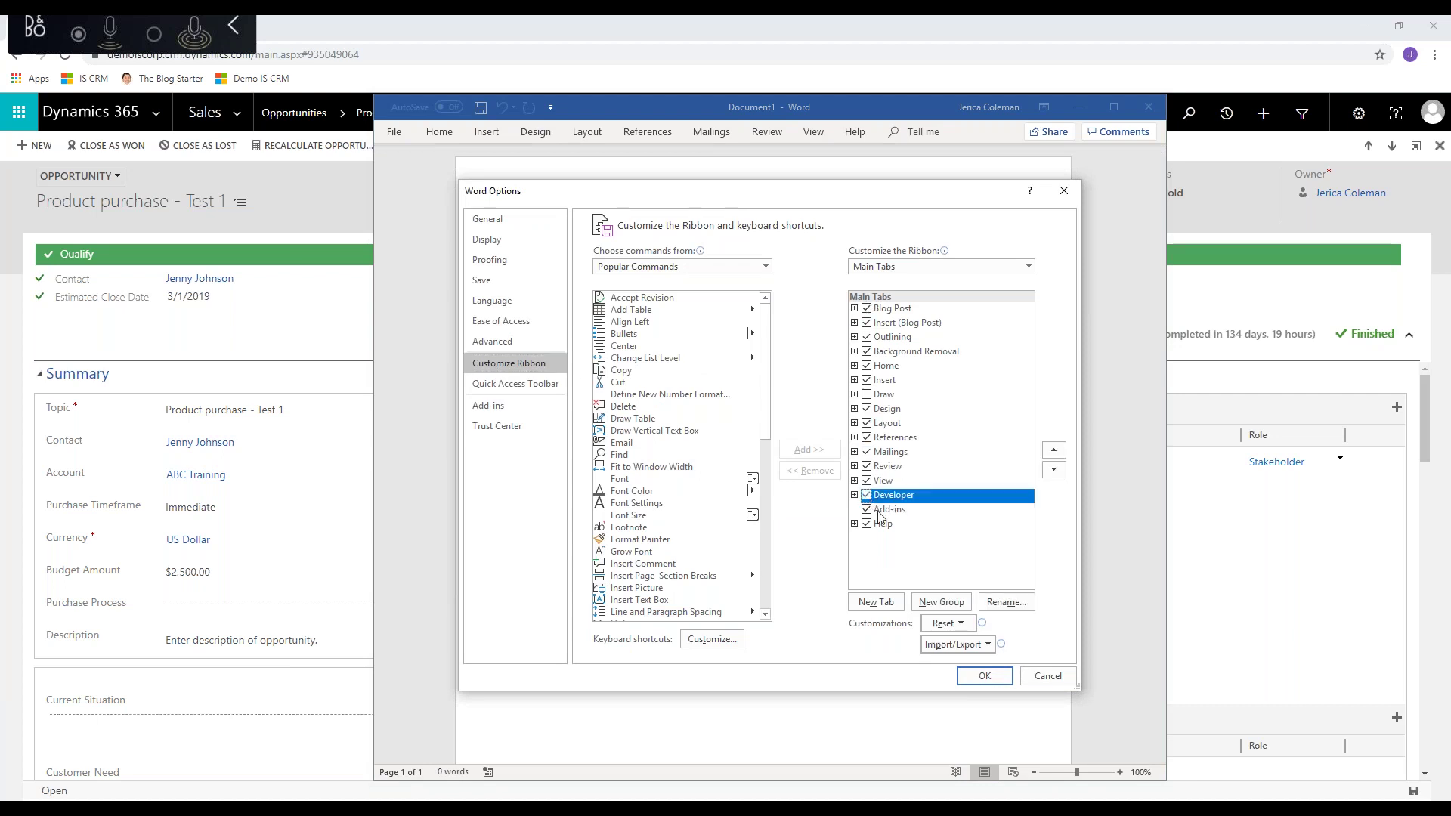
click(983, 677)
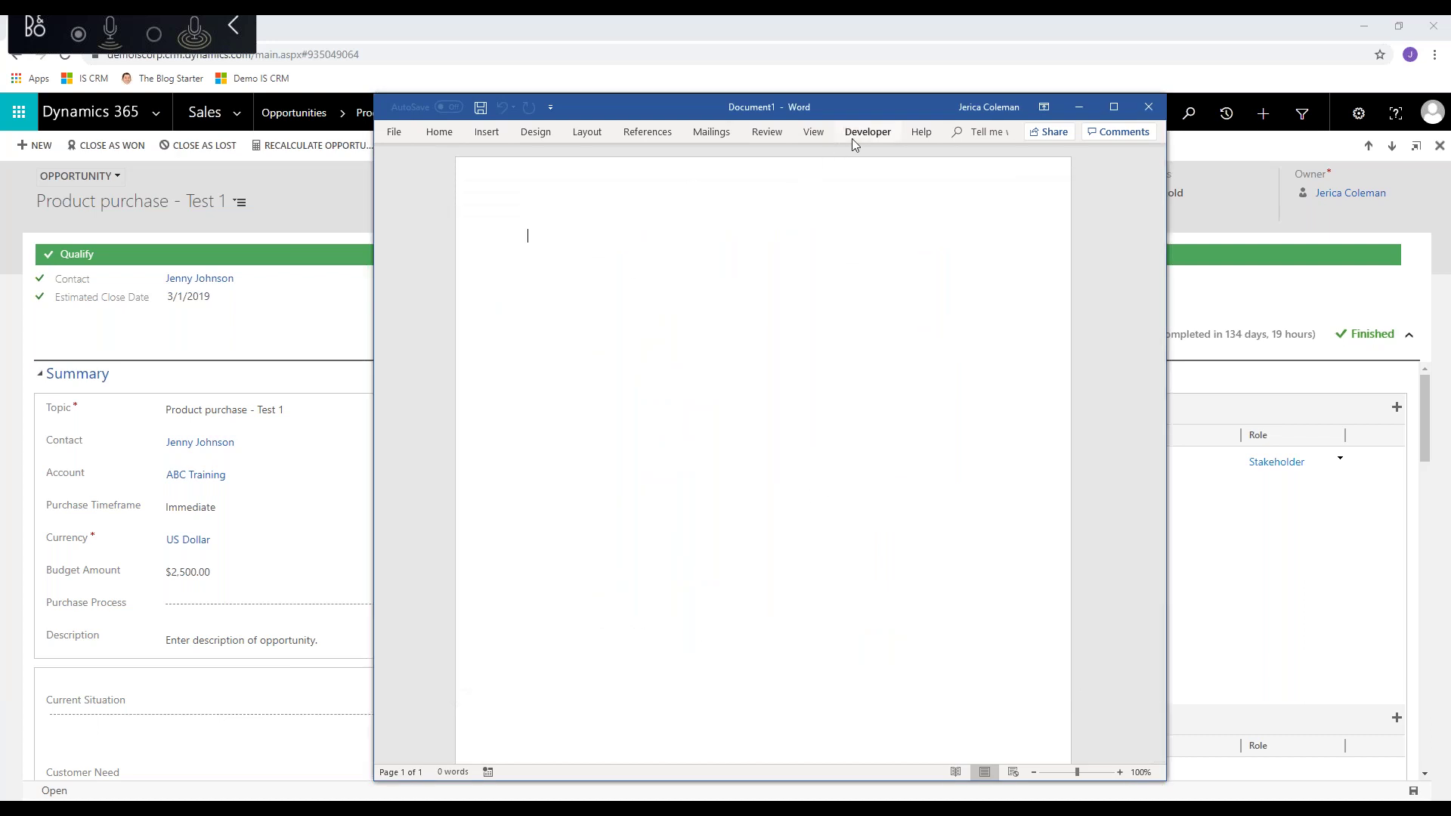
click(1149, 108)
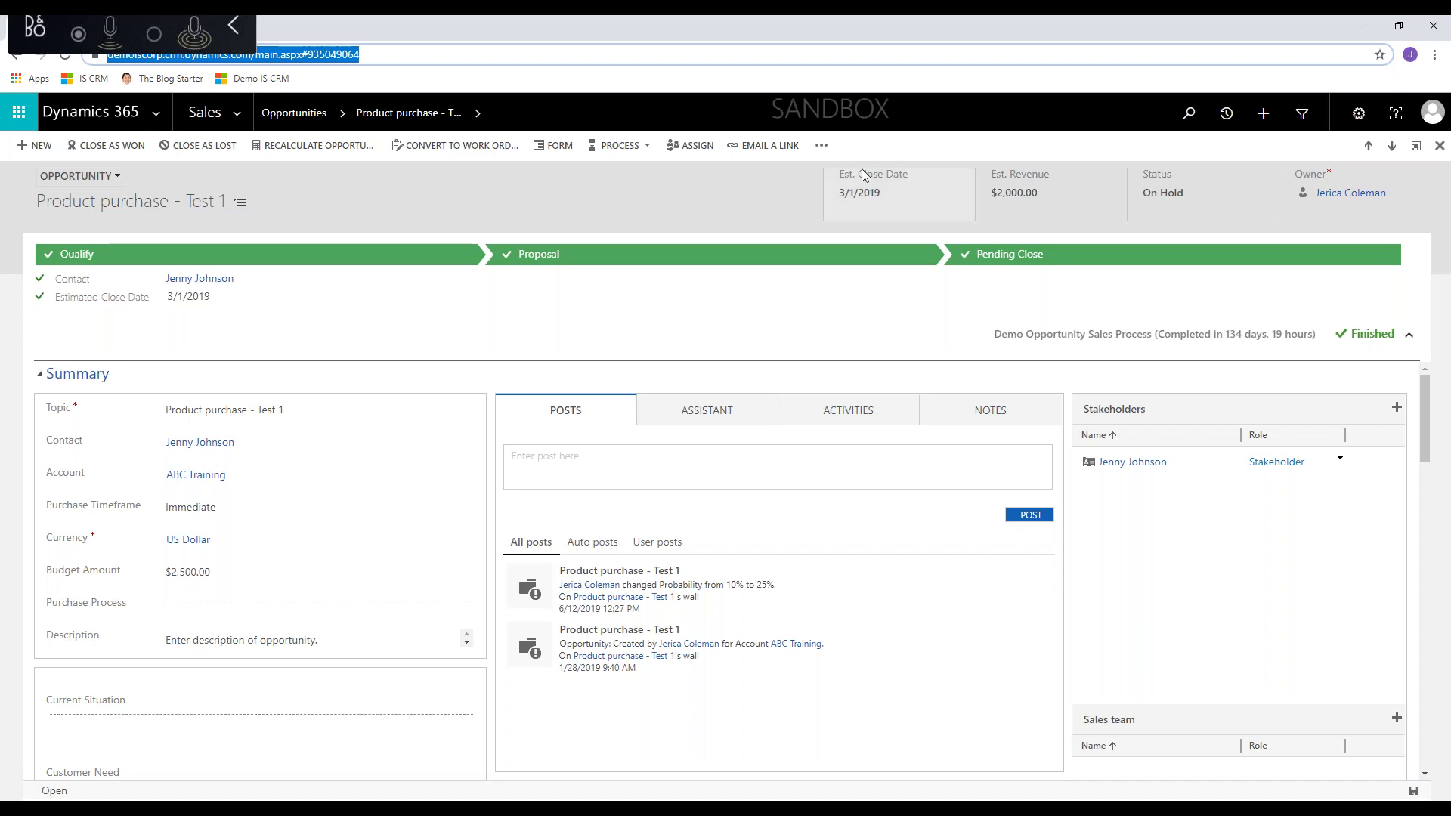
- Create a new Word template for the Opportunity entity and open its related-entity selection
click(822, 146)
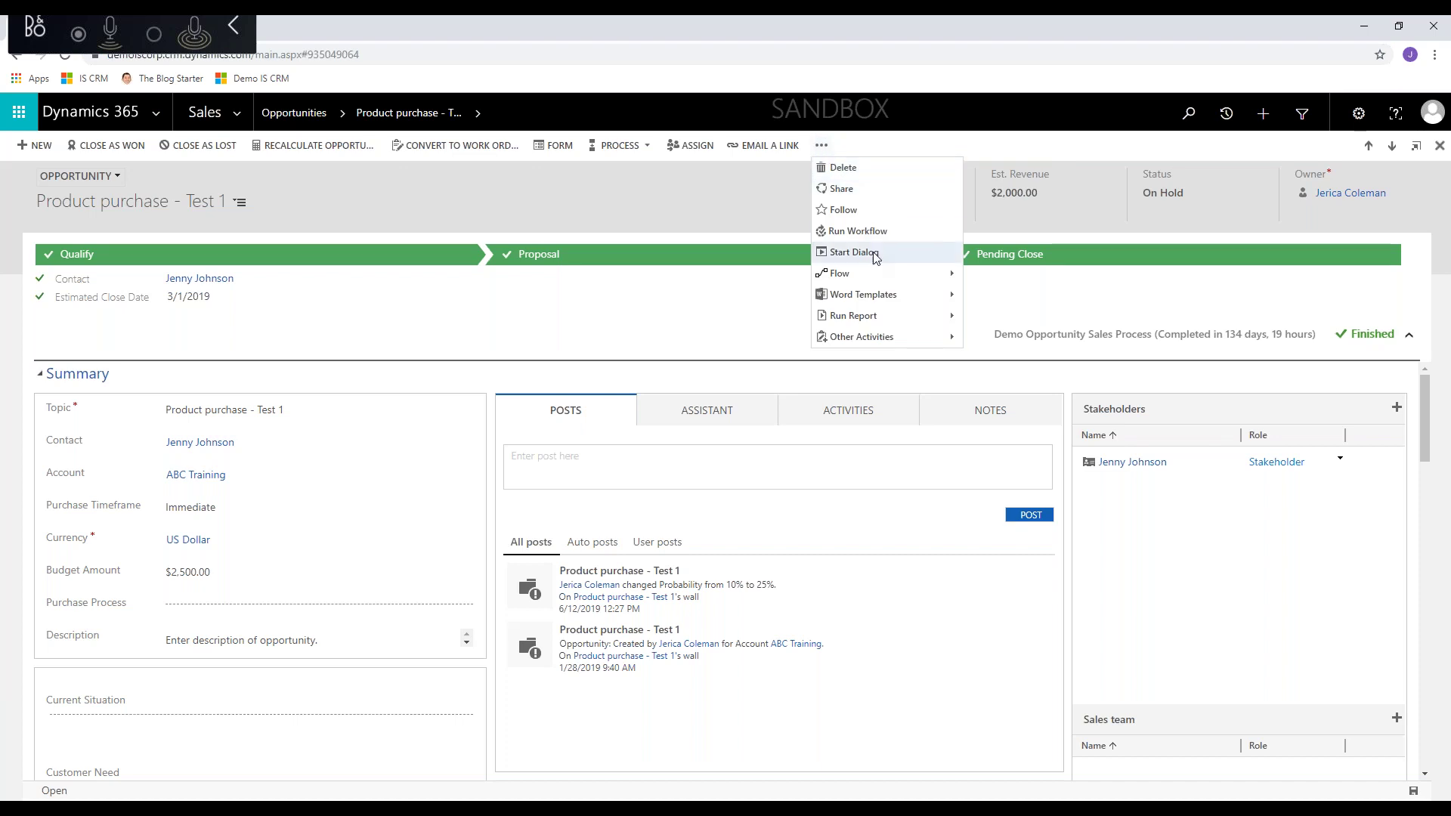
click(951, 297)
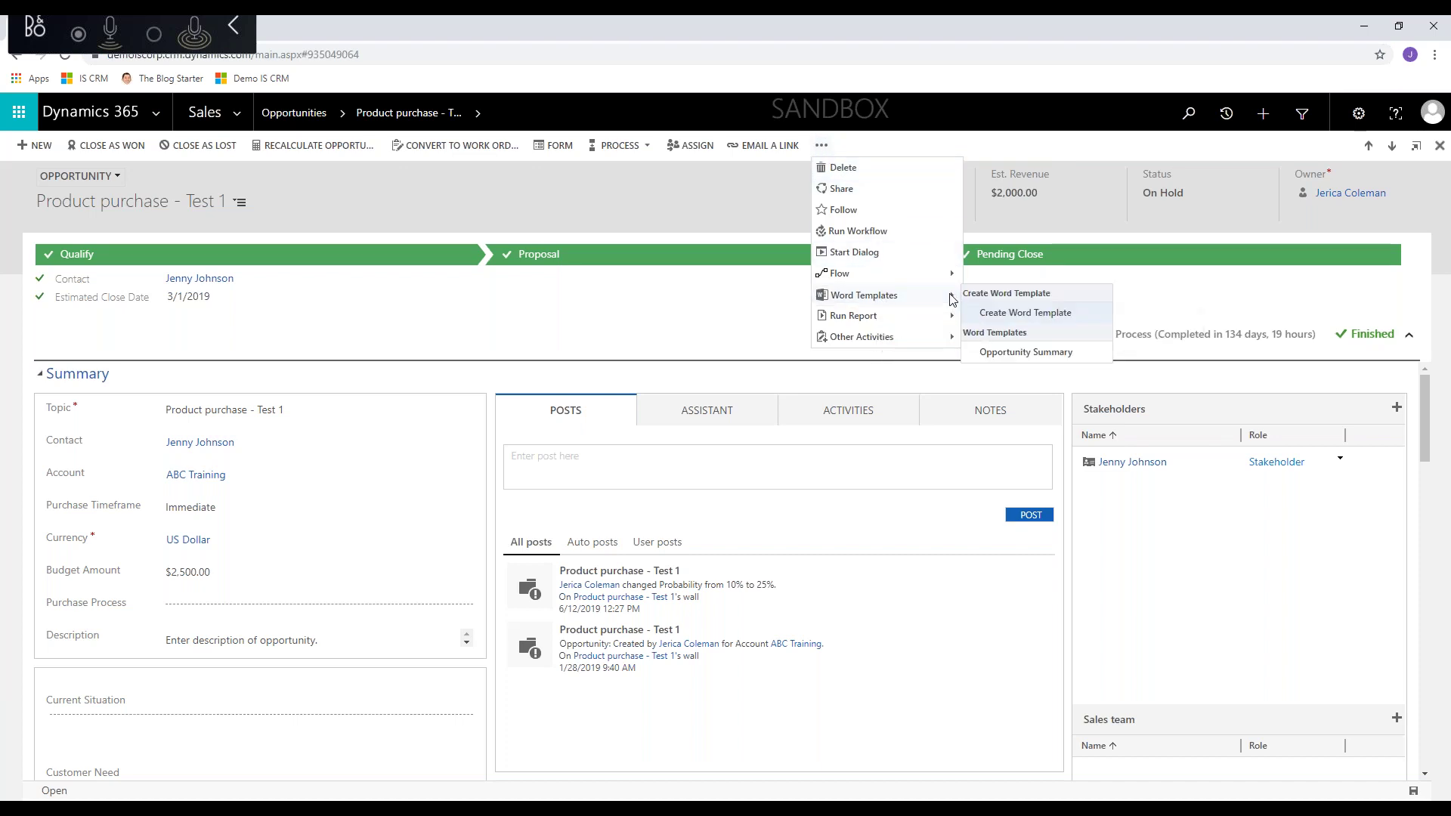
click(1022, 316)
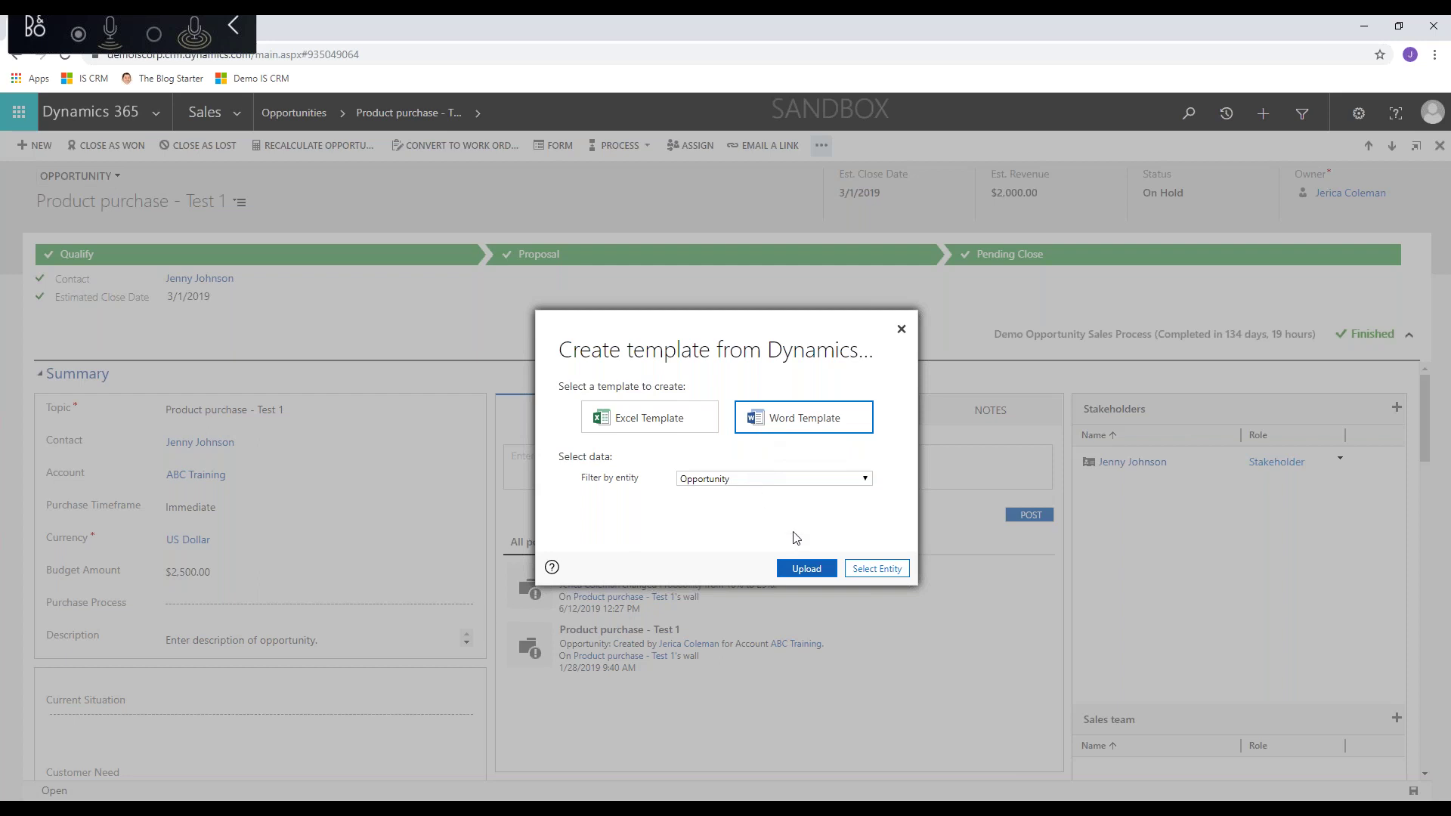
click(874, 574)
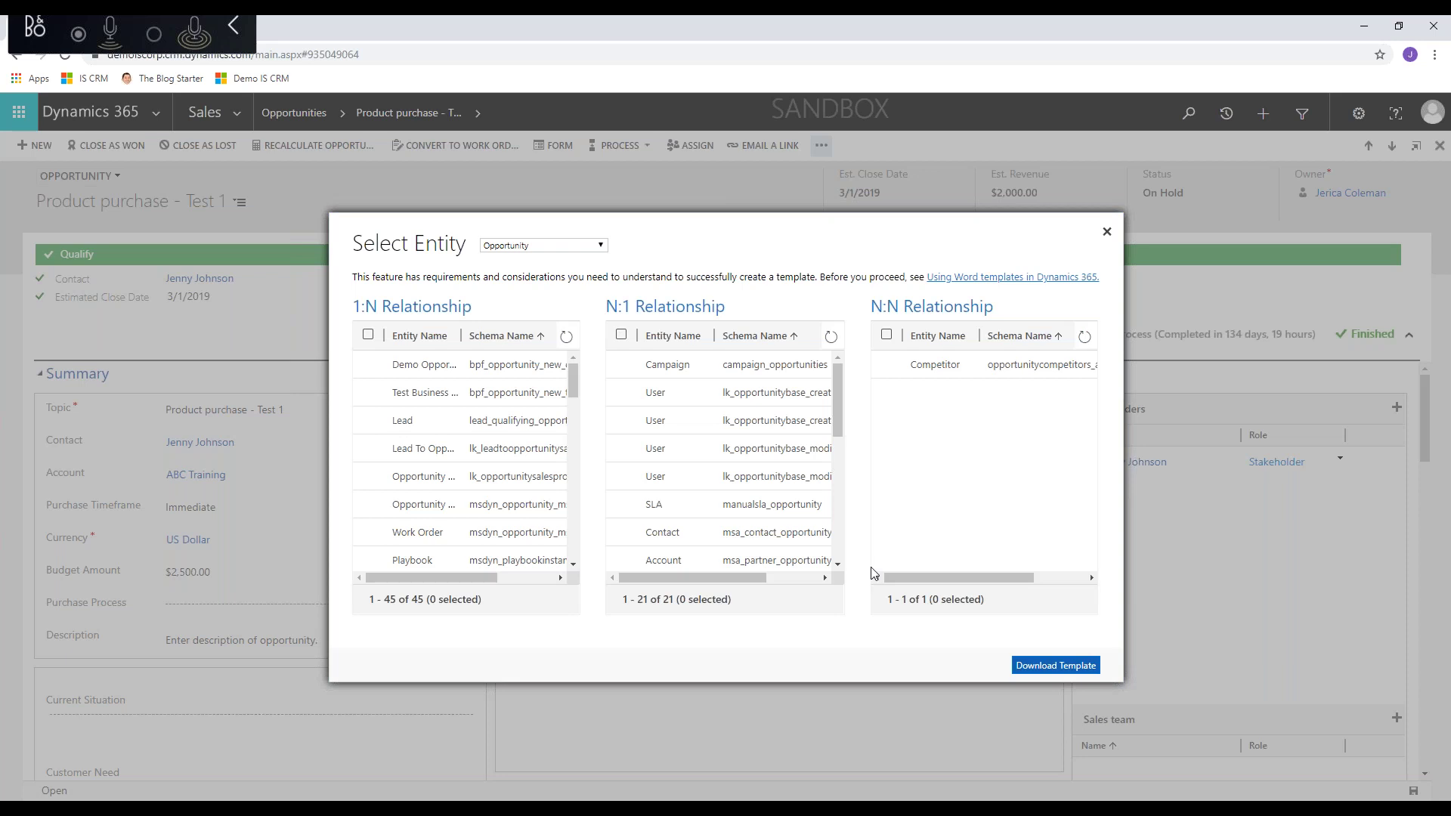
- Include opportunity_parent_account, opportunity_parent_contact and opportunity_owning_user, then download the Opportunity template
click(673, 338)
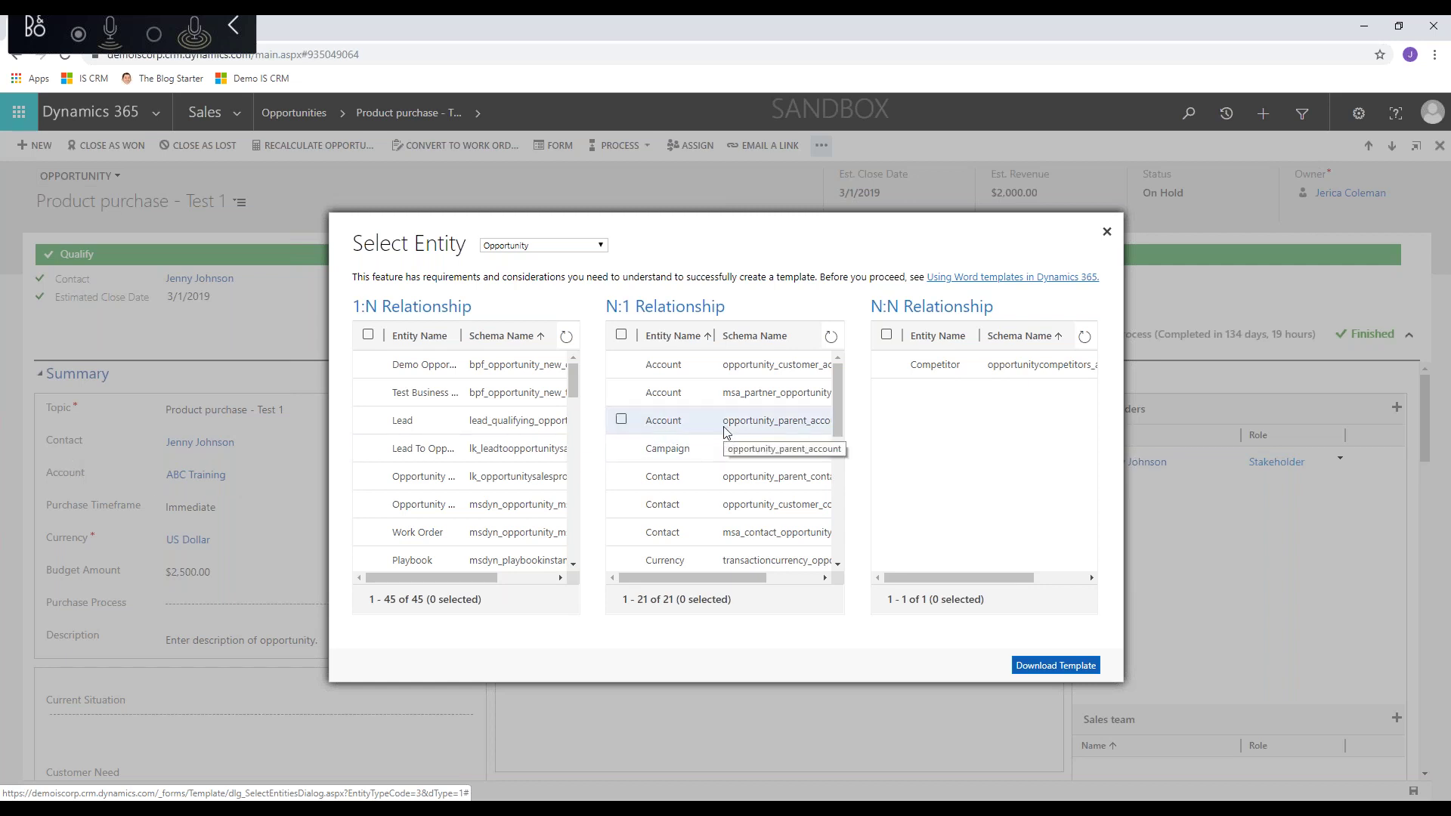
click(622, 420)
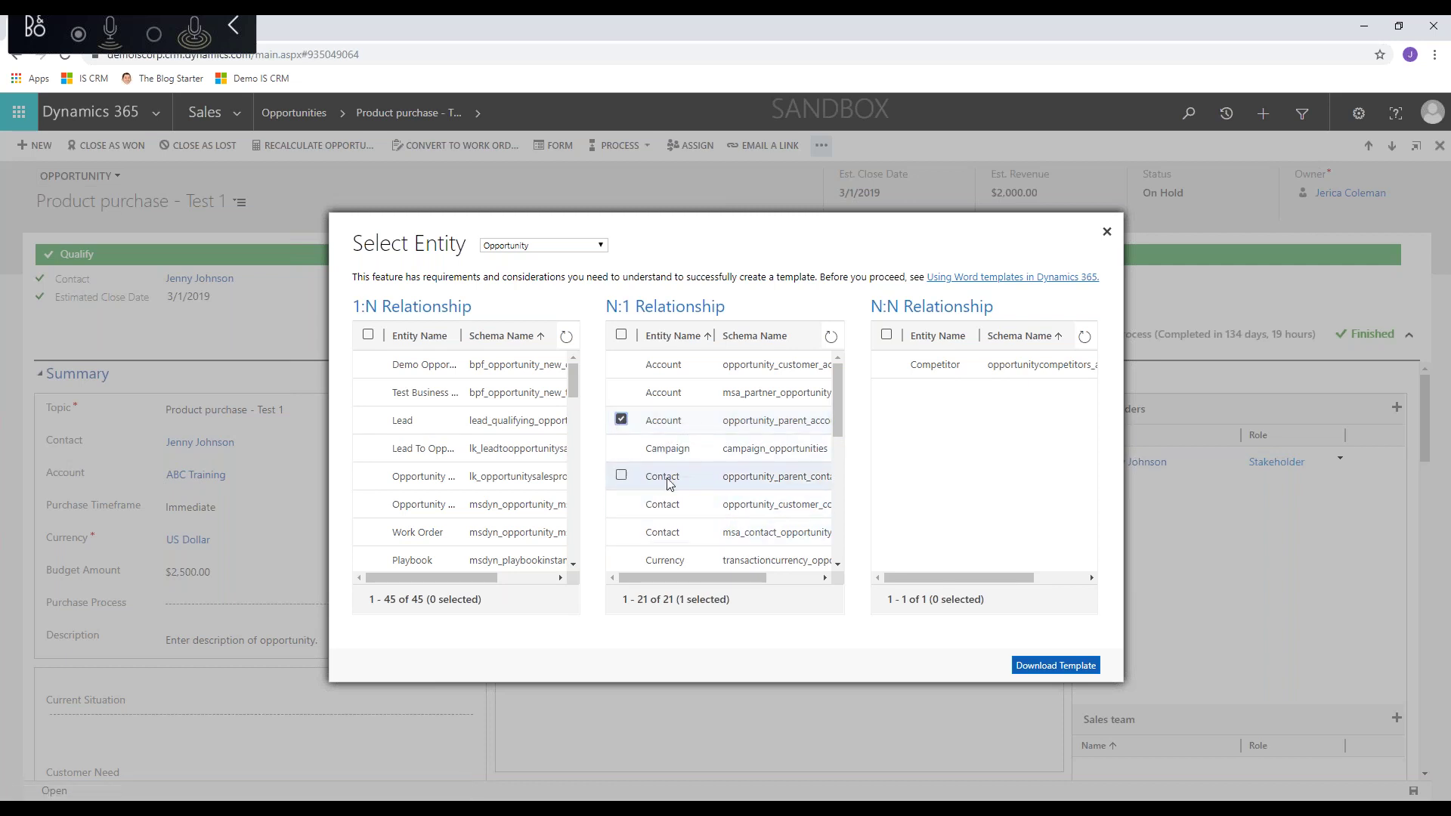
click(621, 476)
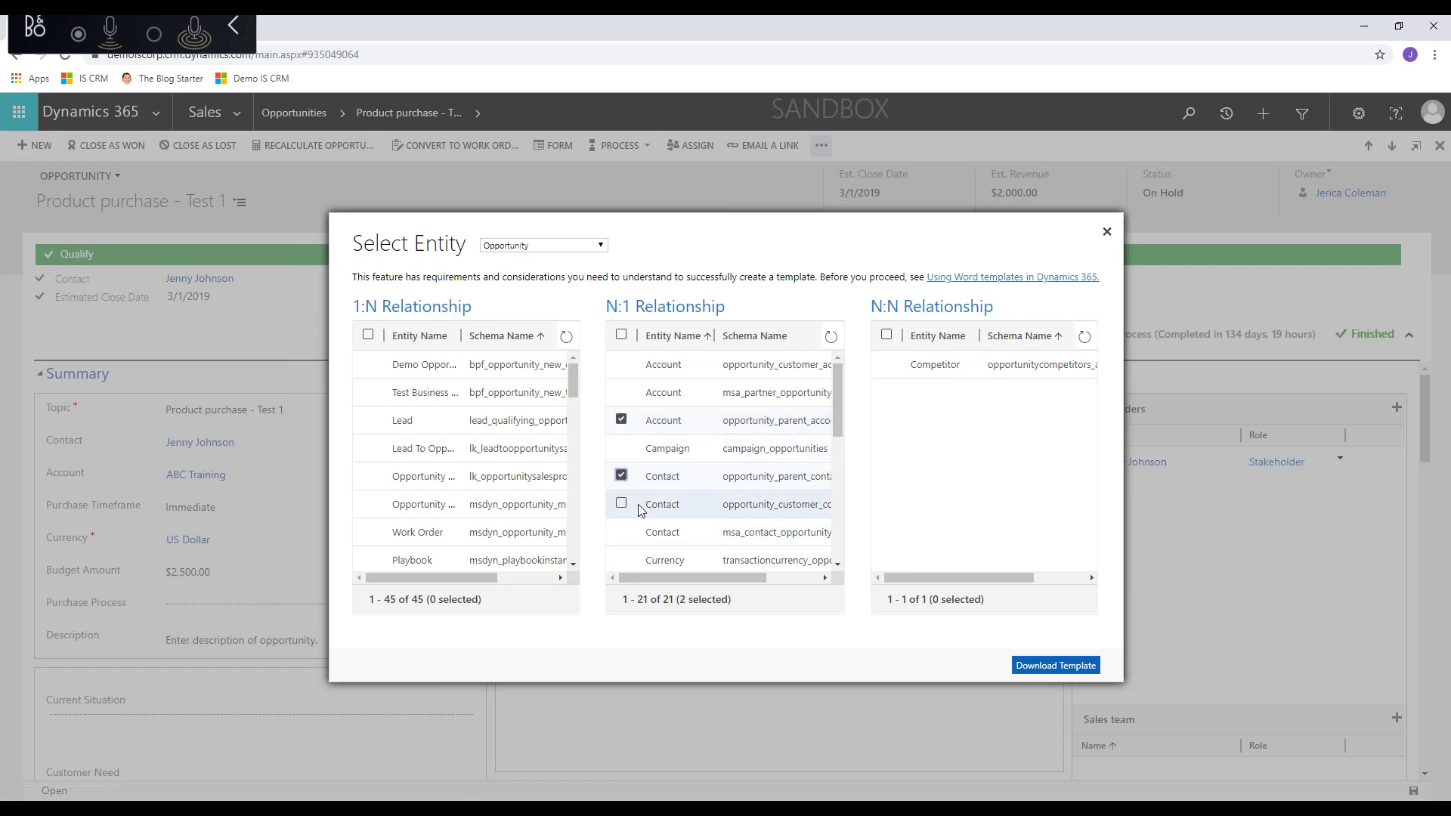
scroll(639, 510, down, 2)
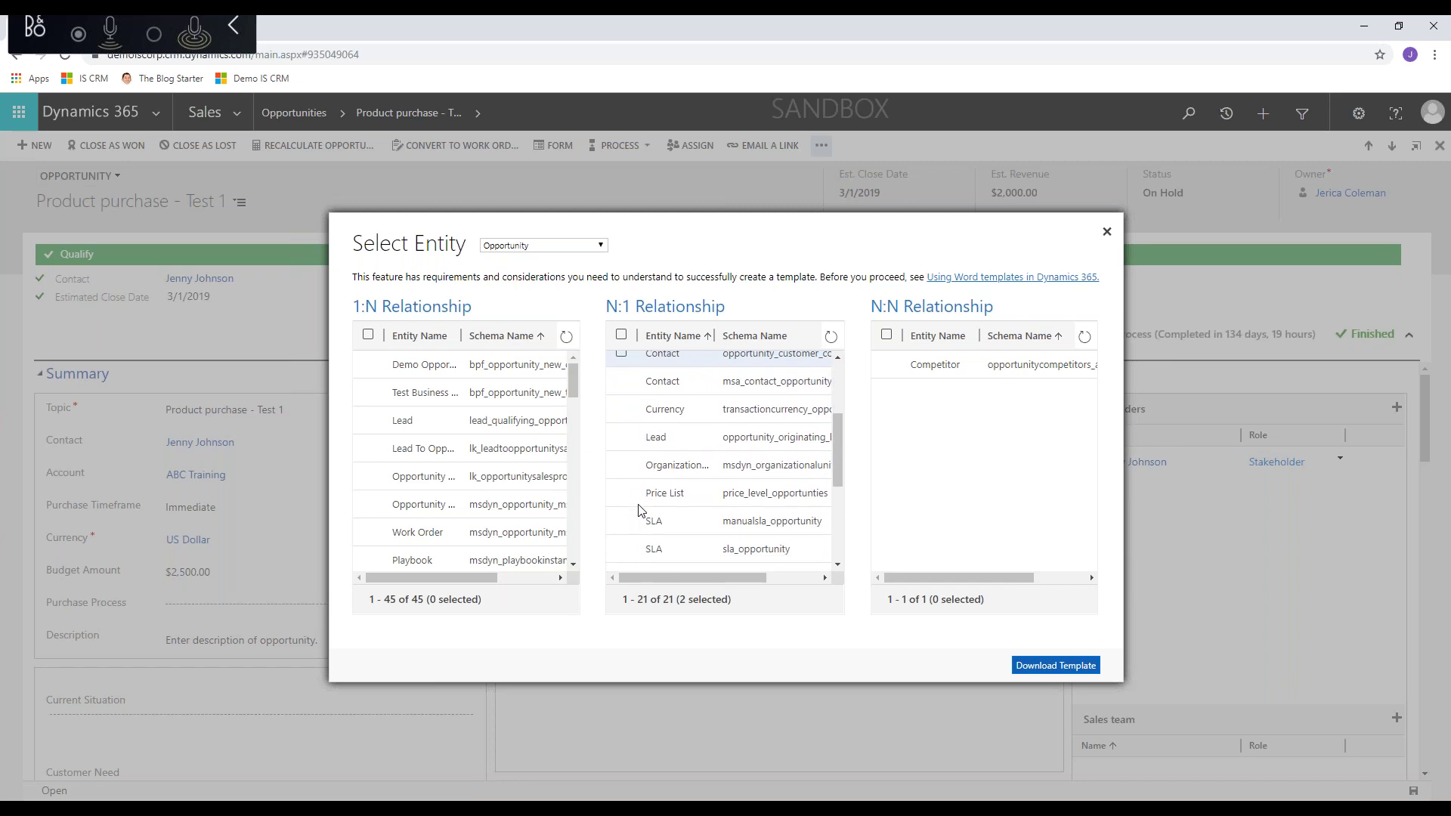
scroll(639, 510, down, 1)
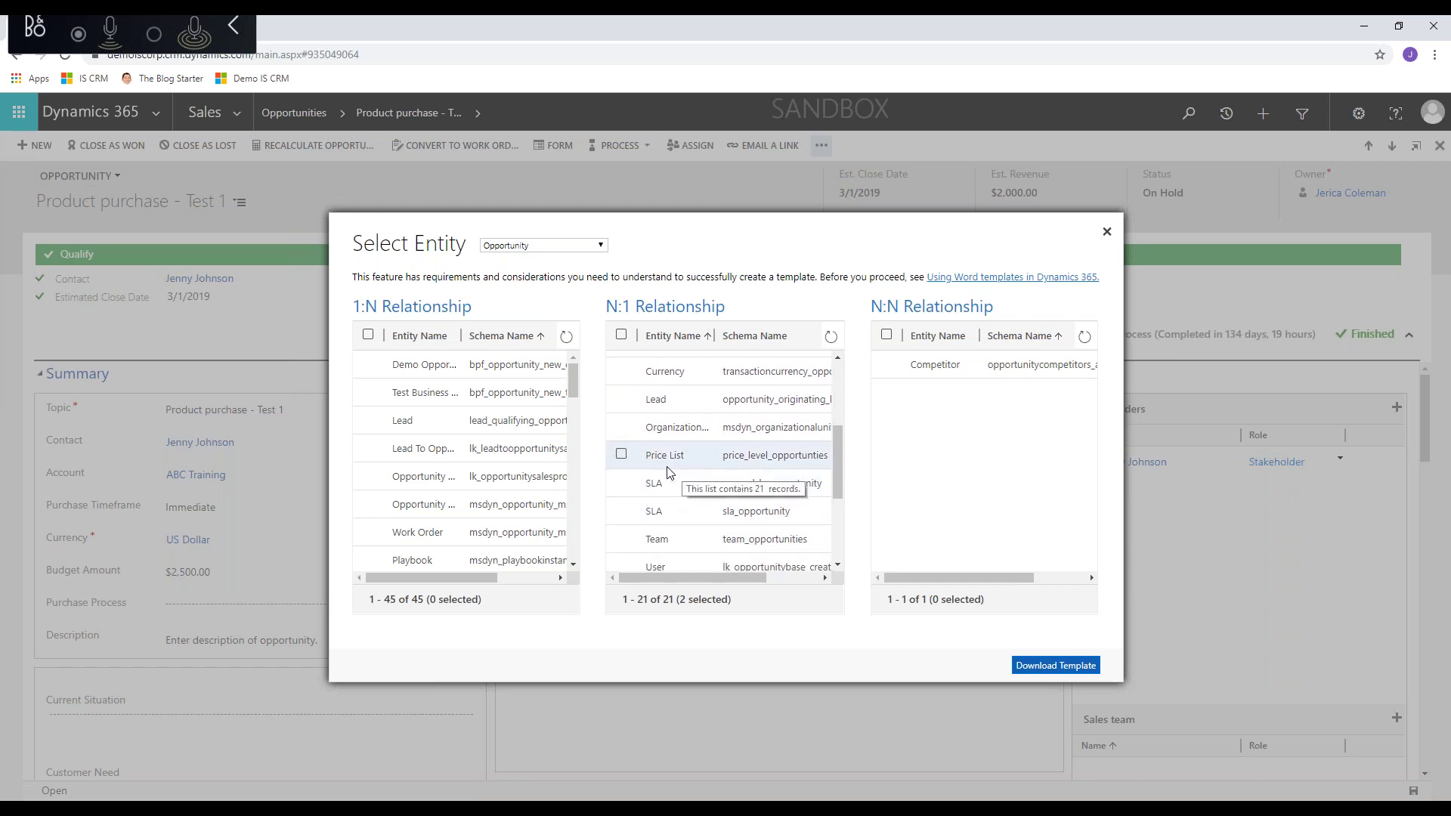
scroll(635, 533, down, 3)
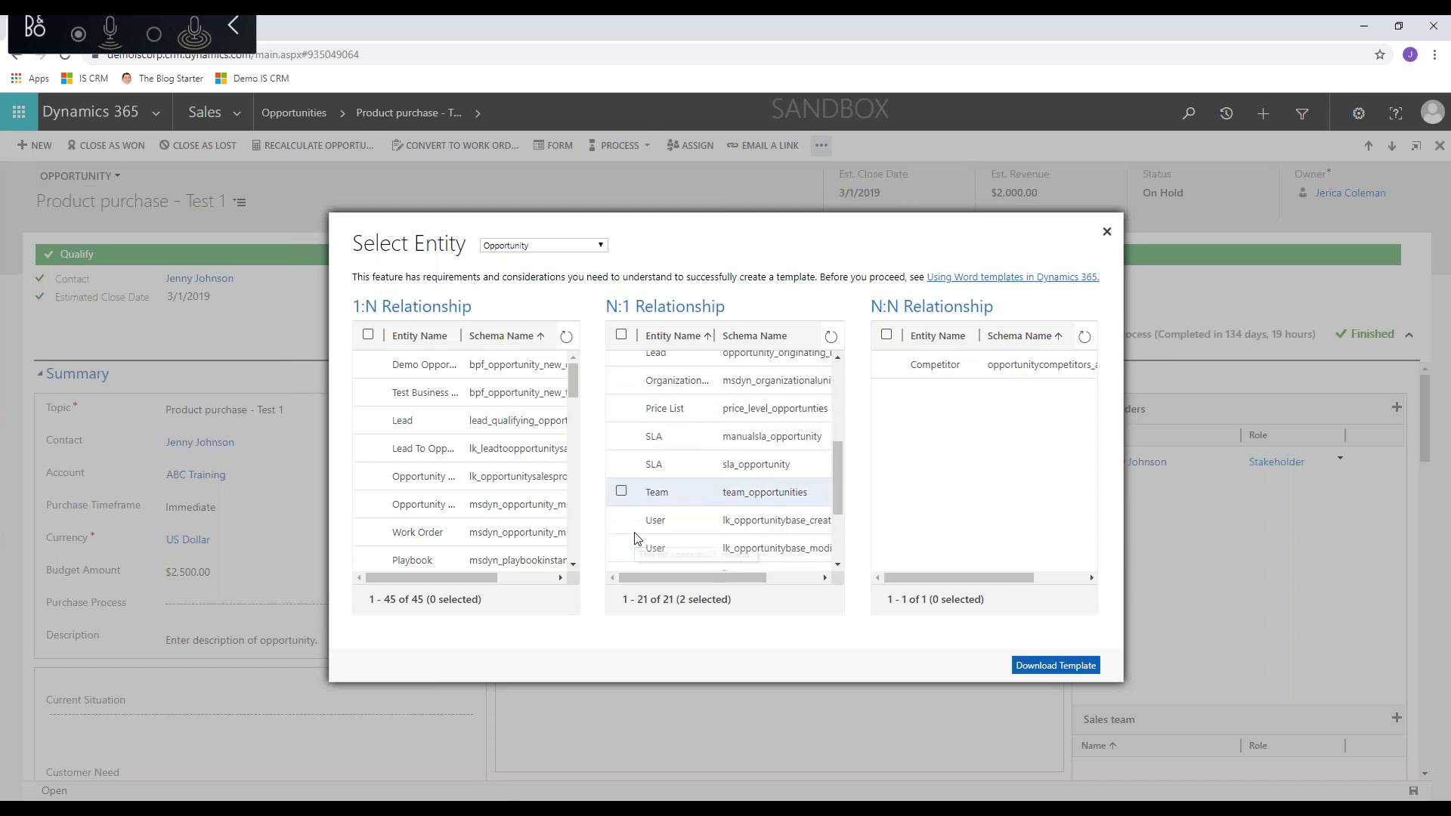
scroll(635, 539, down, 1)
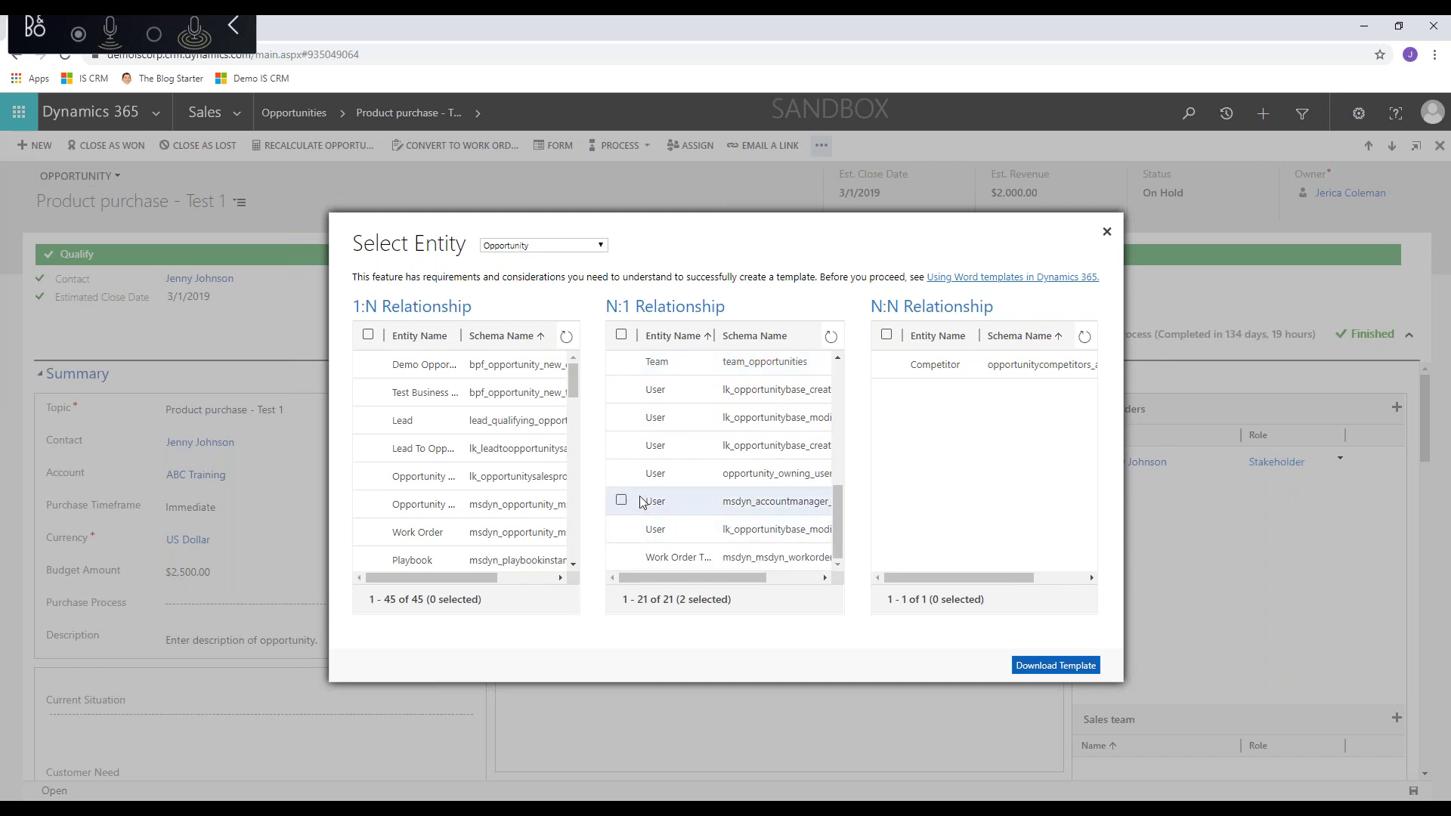
click(621, 473)
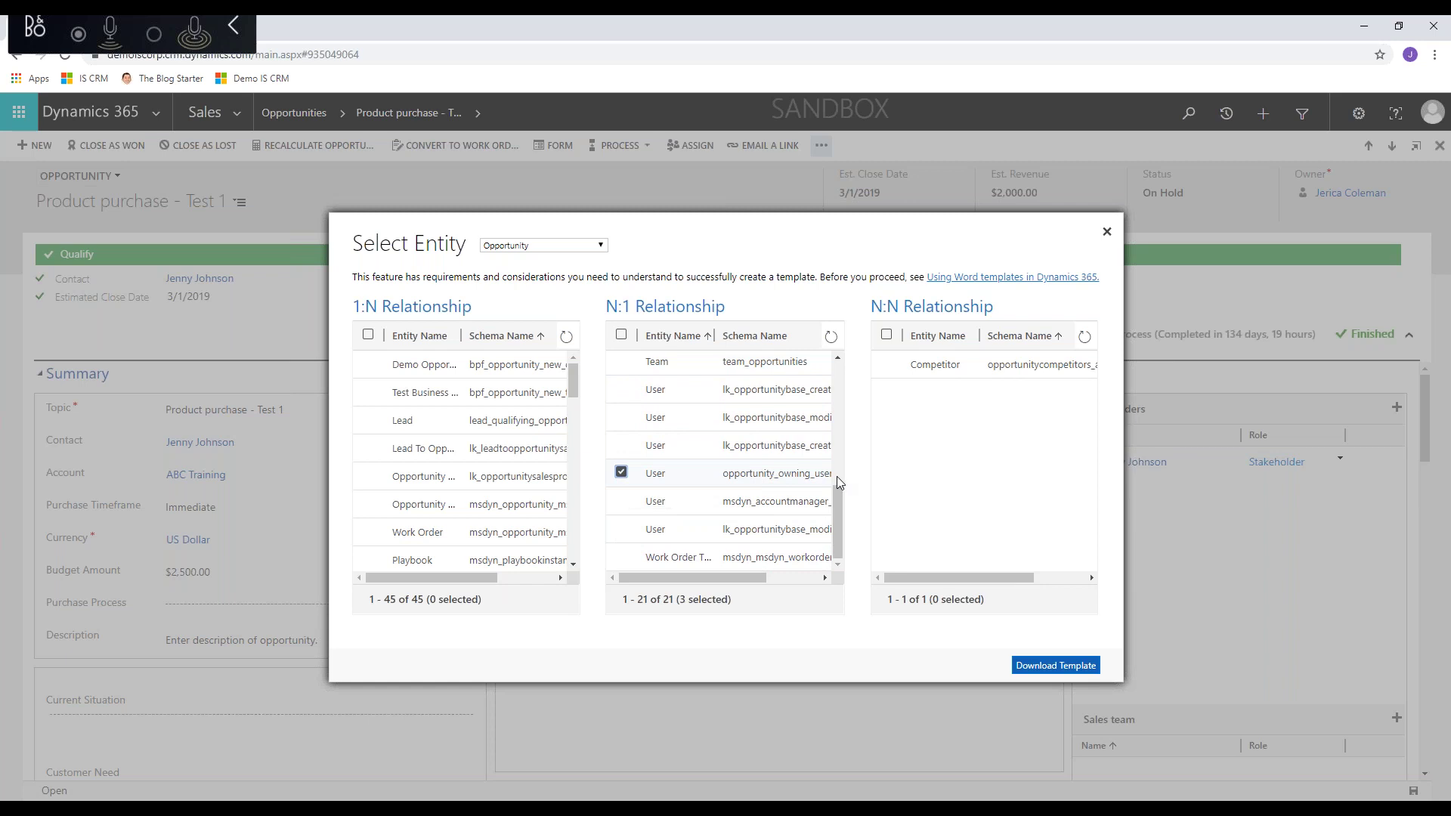
click(1055, 669)
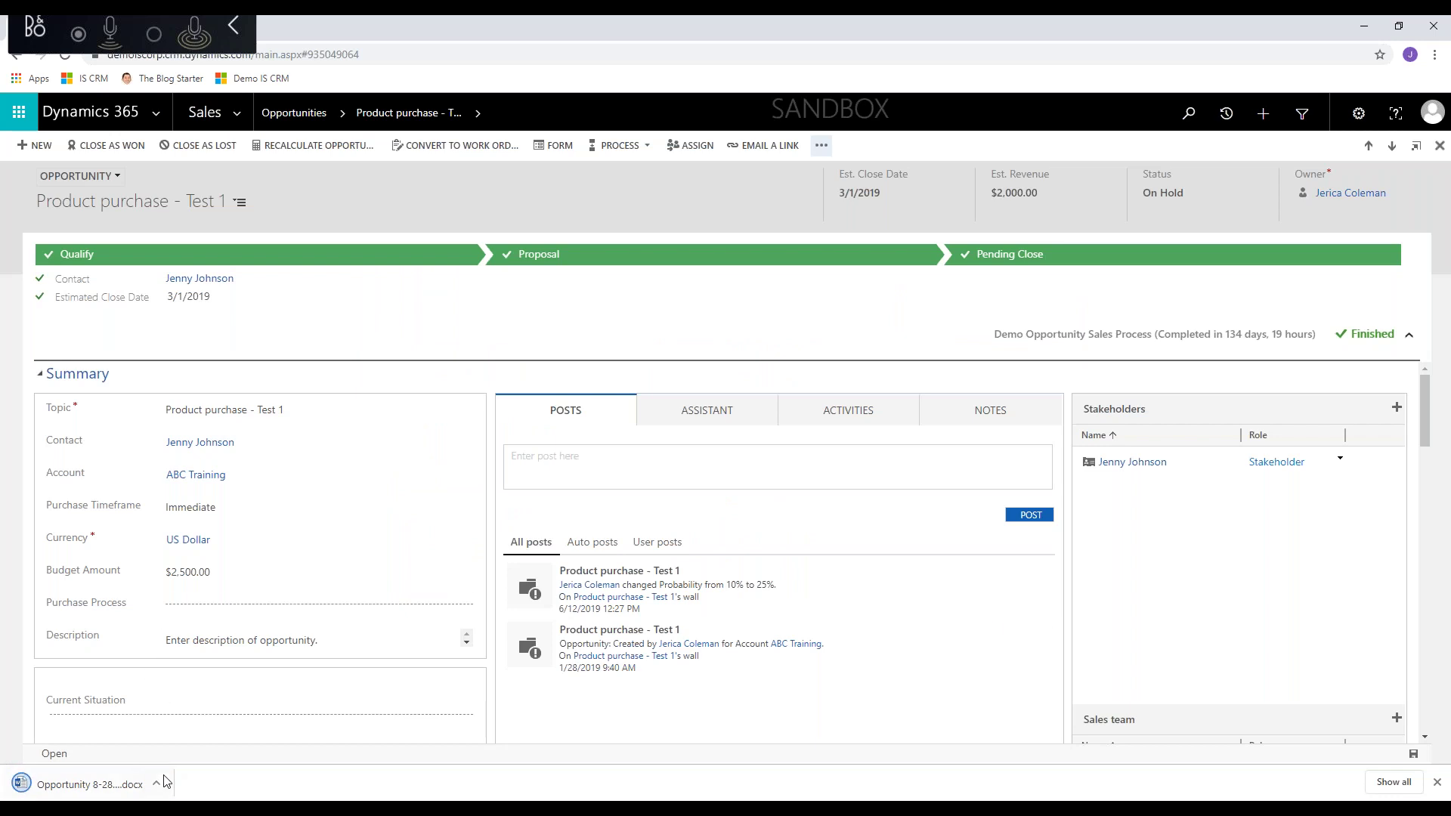
- Open the downloaded Opportunity template in Word, enable editing and maximize the window
click(156, 783)
click(186, 687)
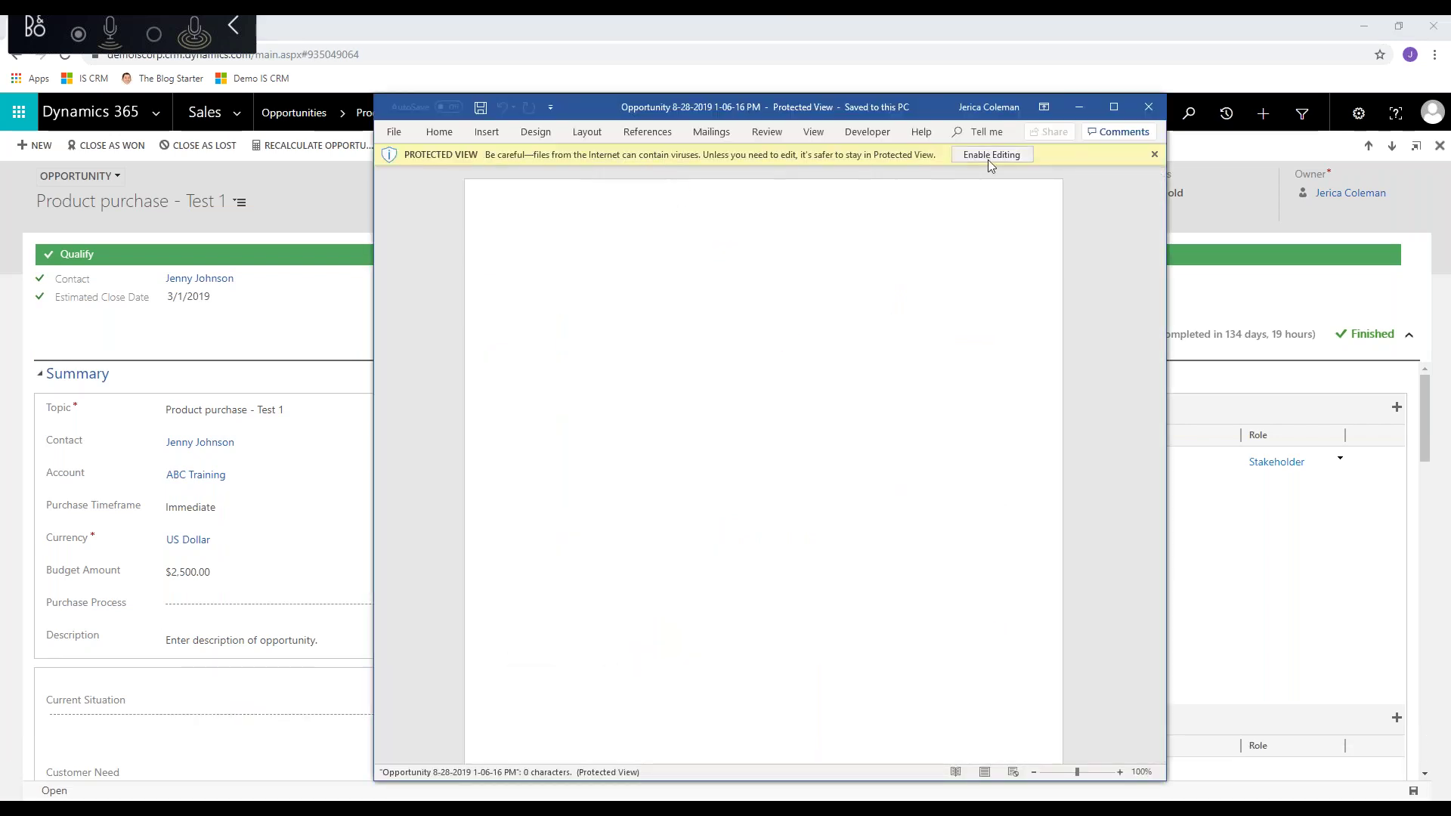
click(993, 155)
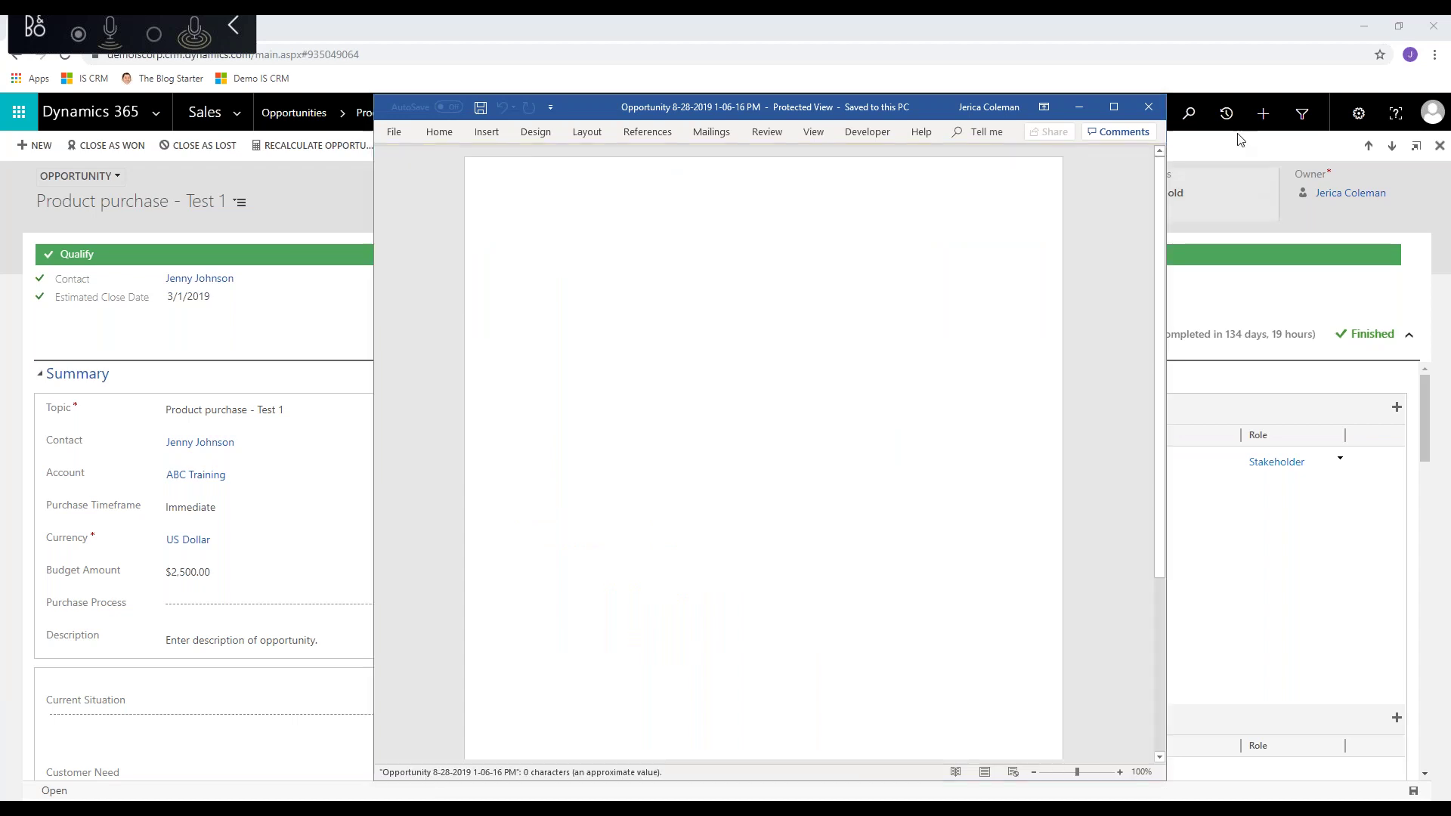
click(1114, 108)
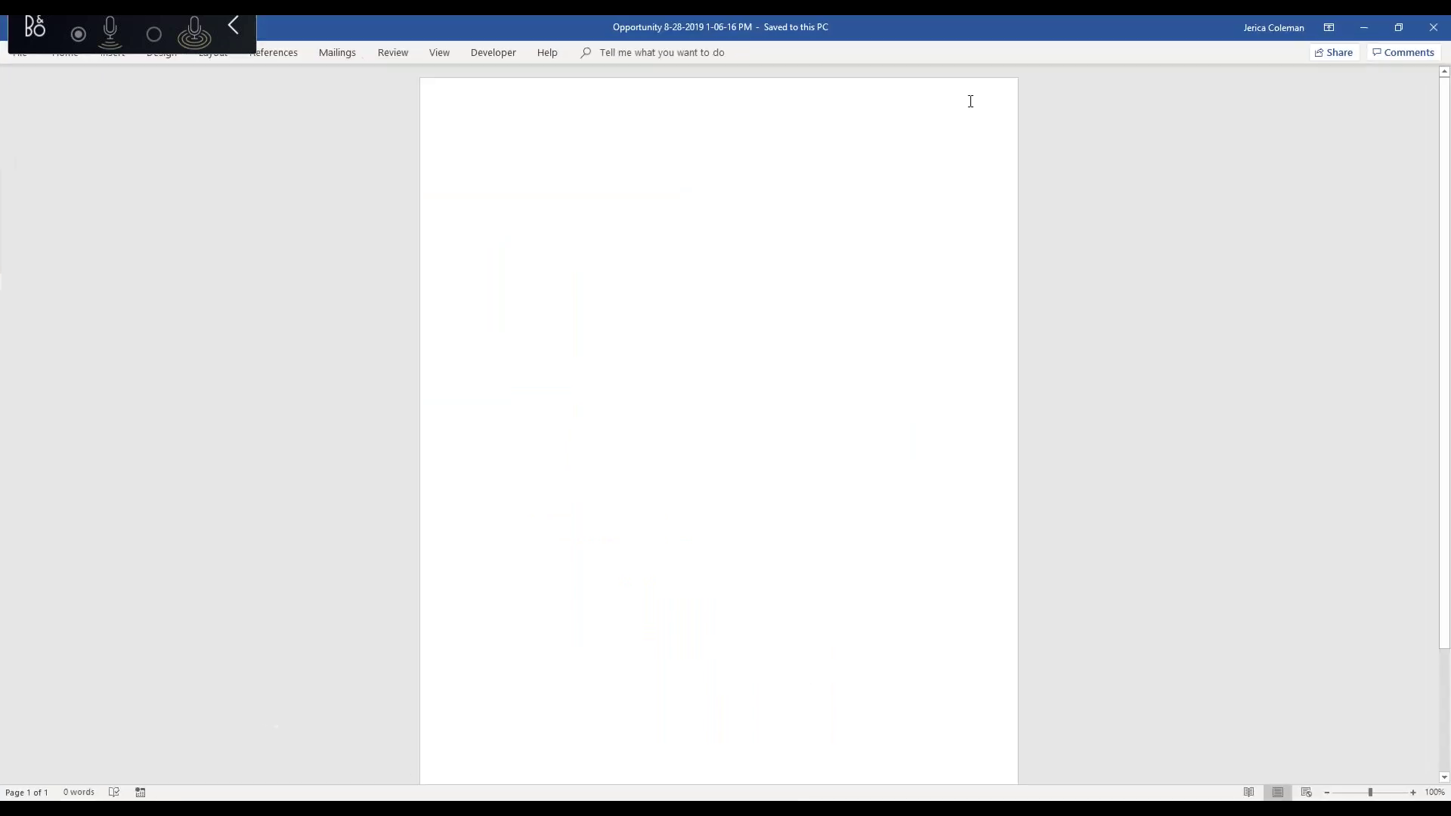
- Show the XML Mapping pane with the urn:microsoft-crm opportunity data part selected
click(502, 54)
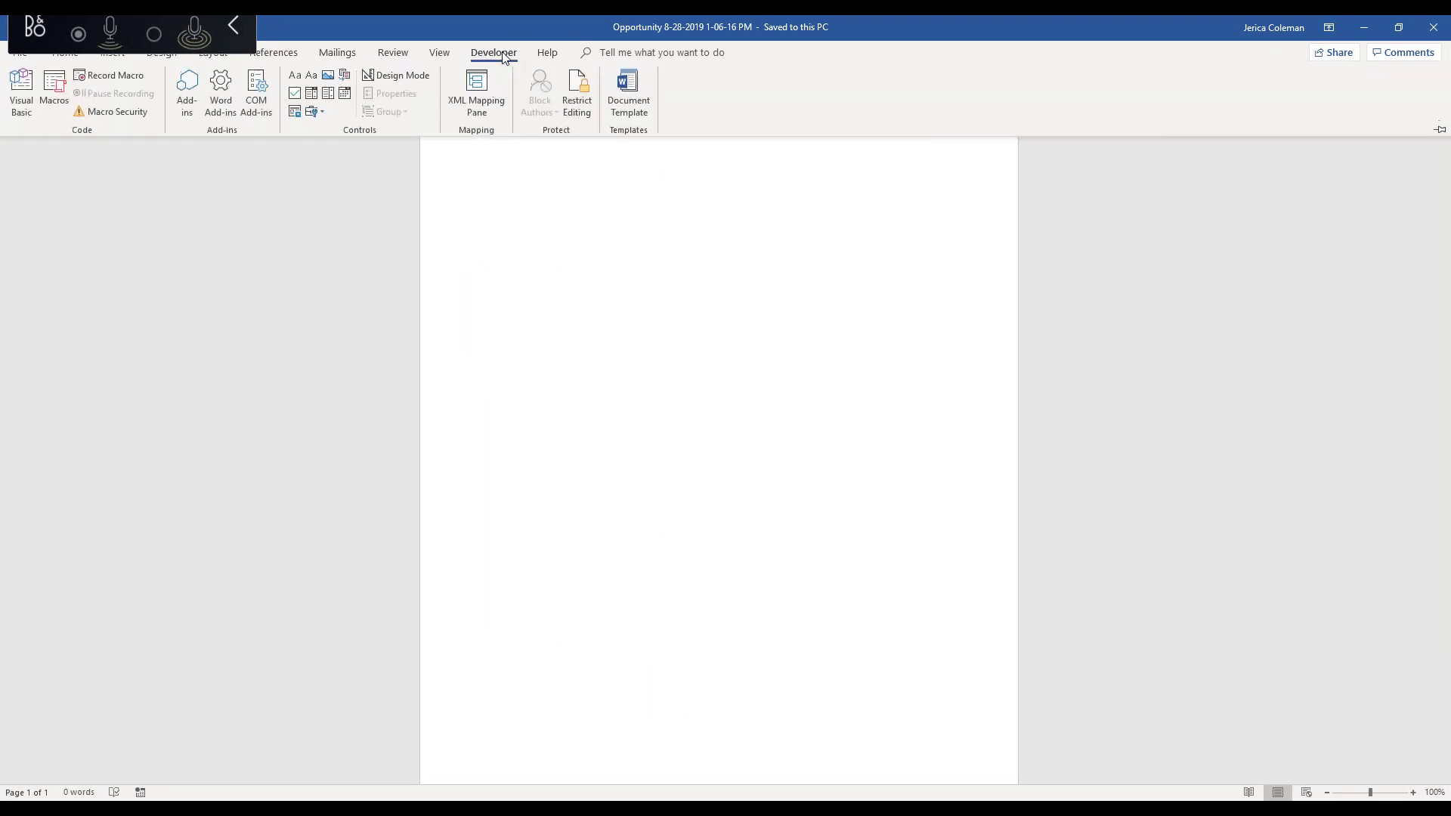
click(479, 103)
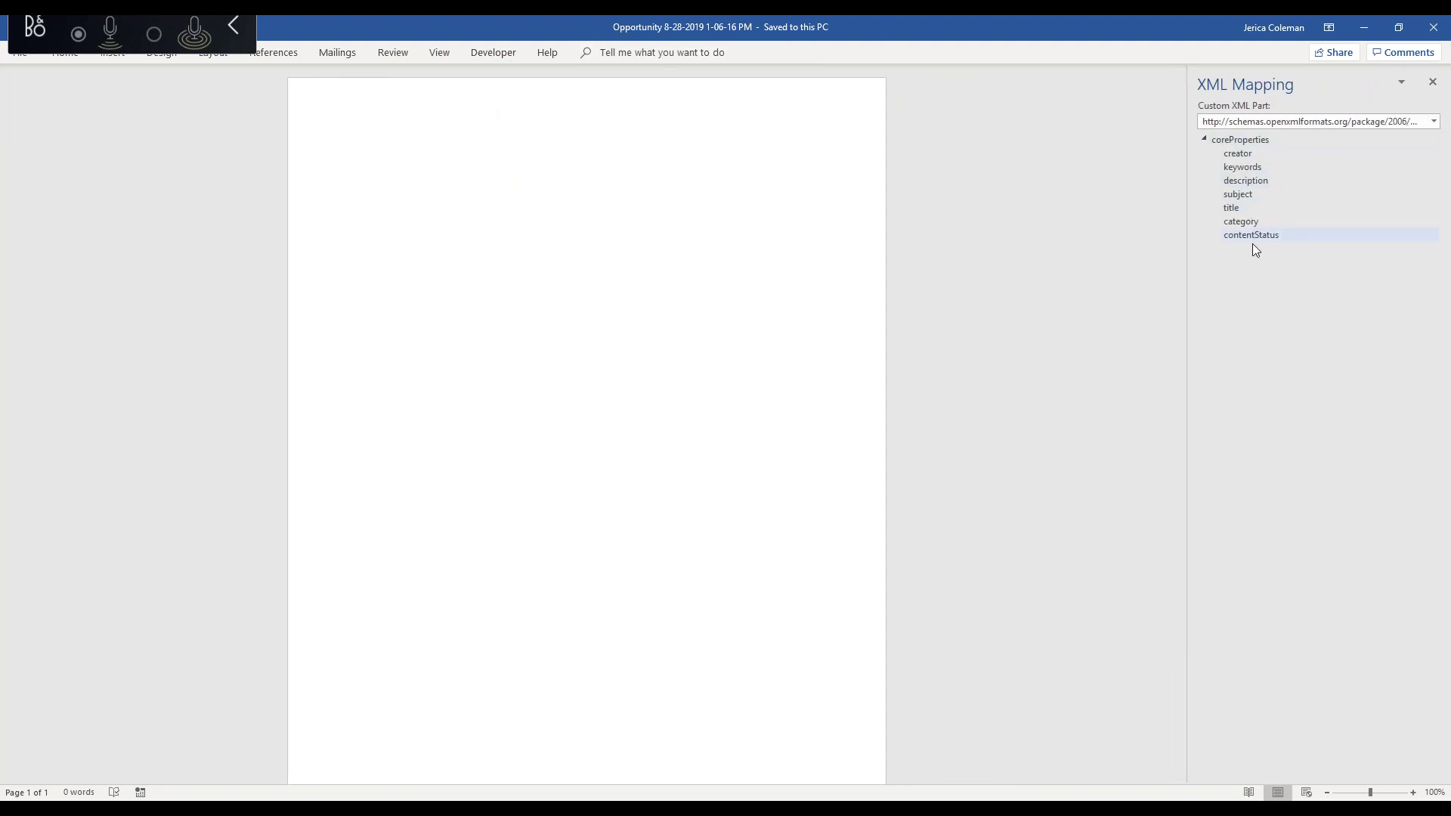
click(1312, 127)
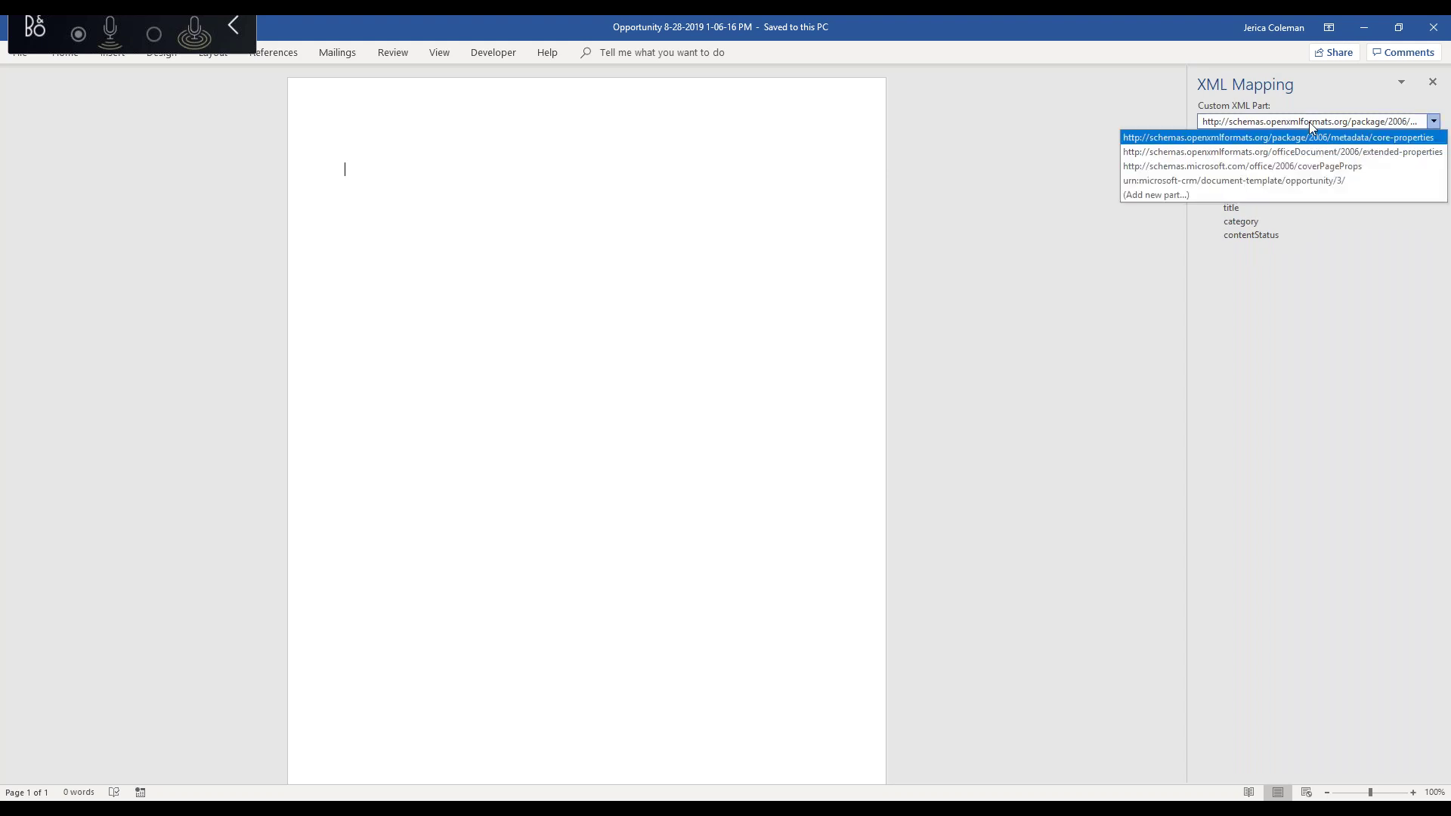
click(1162, 184)
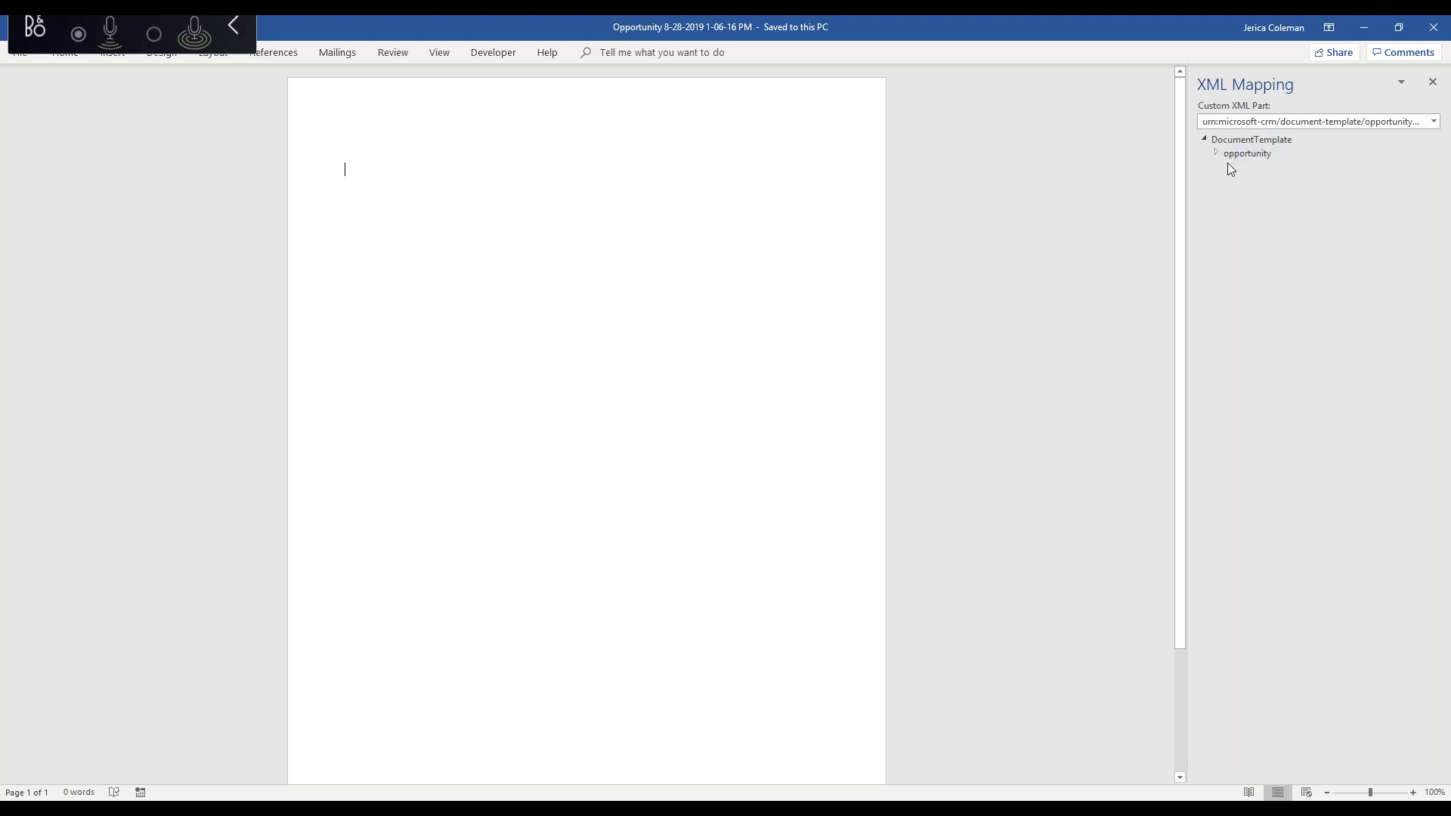
- Expand the opportunity node and browse its fields, briefly expanding opportunity_parent_contact
click(1217, 152)
scroll(1264, 299, down, 5)
scroll(1264, 300, down, 13)
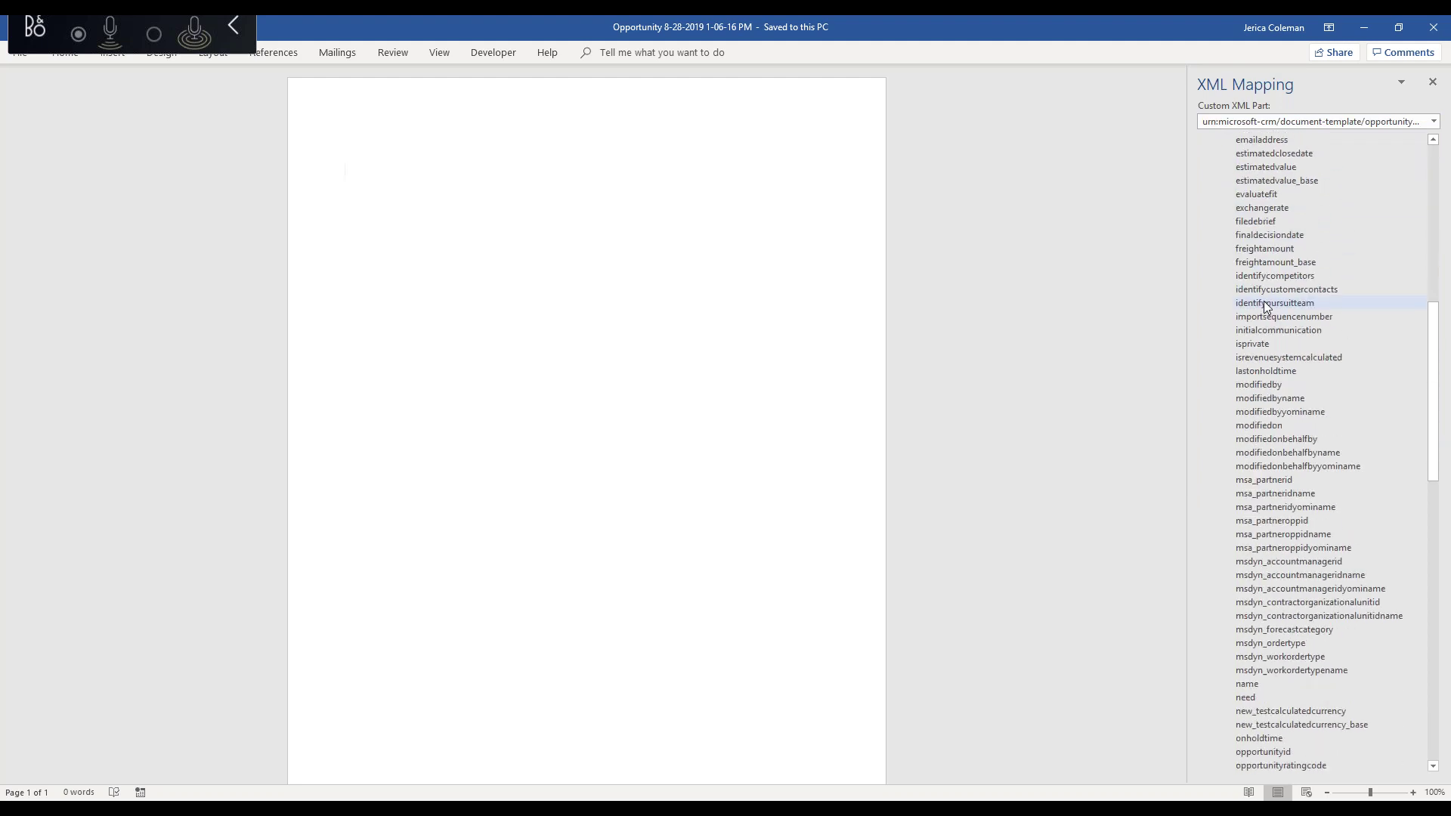
scroll(1263, 300, down, 12)
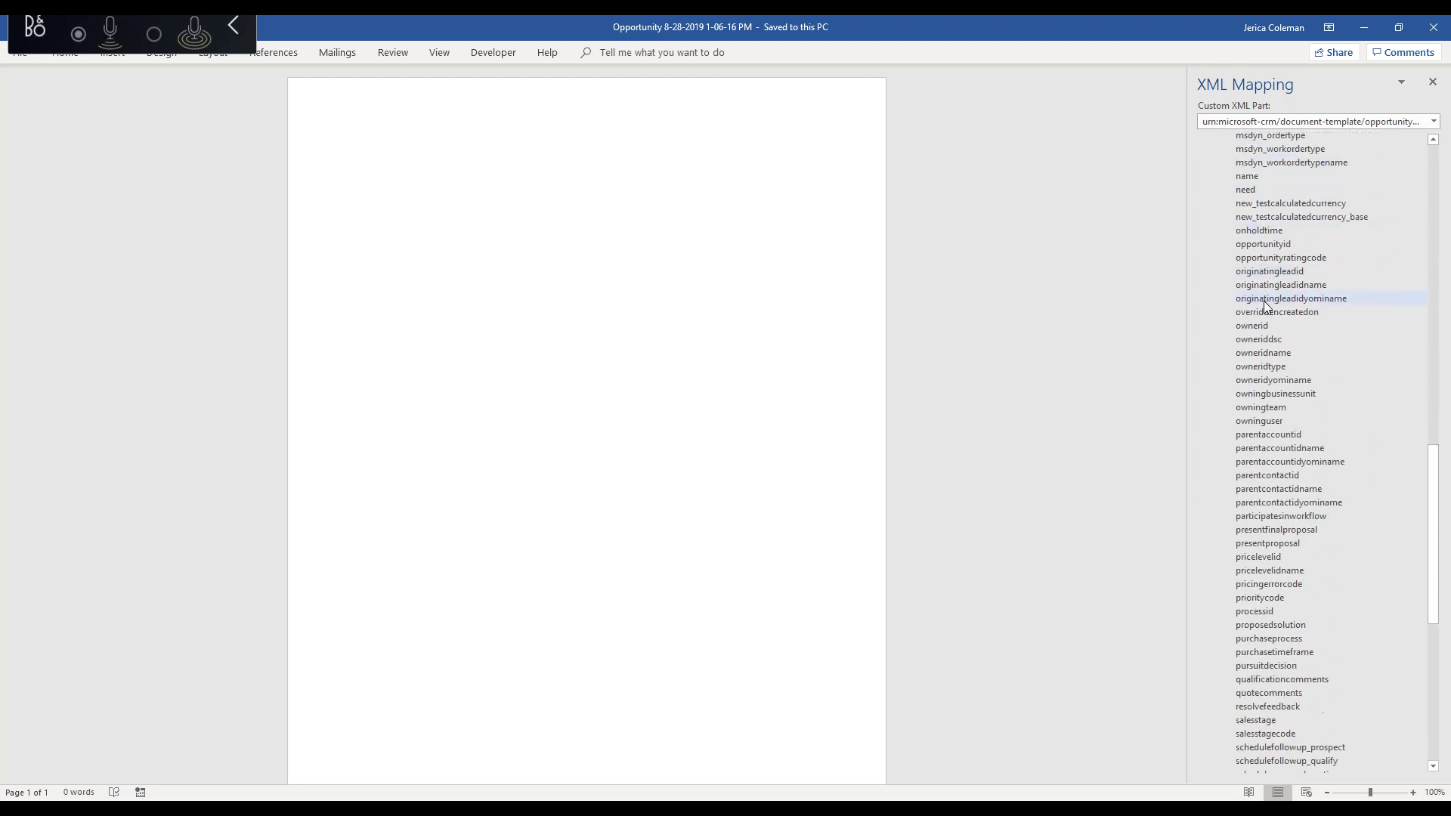
scroll(1263, 301, down, 7)
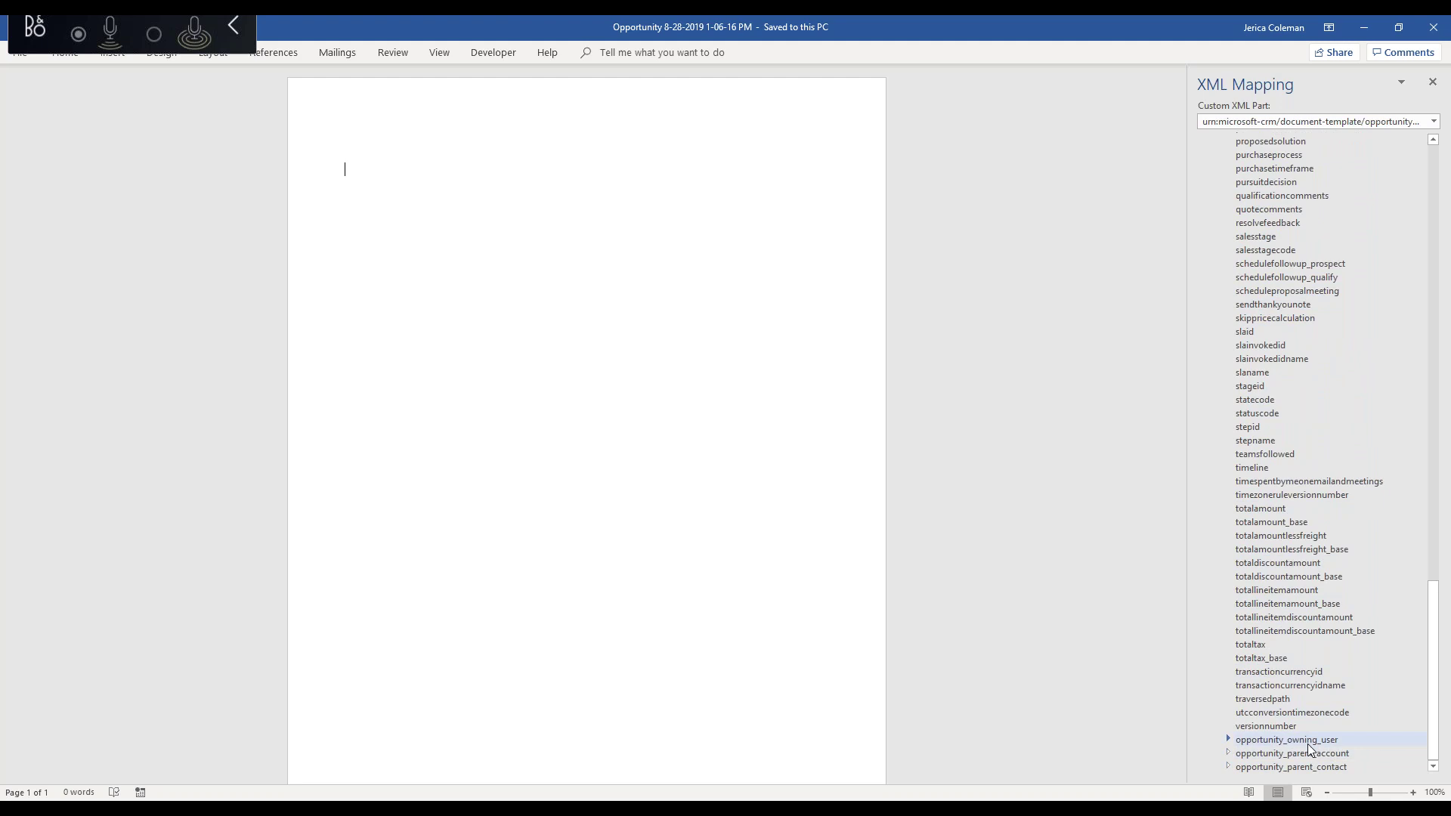
click(1227, 766)
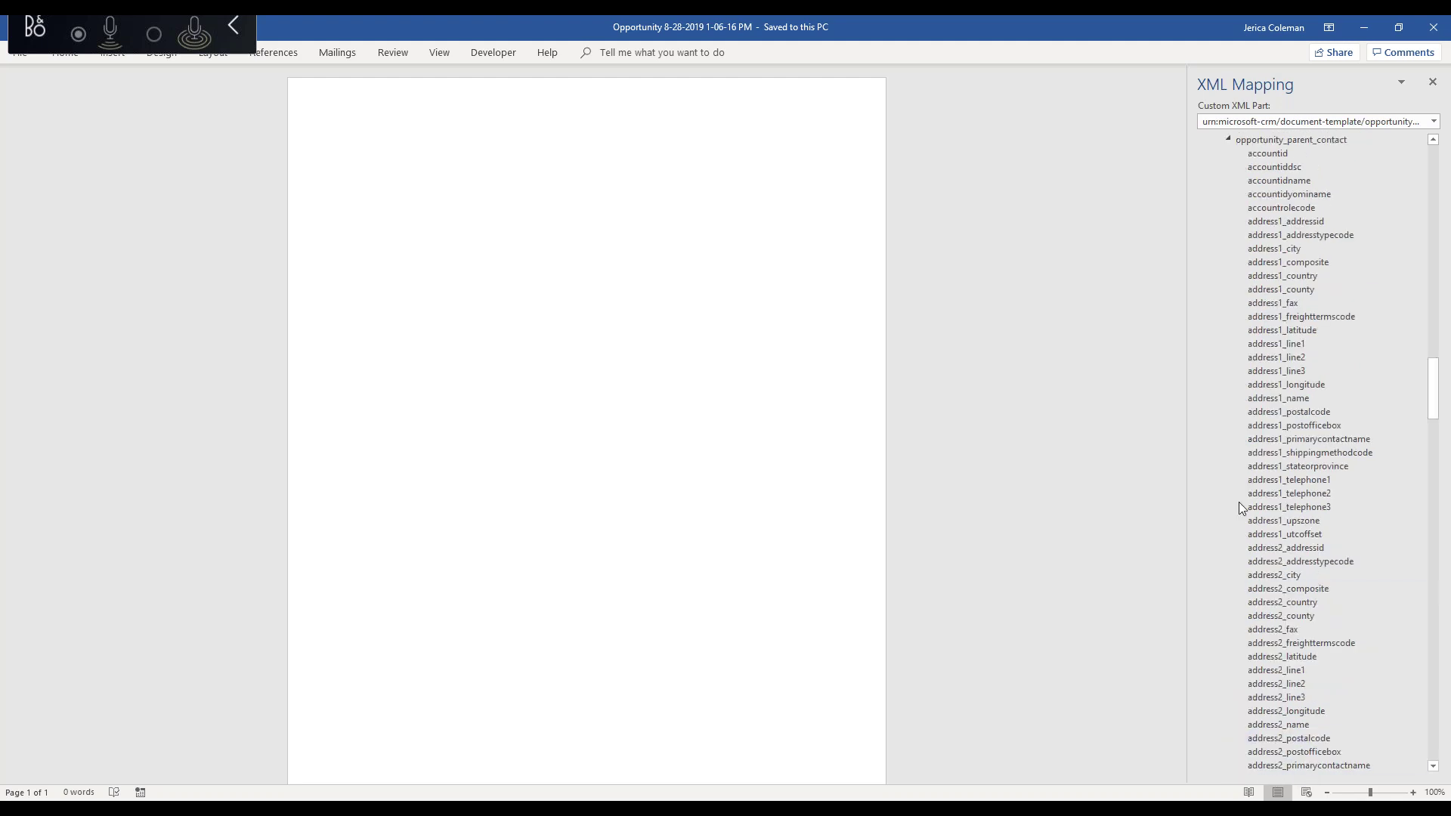
scroll(1240, 510, down, 1)
scroll(1244, 517, up, 2)
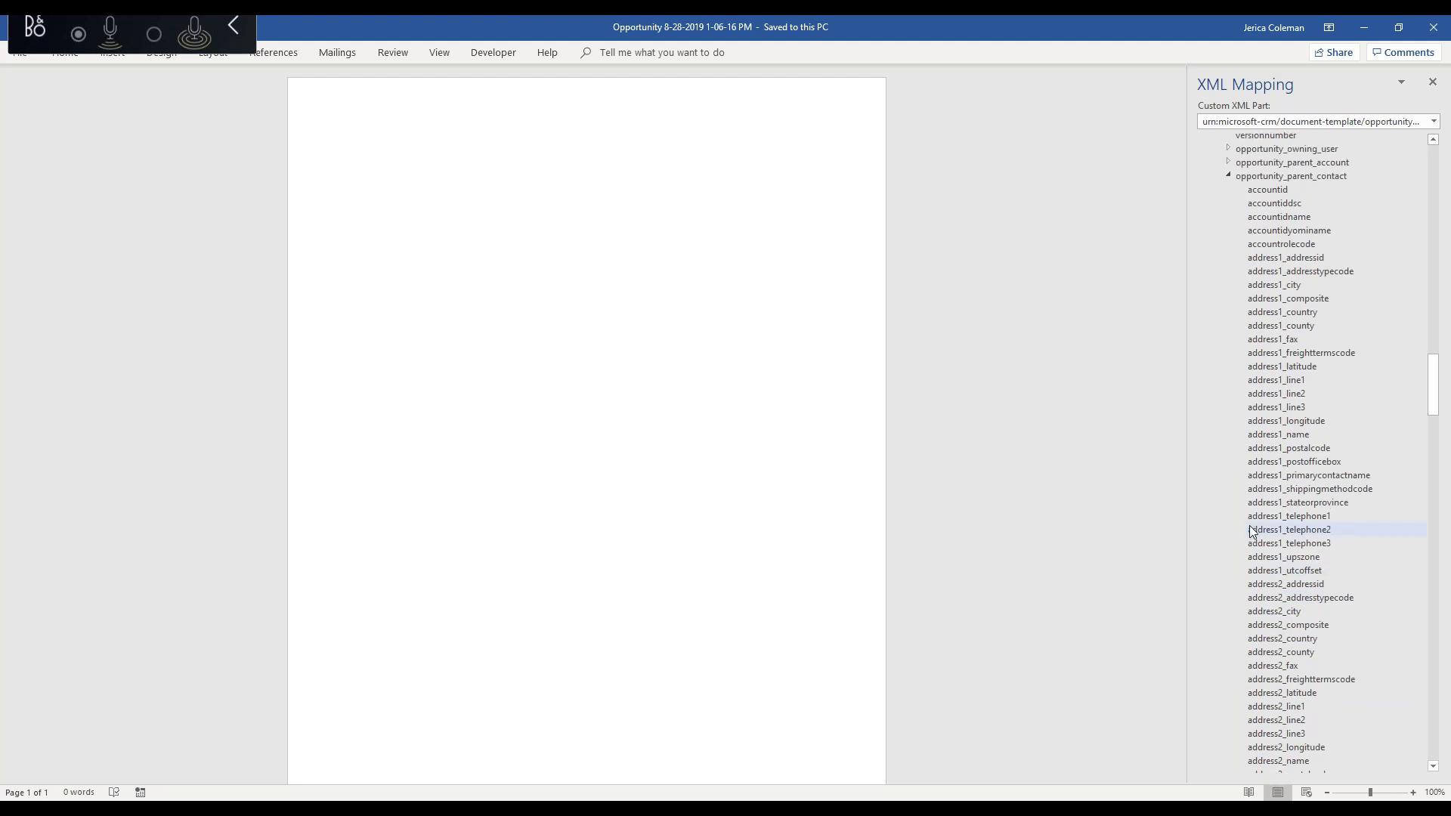
click(1228, 177)
scroll(1277, 446, up, 6)
scroll(1277, 446, up, 20)
scroll(1277, 445, up, 5)
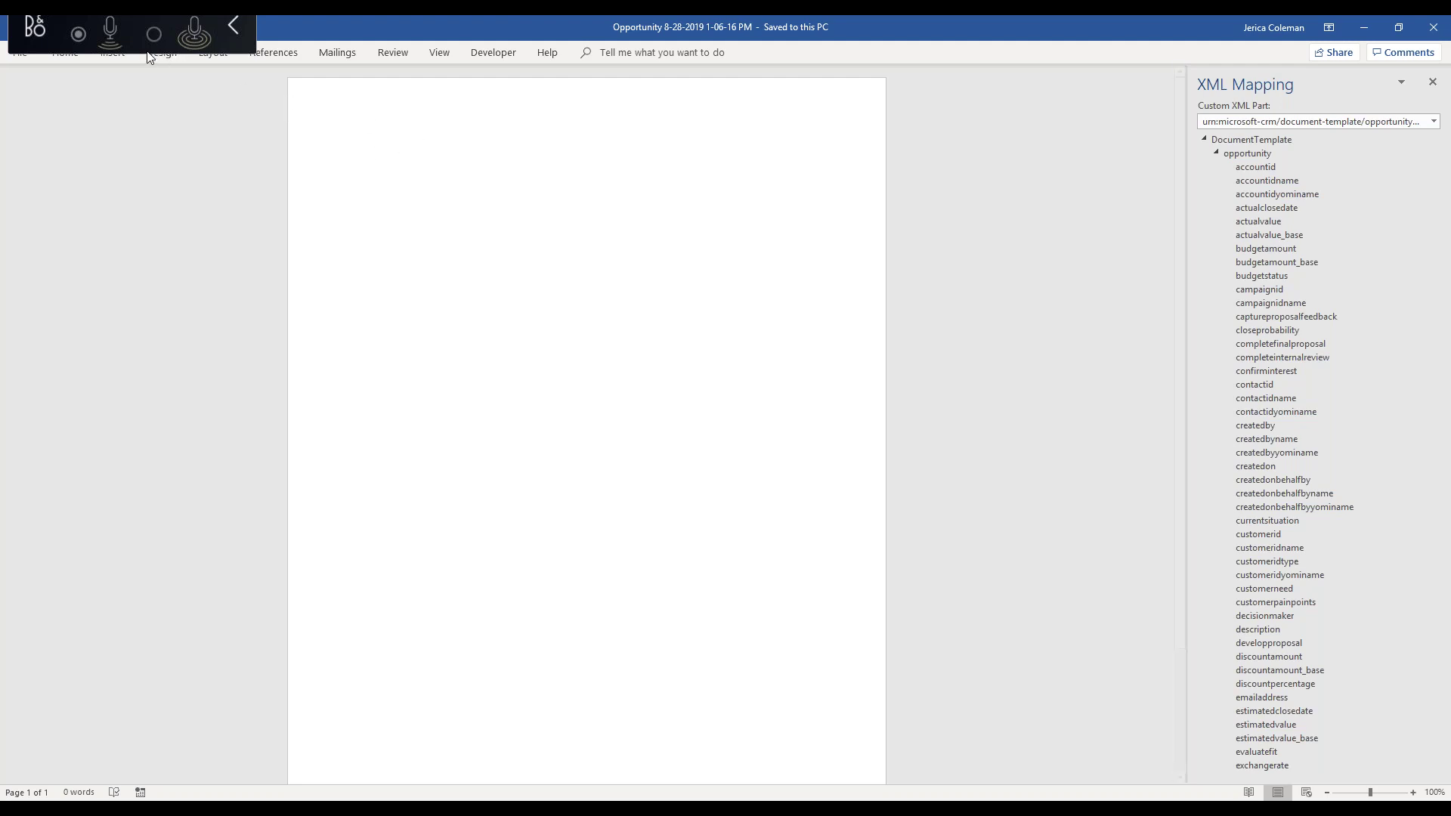
- Insert the Logo picture at the top of the page, shrink it, and start a new line below
click(239, 26)
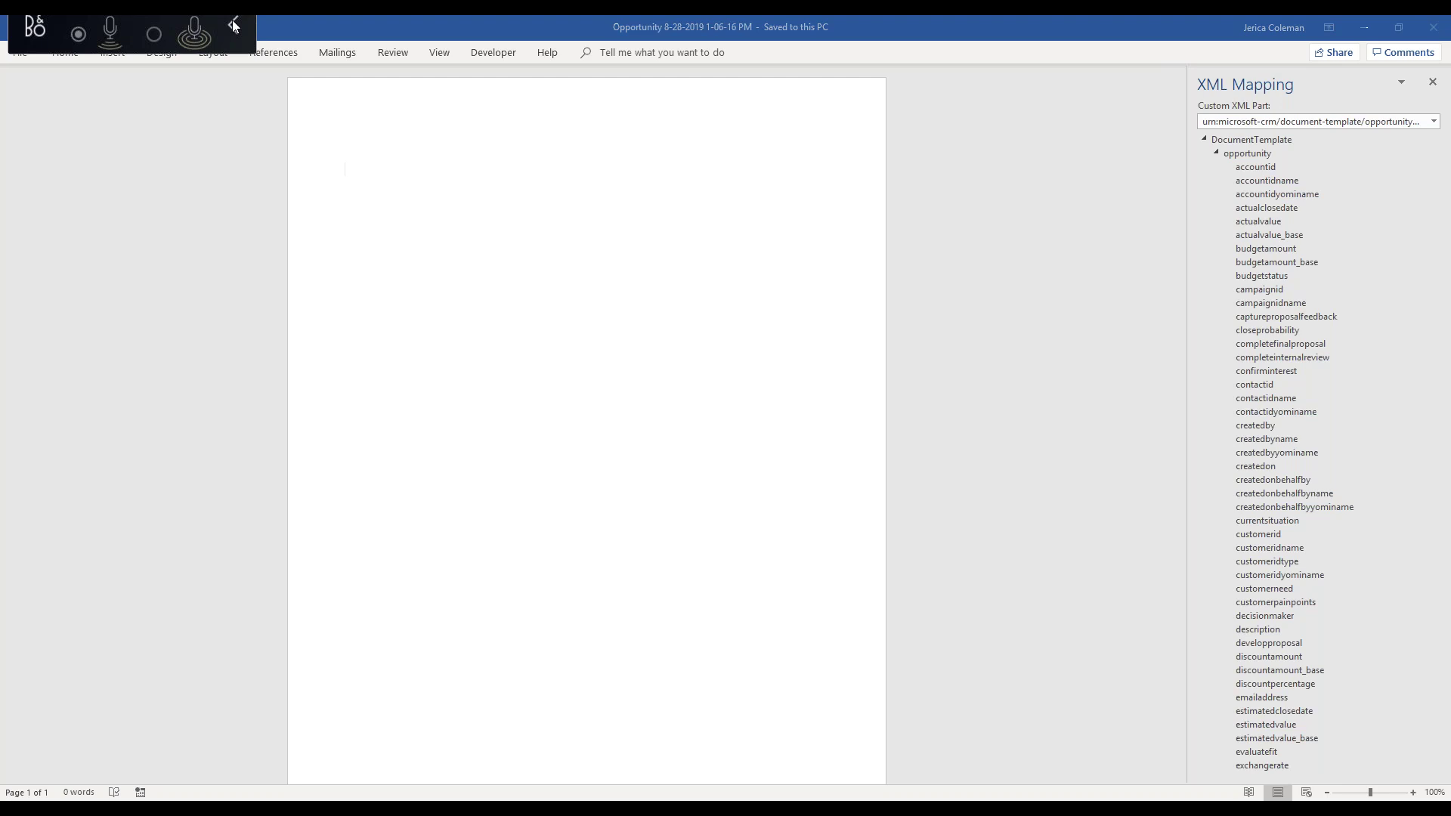
click(112, 54)
click(423, 164)
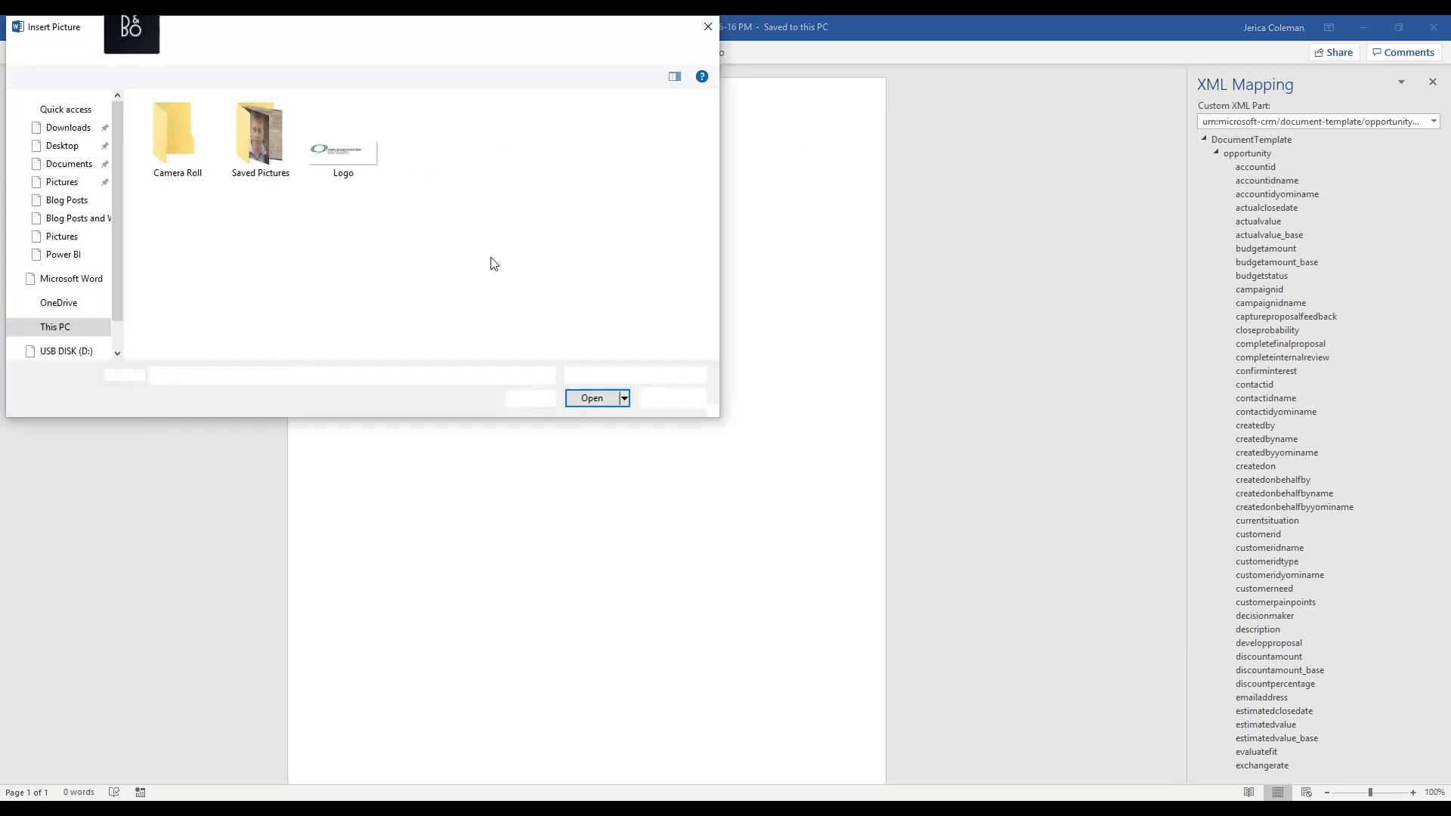
click(343, 154)
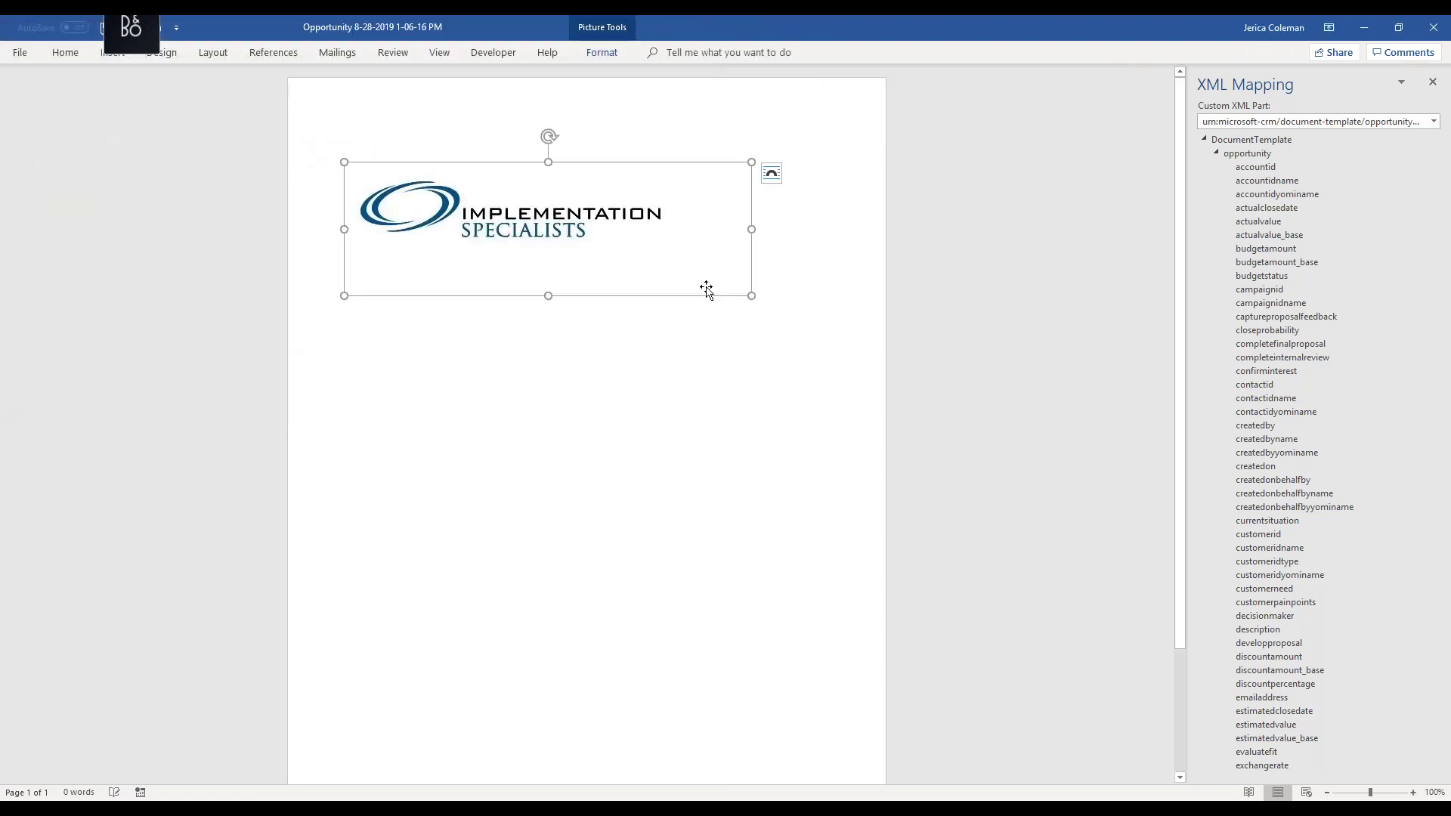
drag(552, 226, 550, 224)
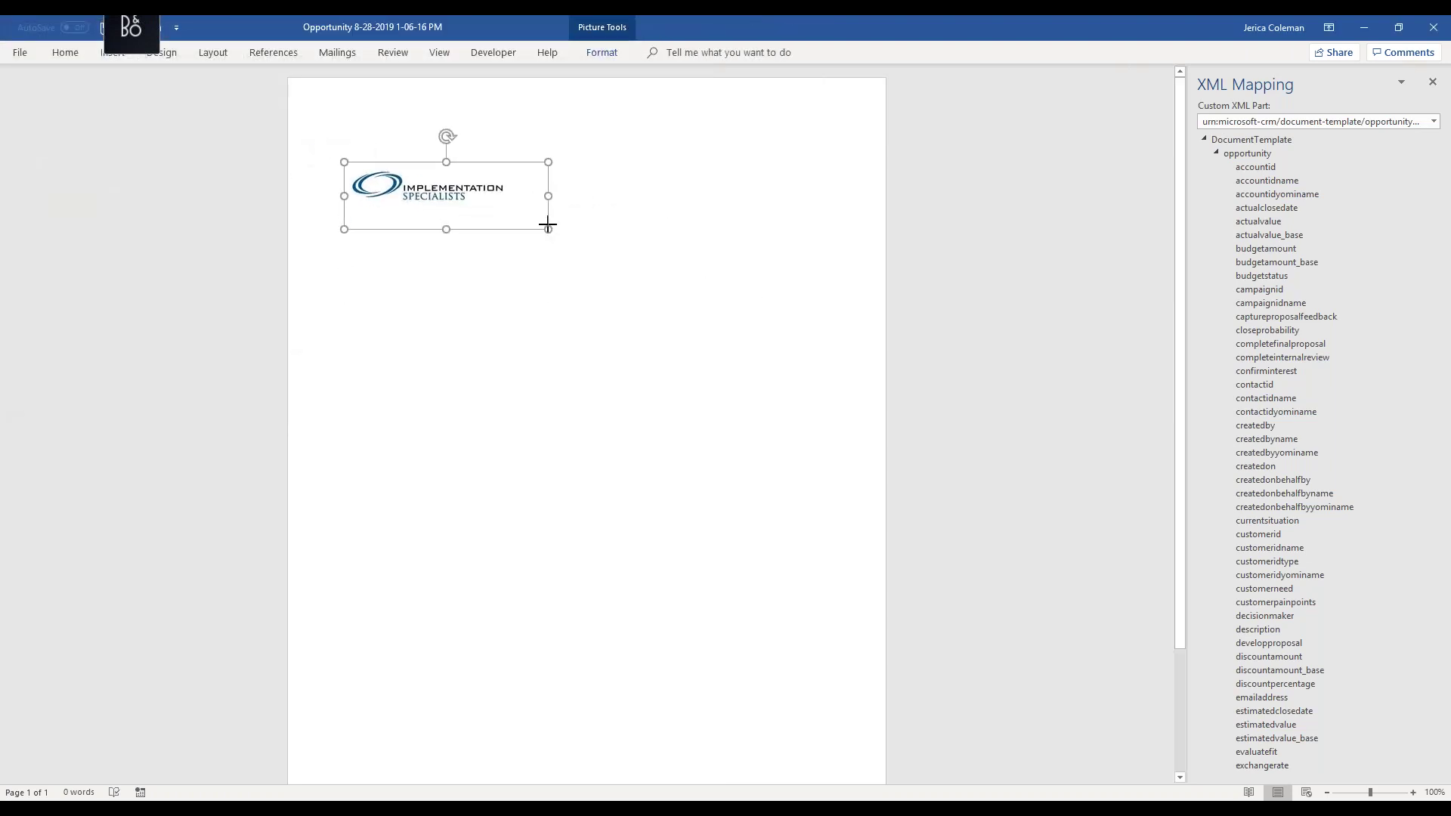
click(603, 228)
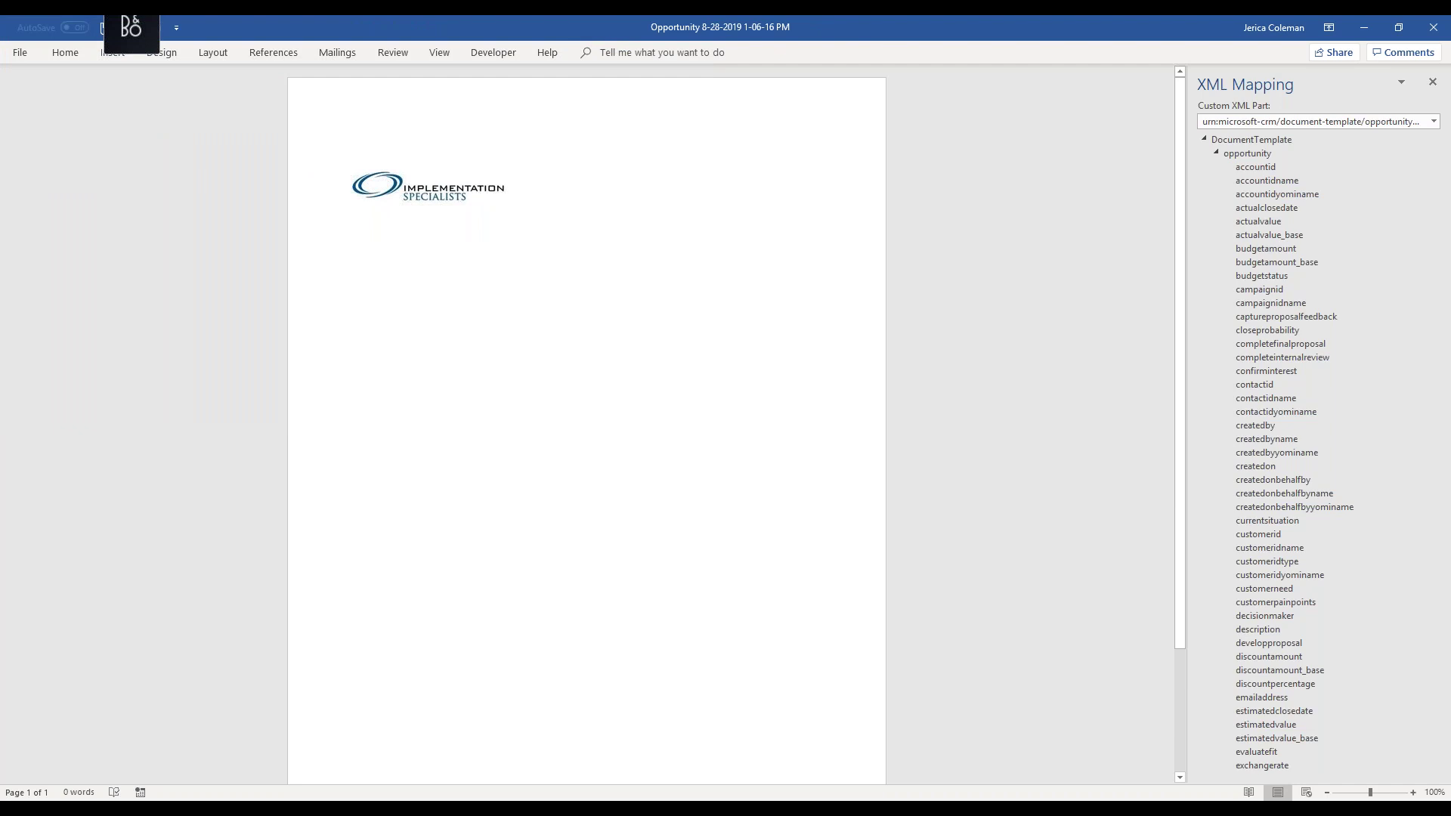
key(Return)
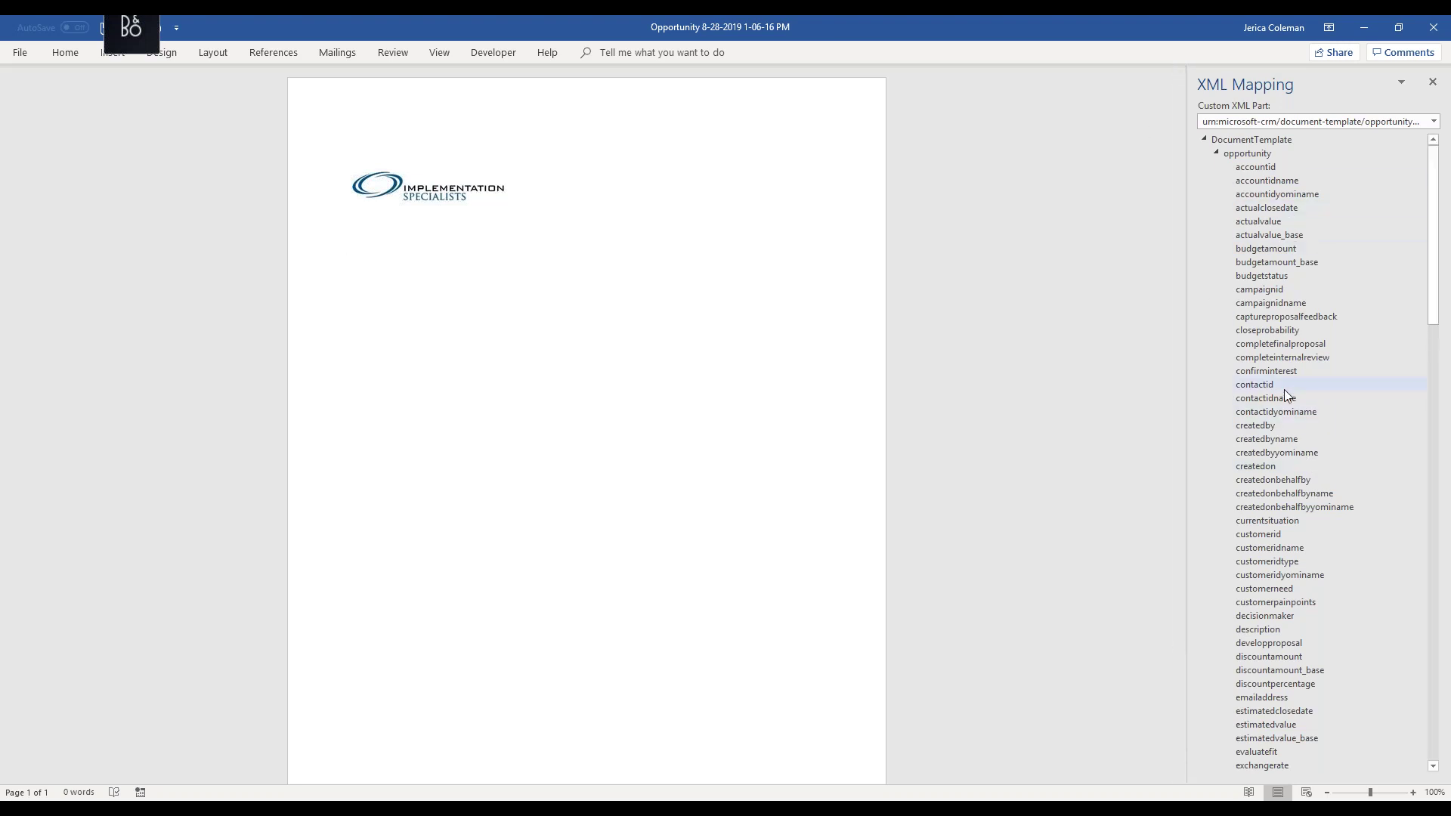
scroll(1285, 394, down, 4)
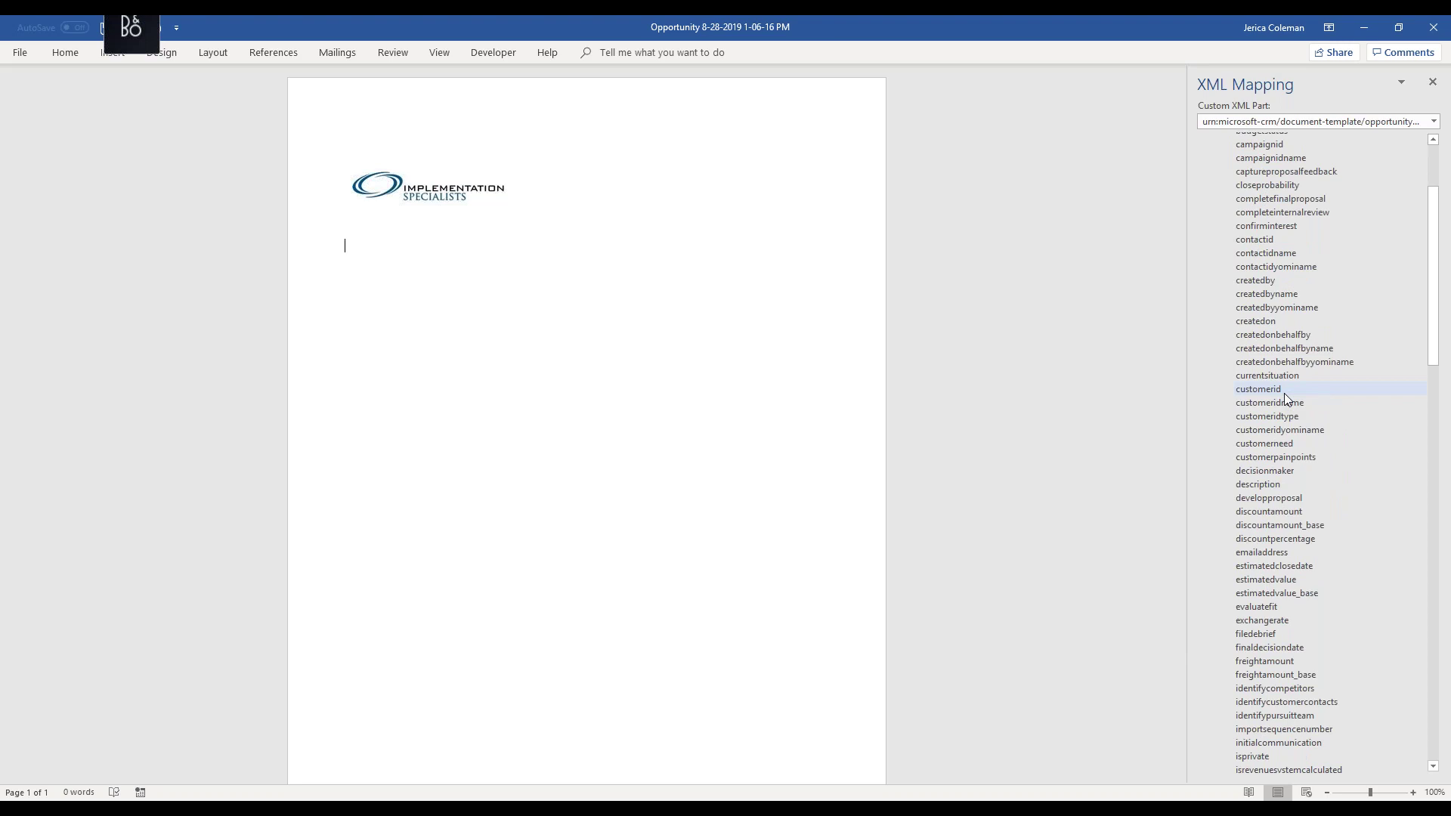
- Insert parentcontactidname as a plain-text content control and start a new line
scroll(1285, 393, down, 8)
scroll(1284, 393, down, 10)
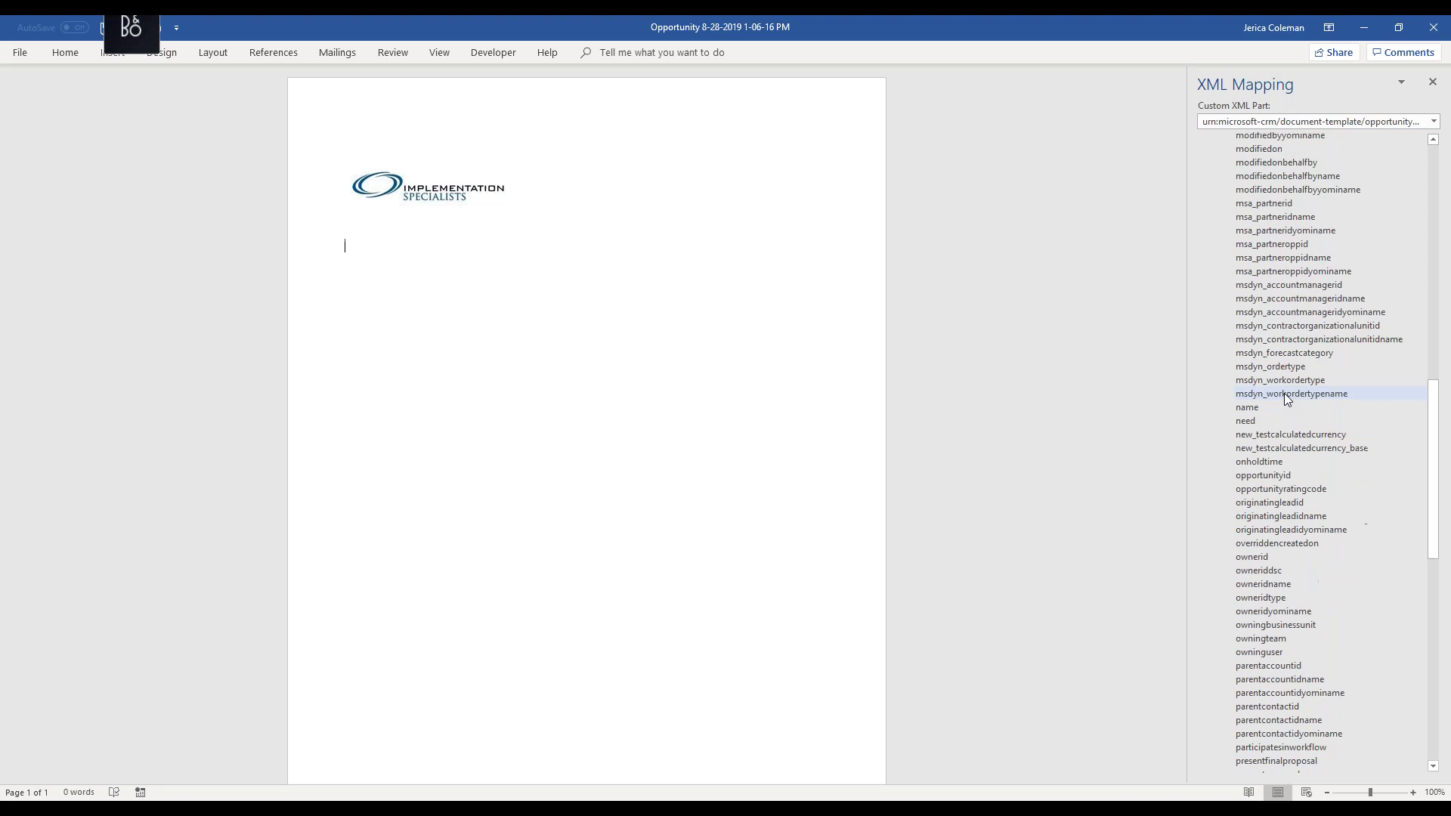
scroll(1285, 393, down, 4)
scroll(1285, 398, down, 2)
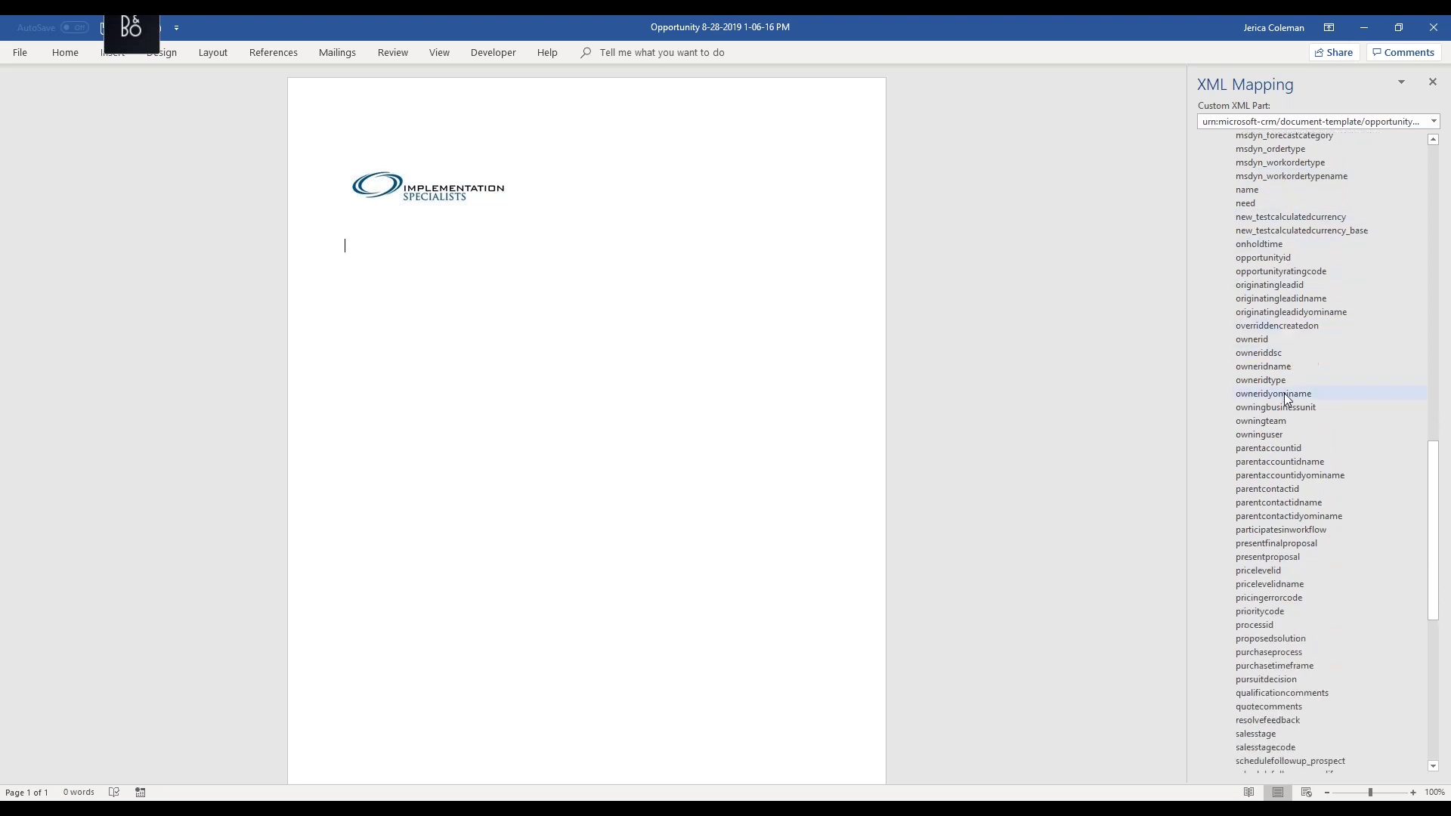
right_click(1305, 503)
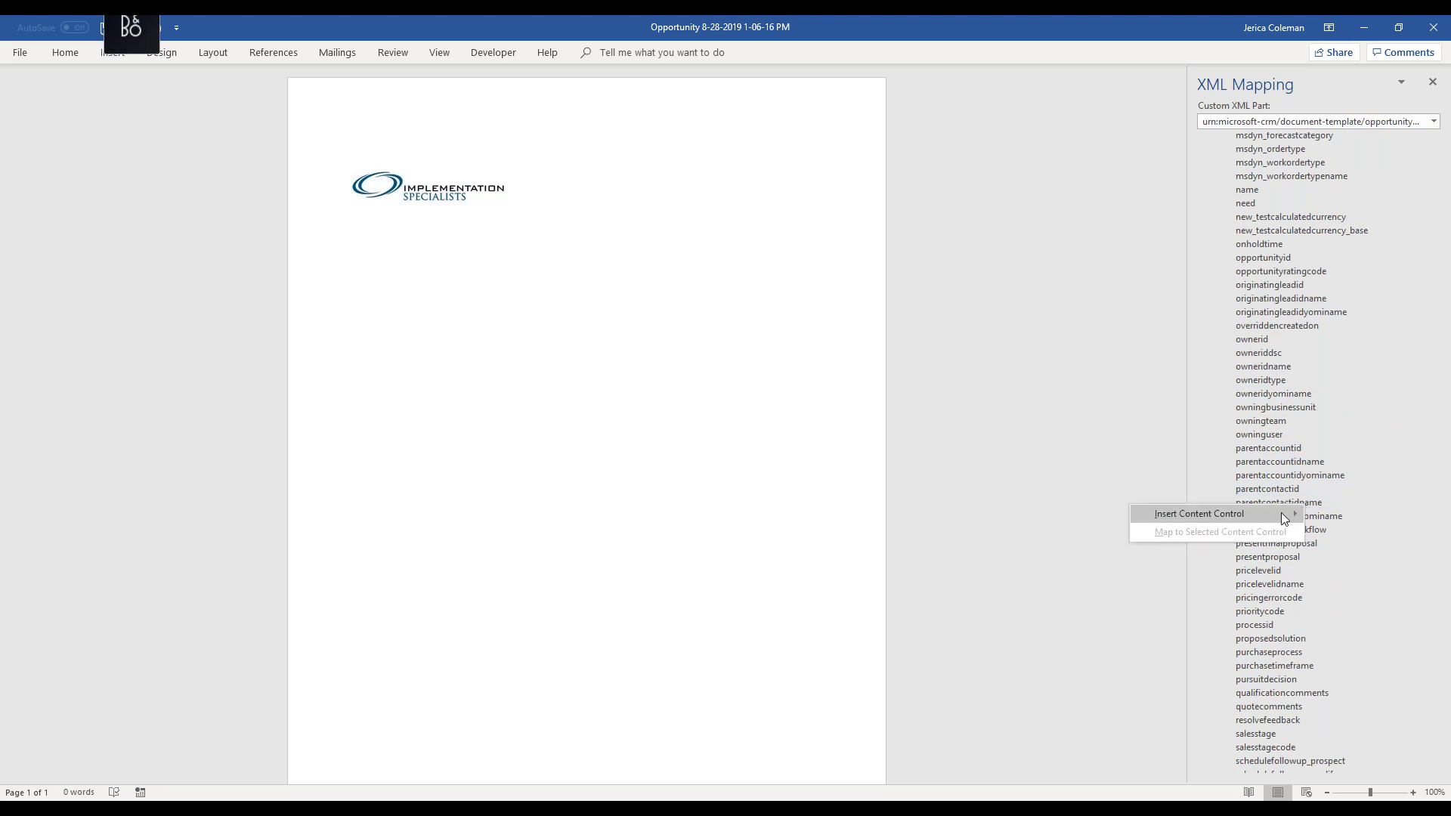
mouse_move(1280, 513)
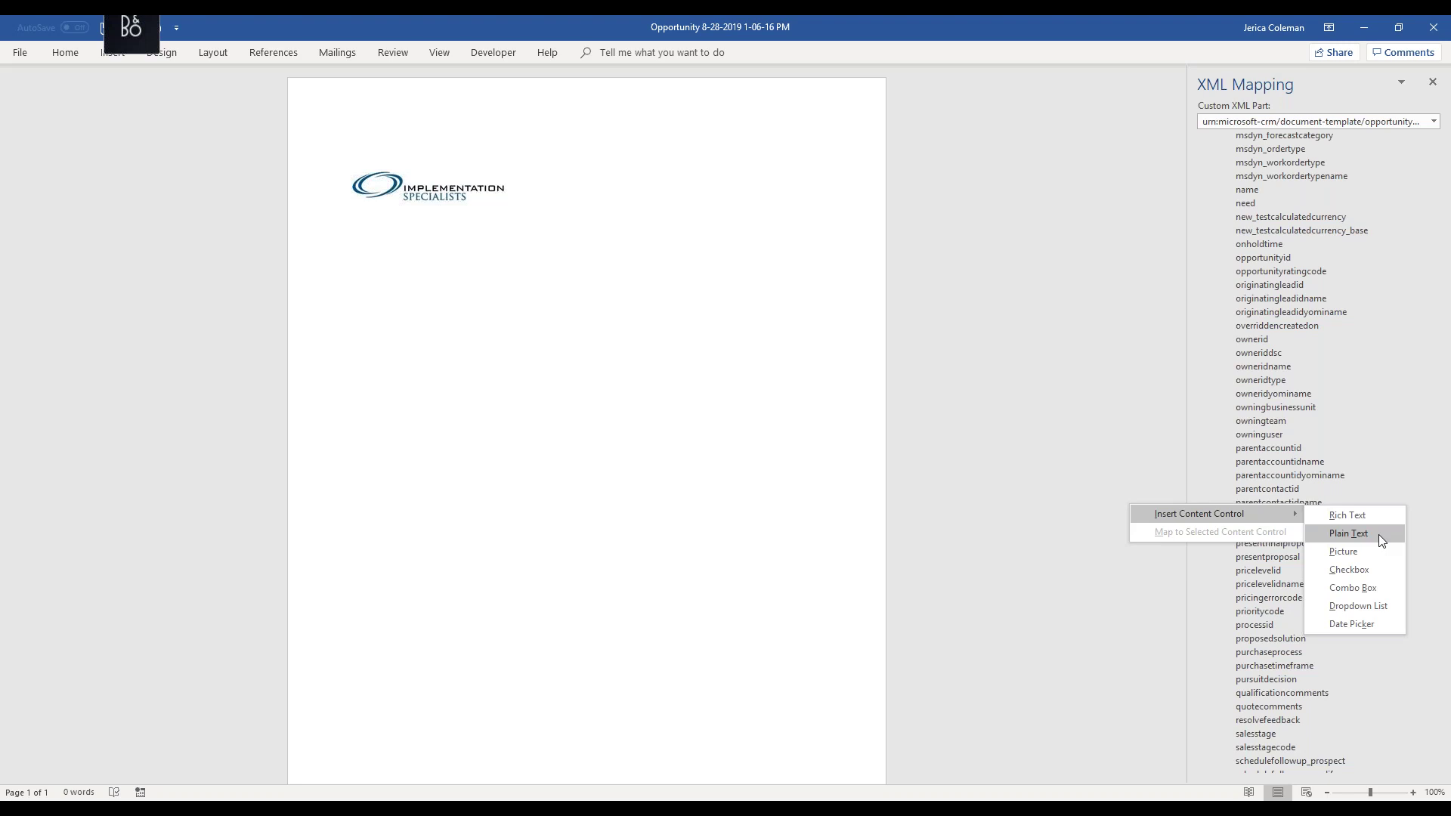
click(1378, 533)
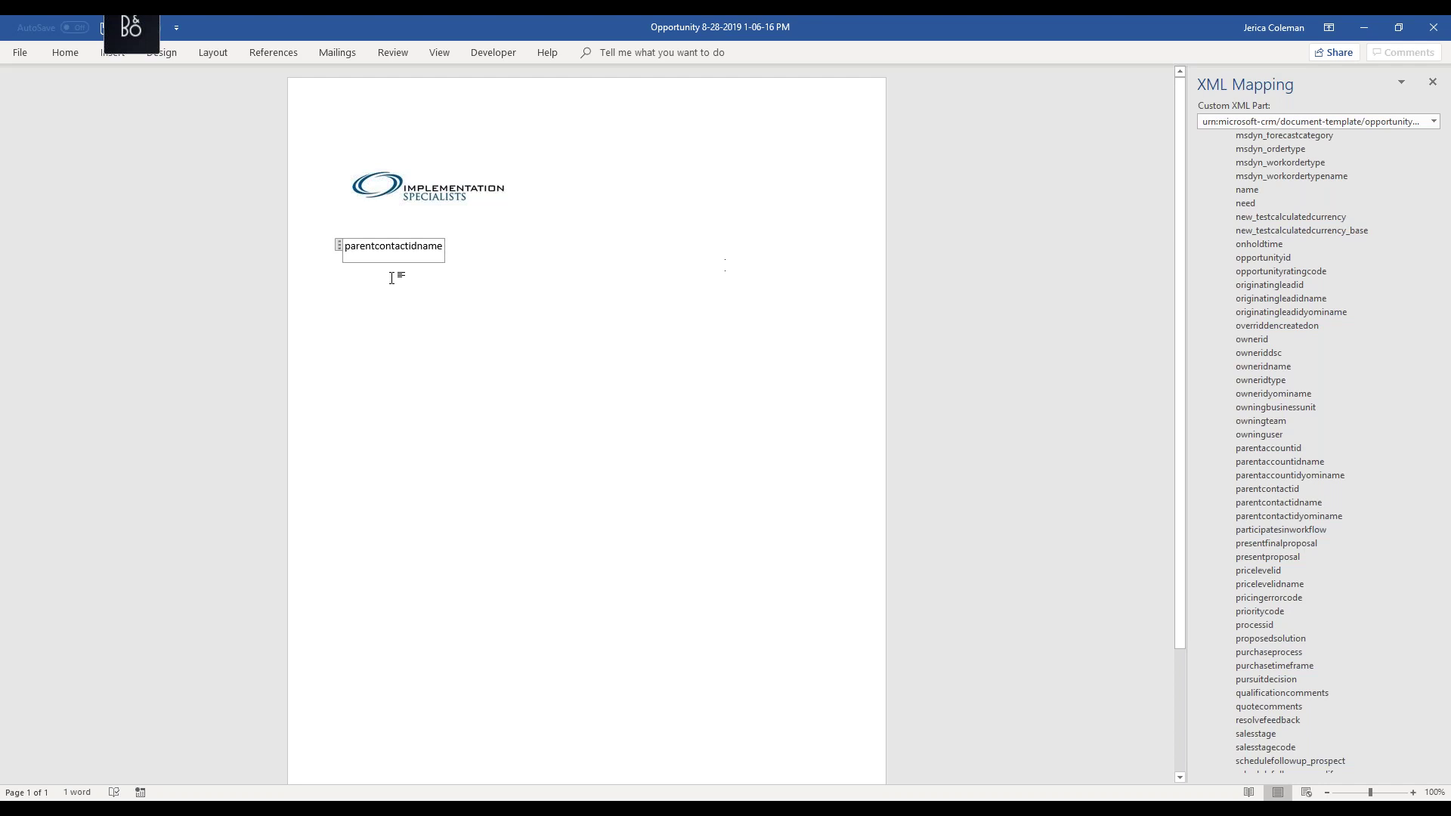
click(483, 254)
key(Return)
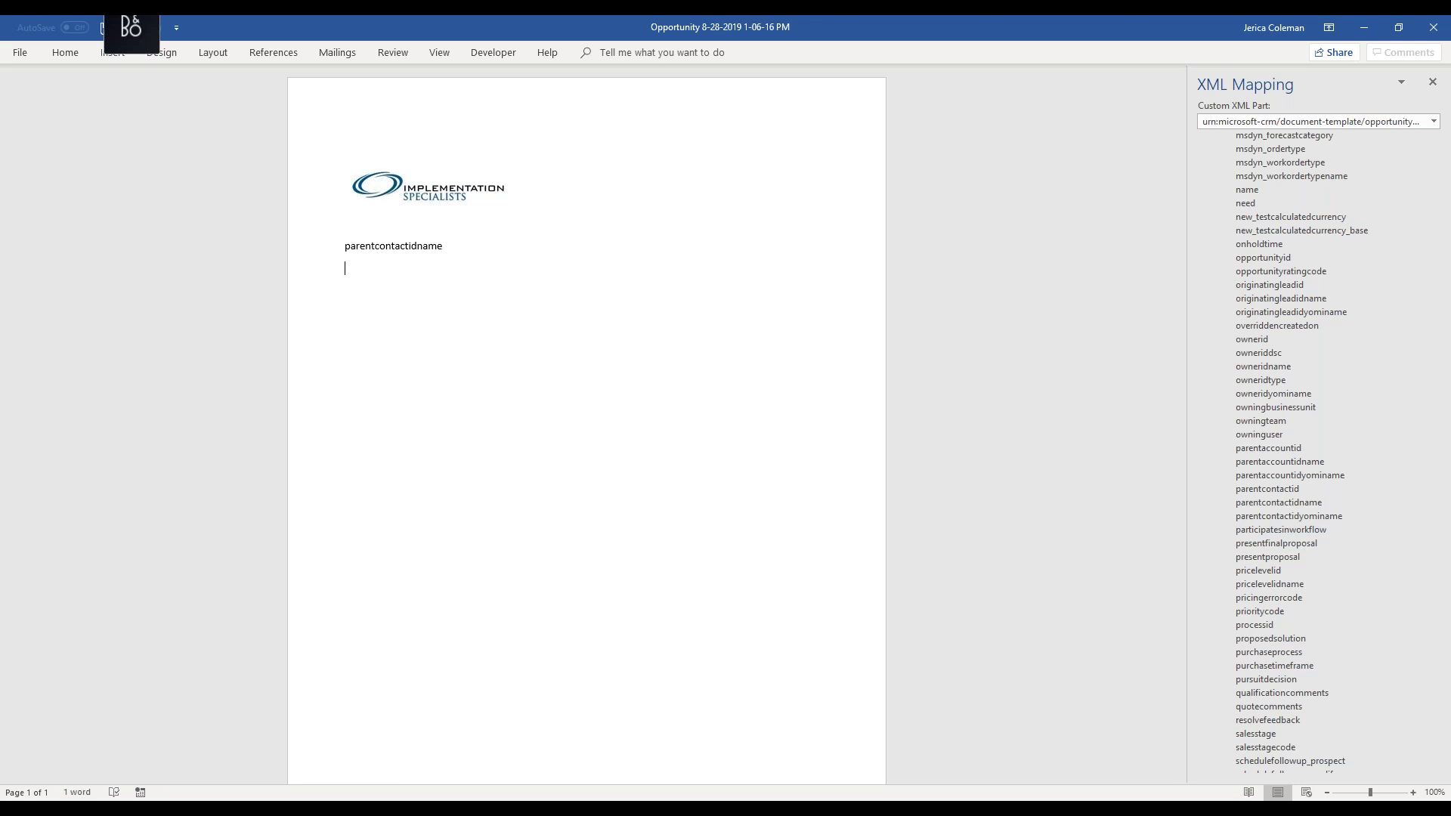
- Insert parentaccountidname as a plain-text content control on the next line
right_click(1287, 465)
mouse_move(1258, 473)
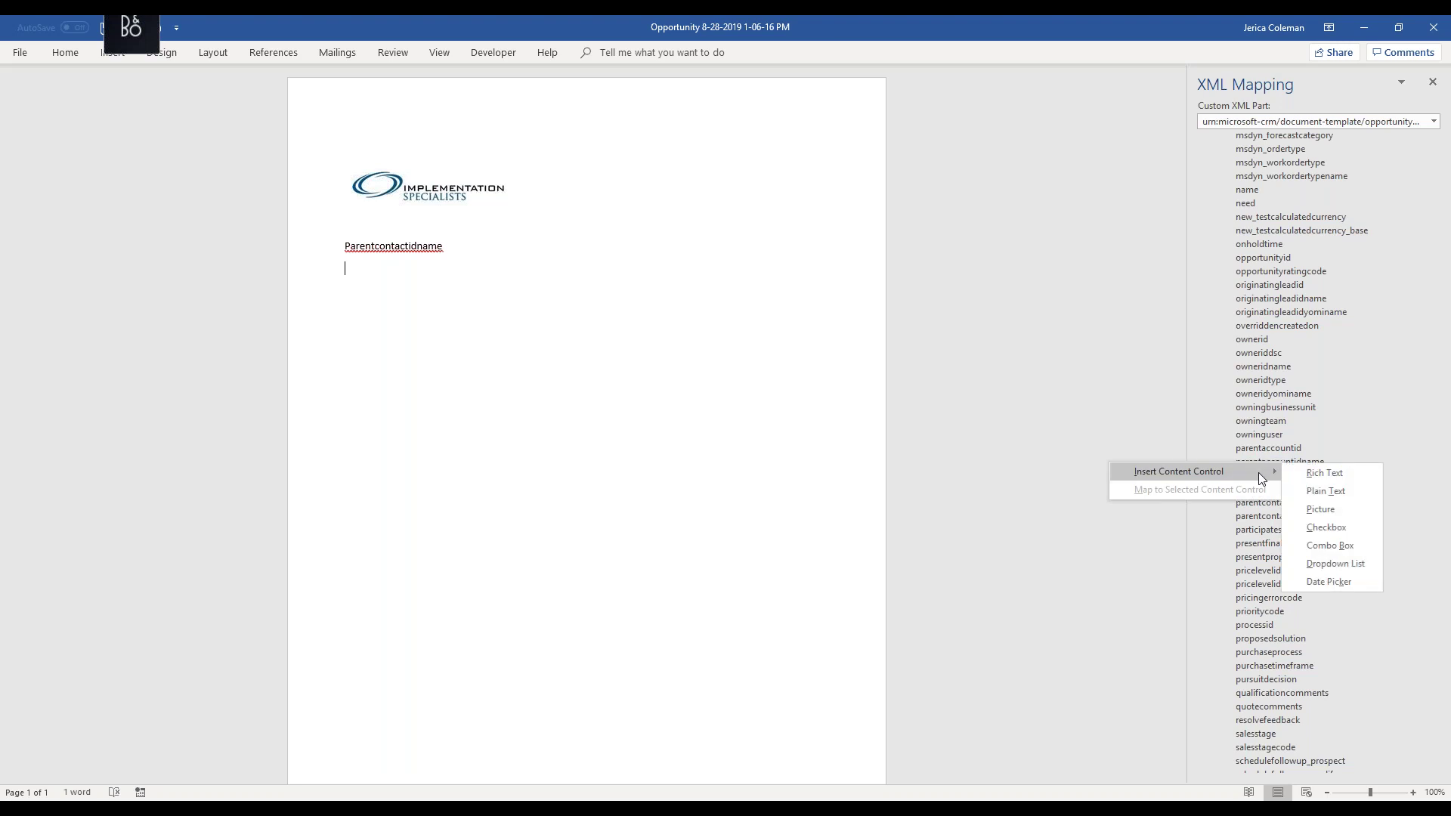
click(1328, 492)
key(End)
key(Return)
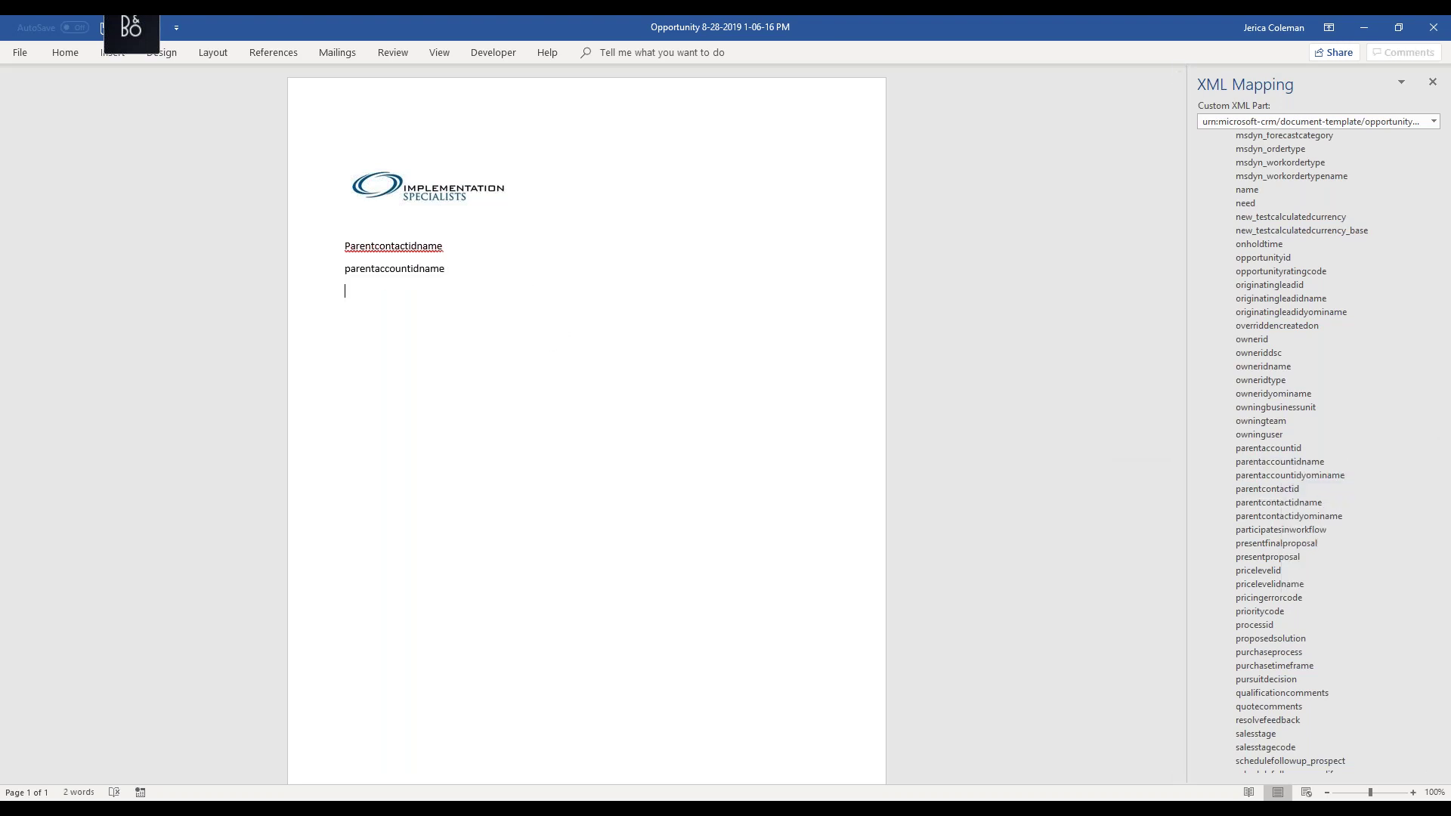
- Insert the parent contact's address1_composite as plain text, followed by a blank line
scroll(1223, 510, down, 8)
scroll(1223, 510, down, 4)
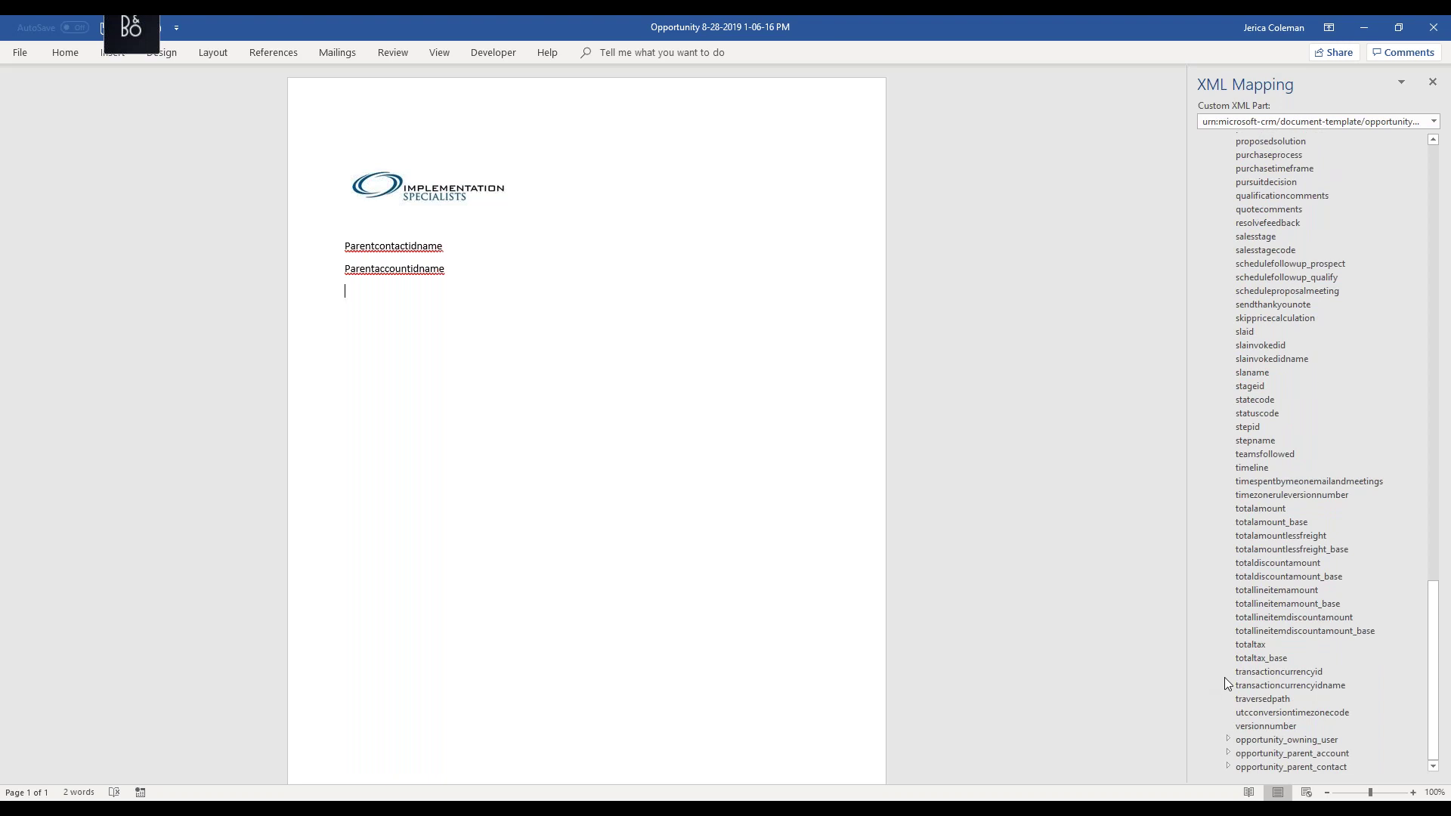
click(1227, 767)
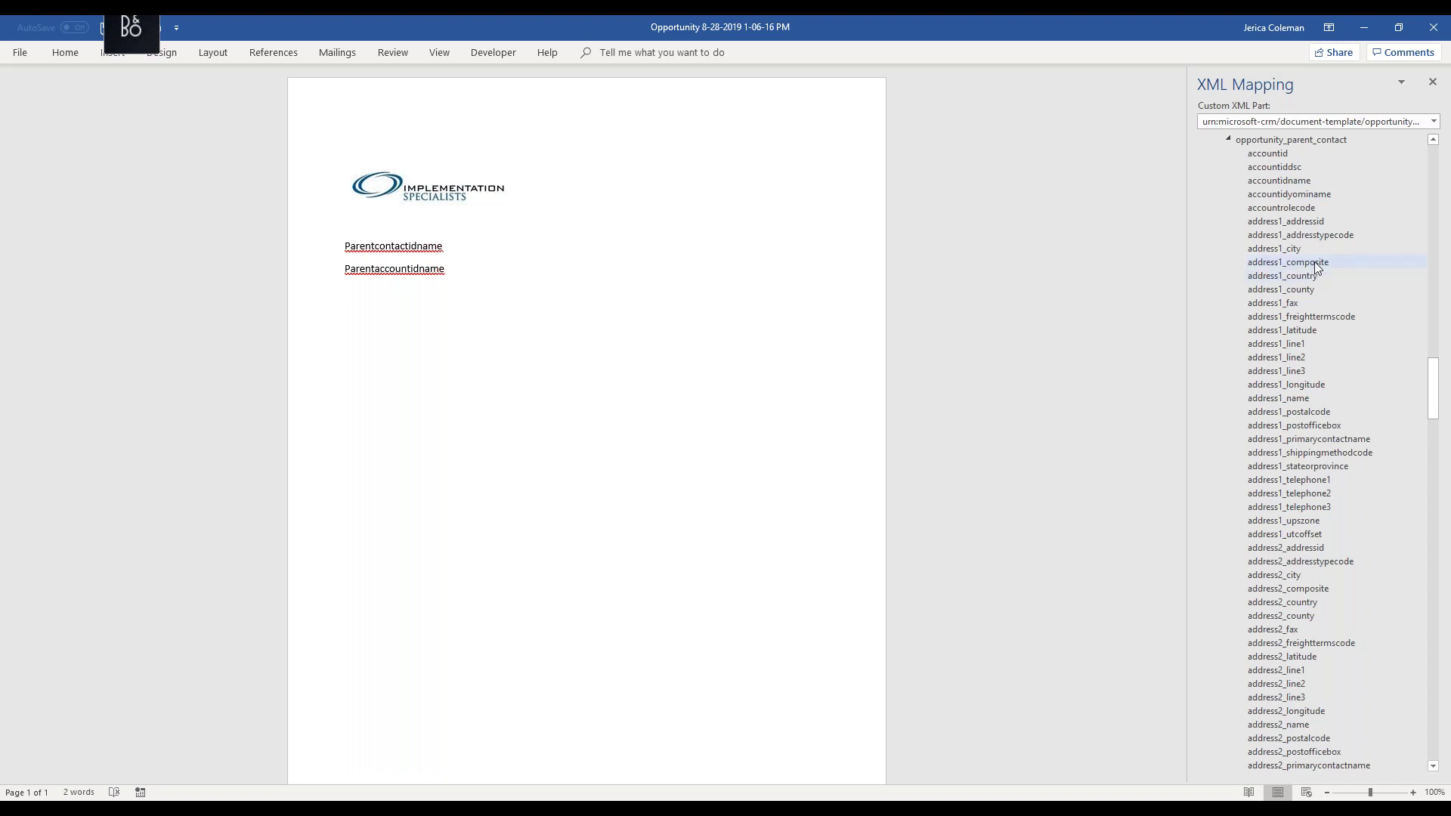
right_click(1314, 262)
mouse_move(1289, 279)
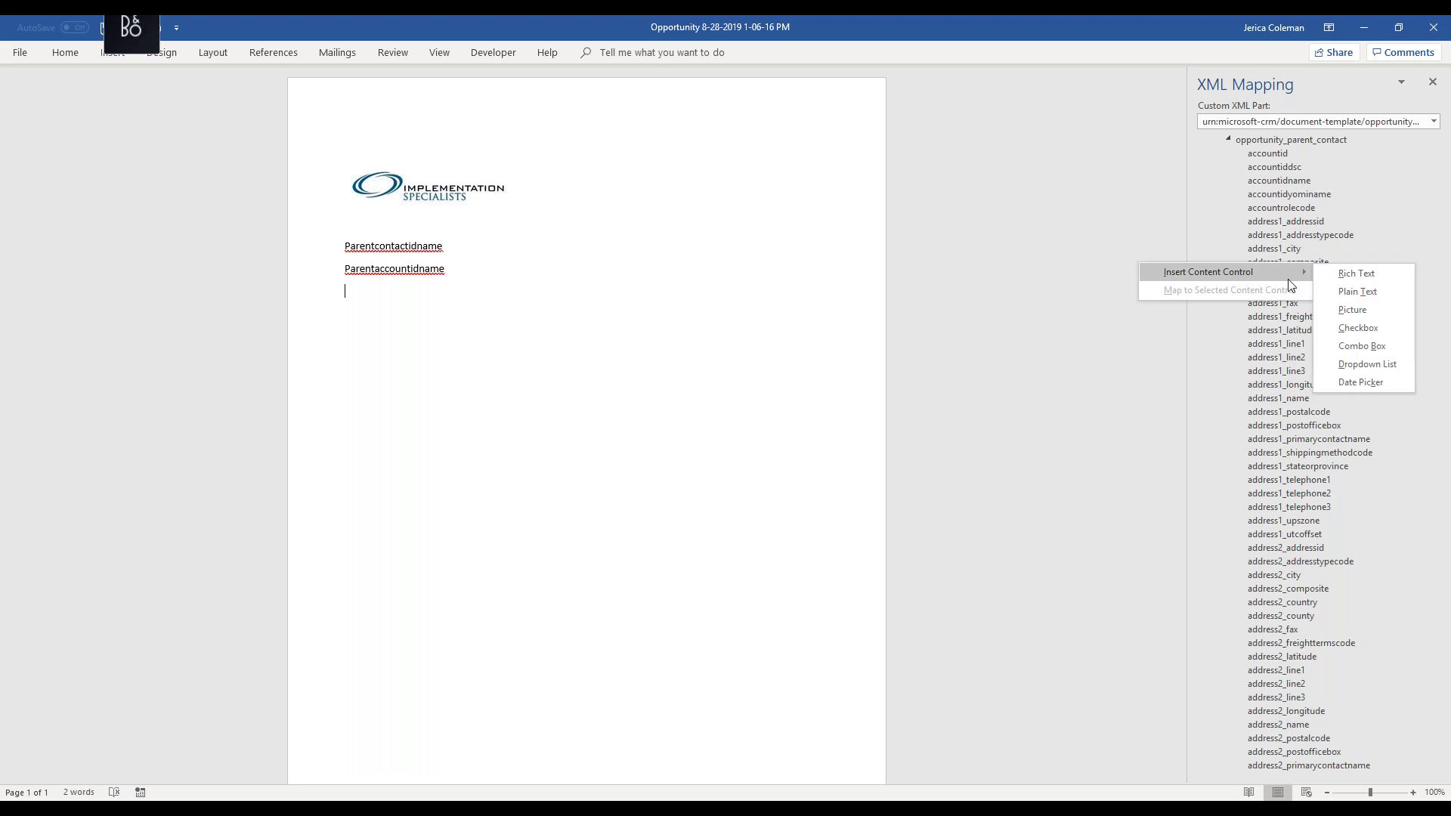
click(1353, 297)
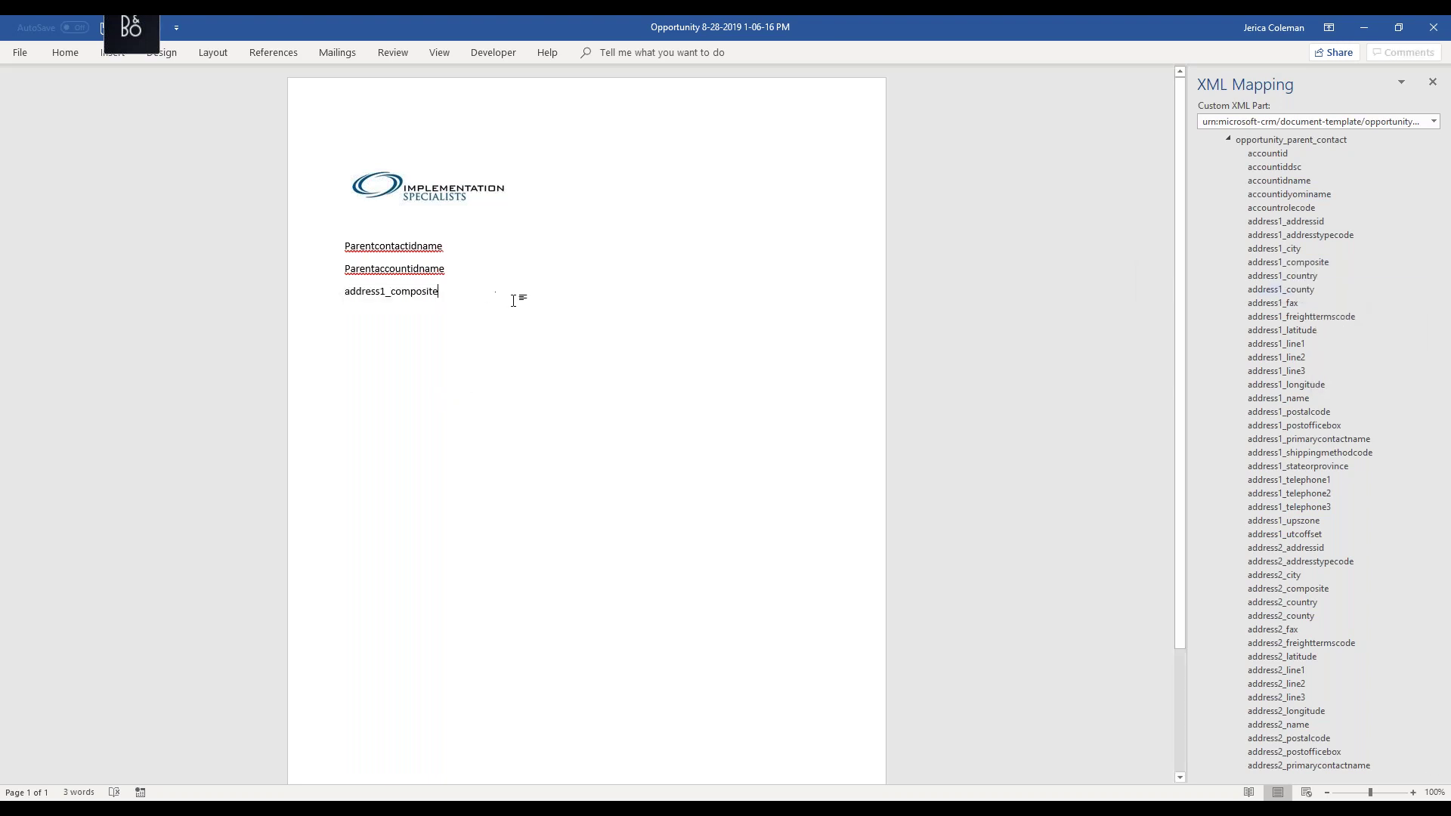
key(Return)
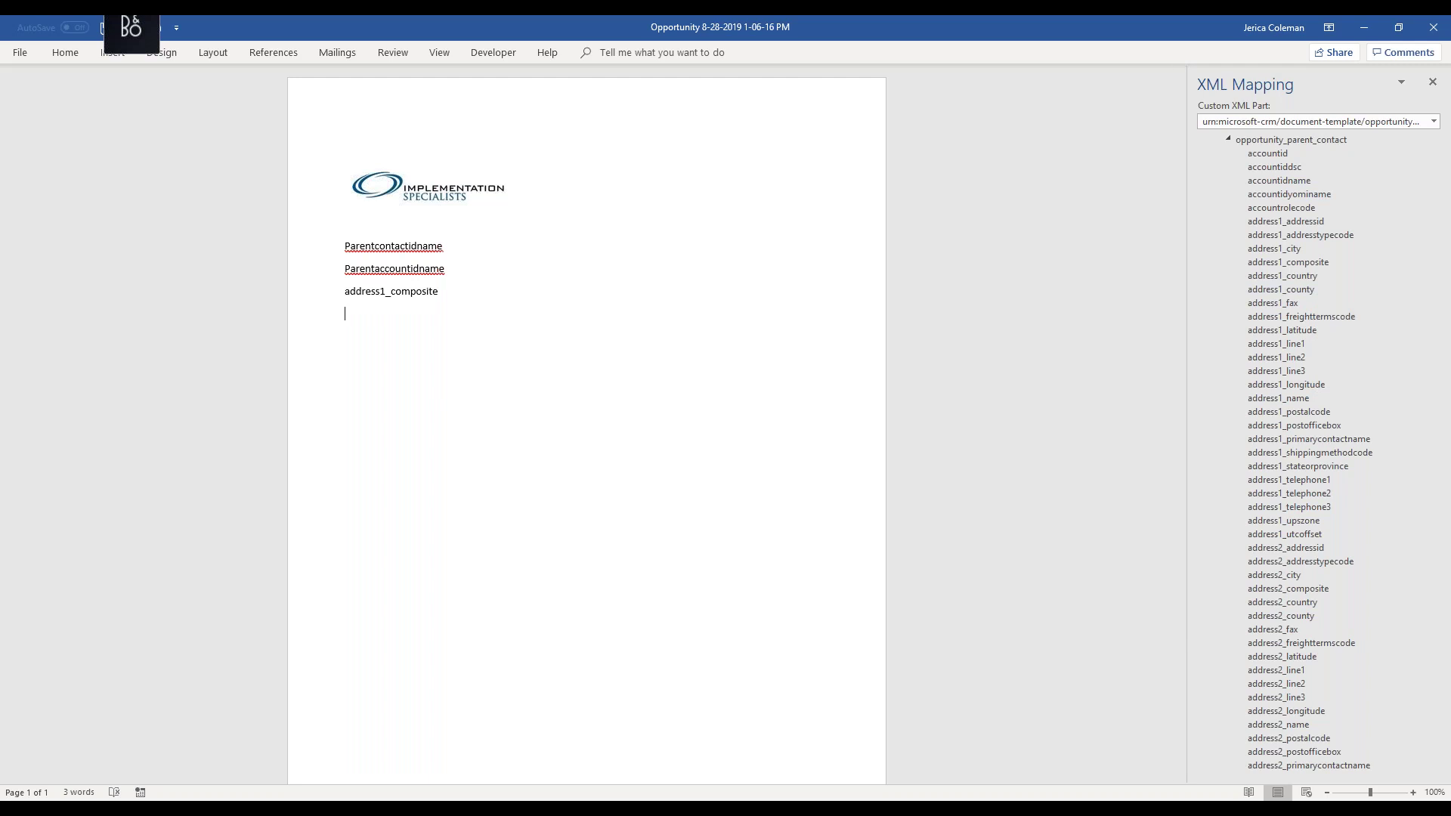
key(Return)
- Write the greeting 'Dear firstname,' with firstname inserted as a plain-text content control
text(Dear)
scroll(1263, 491, up, 1)
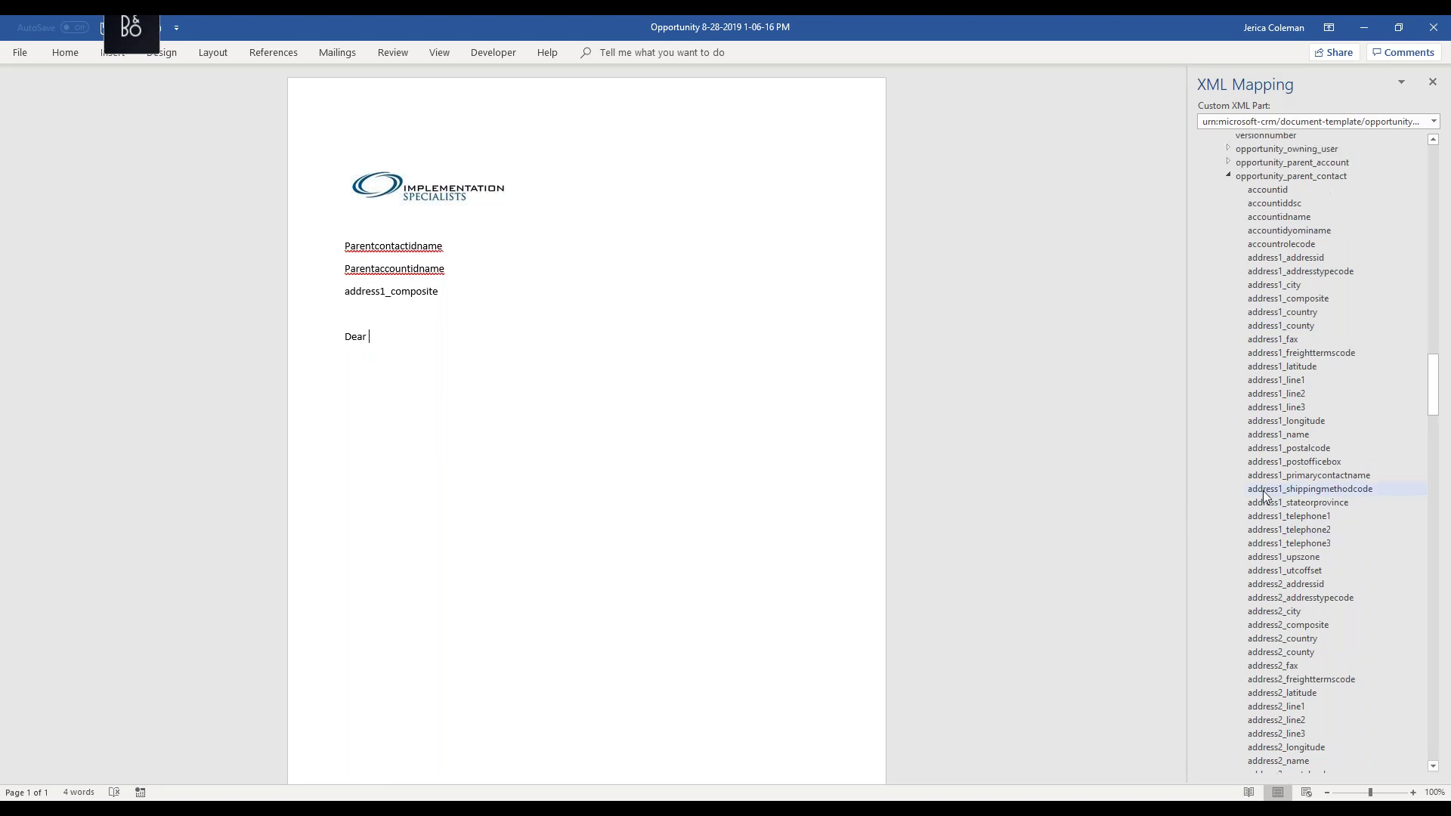
scroll(1271, 500, down, 10)
scroll(1281, 510, down, 18)
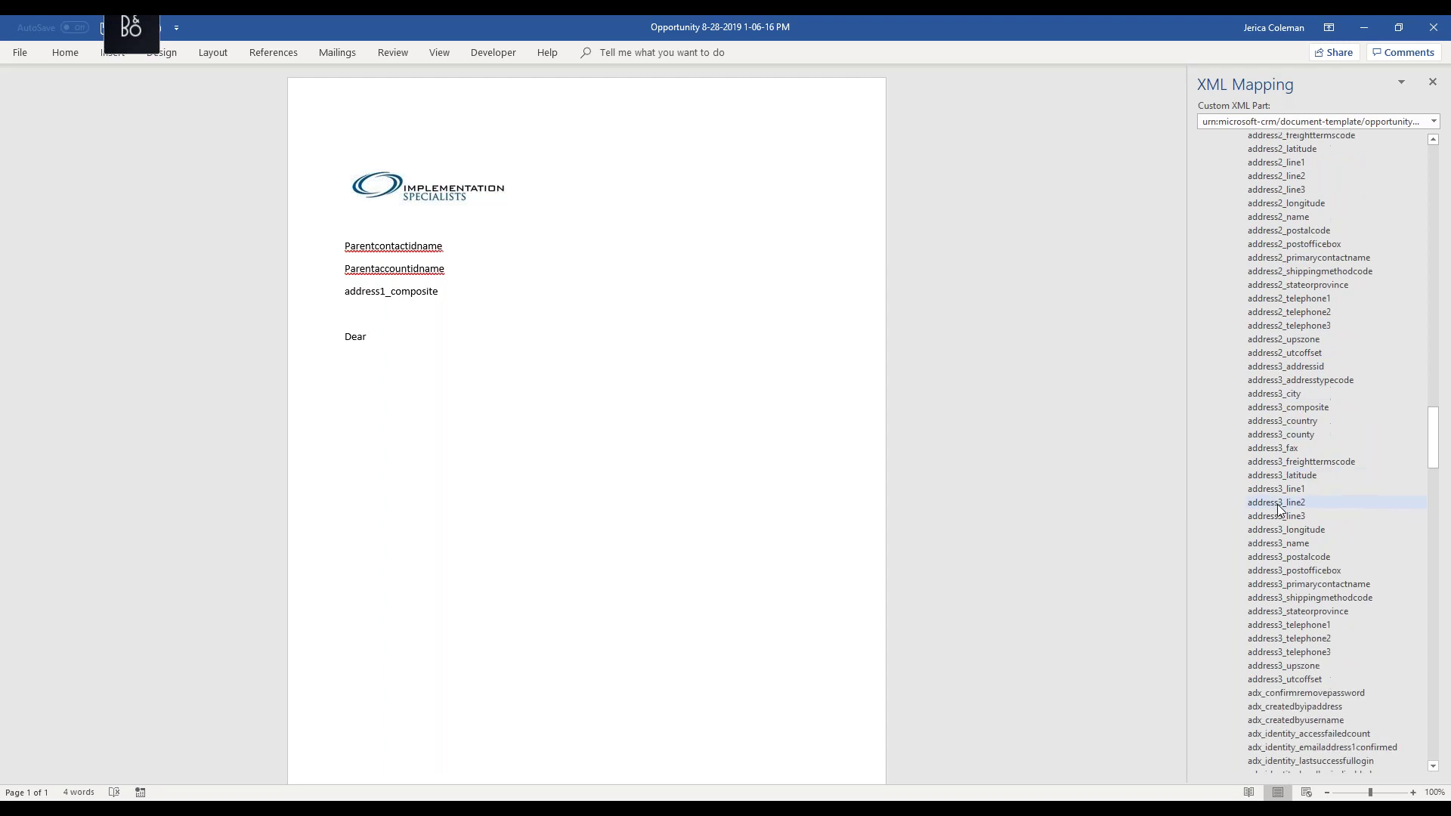
scroll(1280, 510, down, 17)
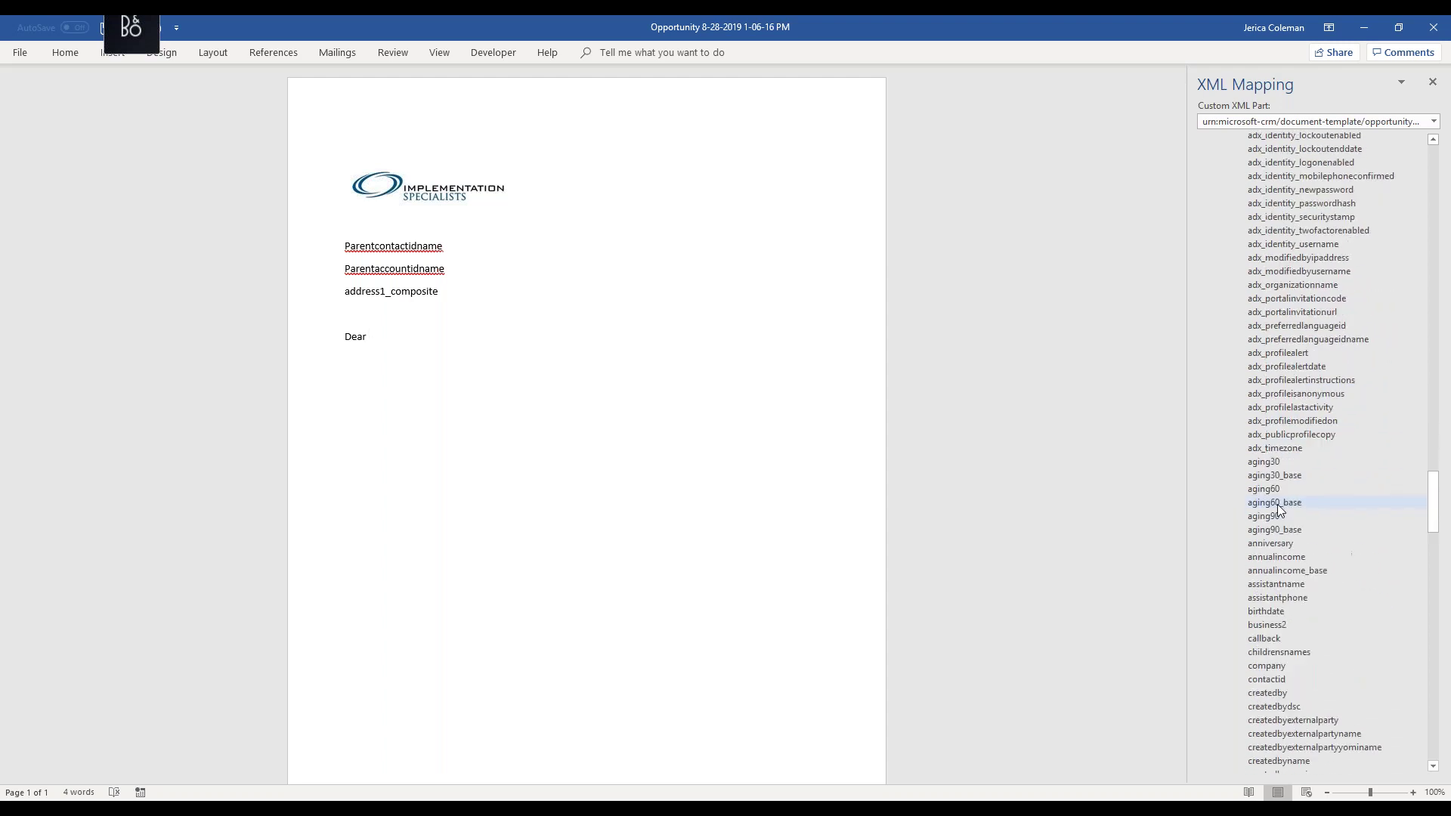
scroll(1277, 509, down, 7)
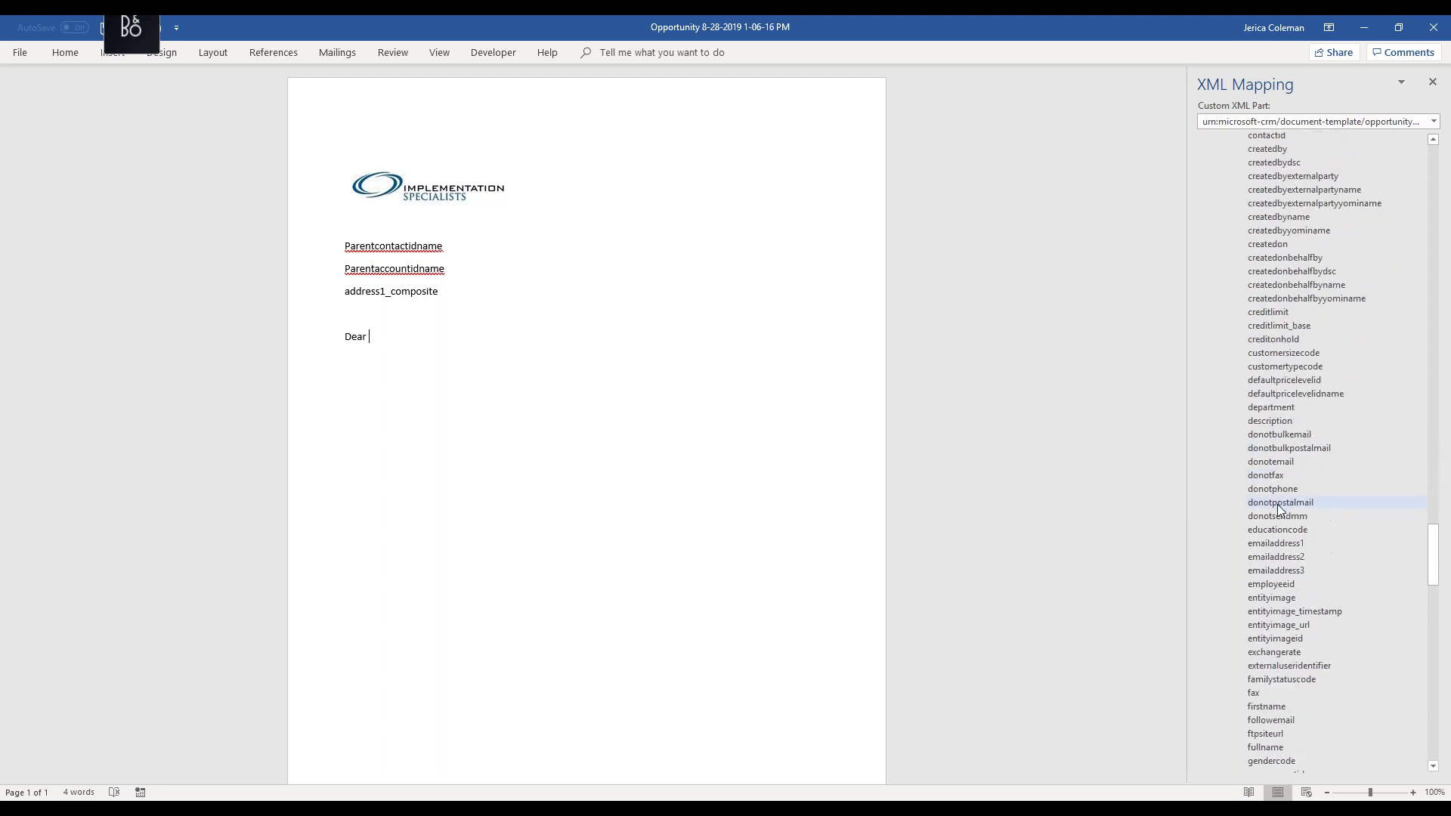
right_click(1272, 572)
mouse_move(1277, 573)
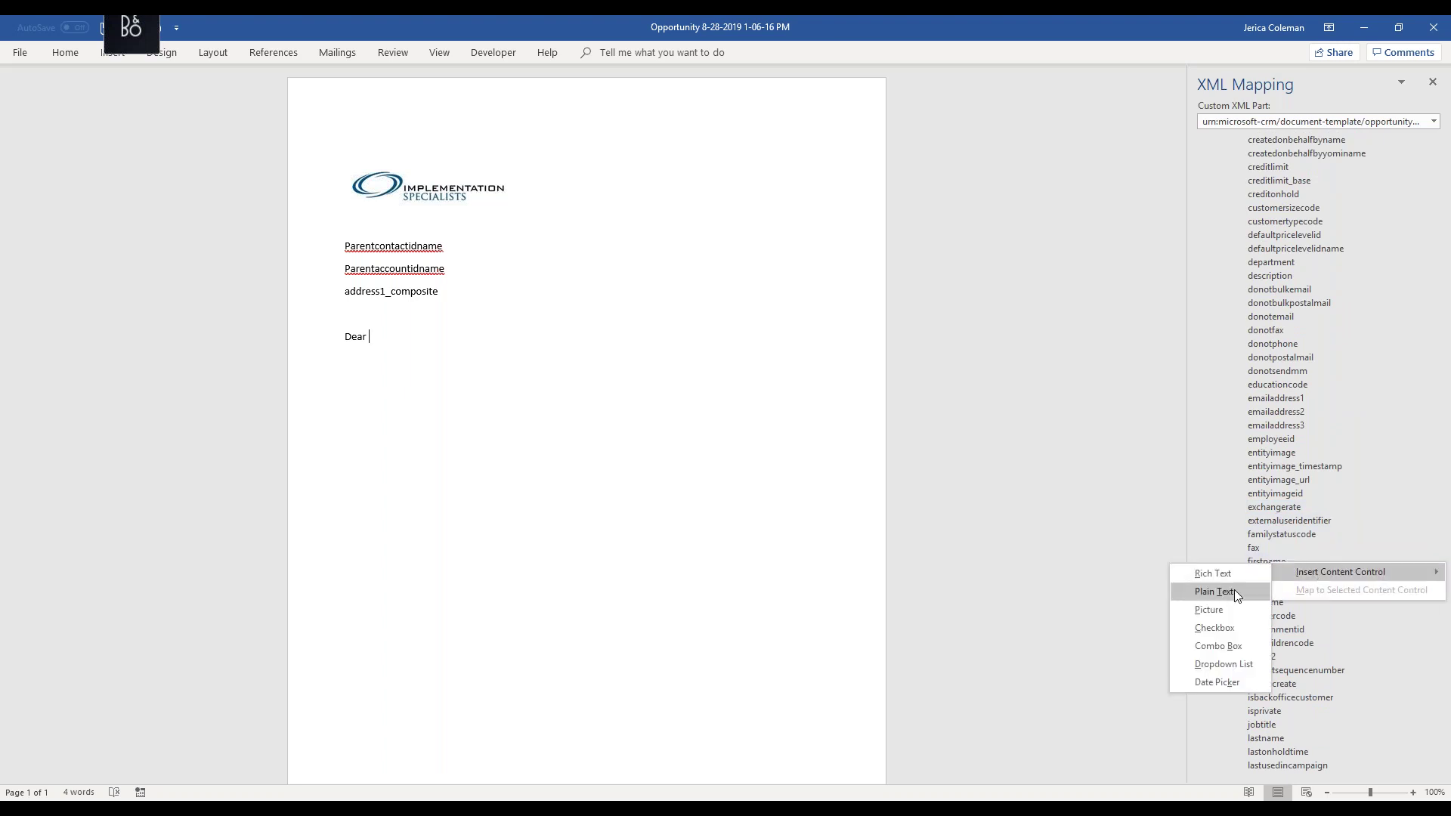
click(1235, 591)
click(455, 333)
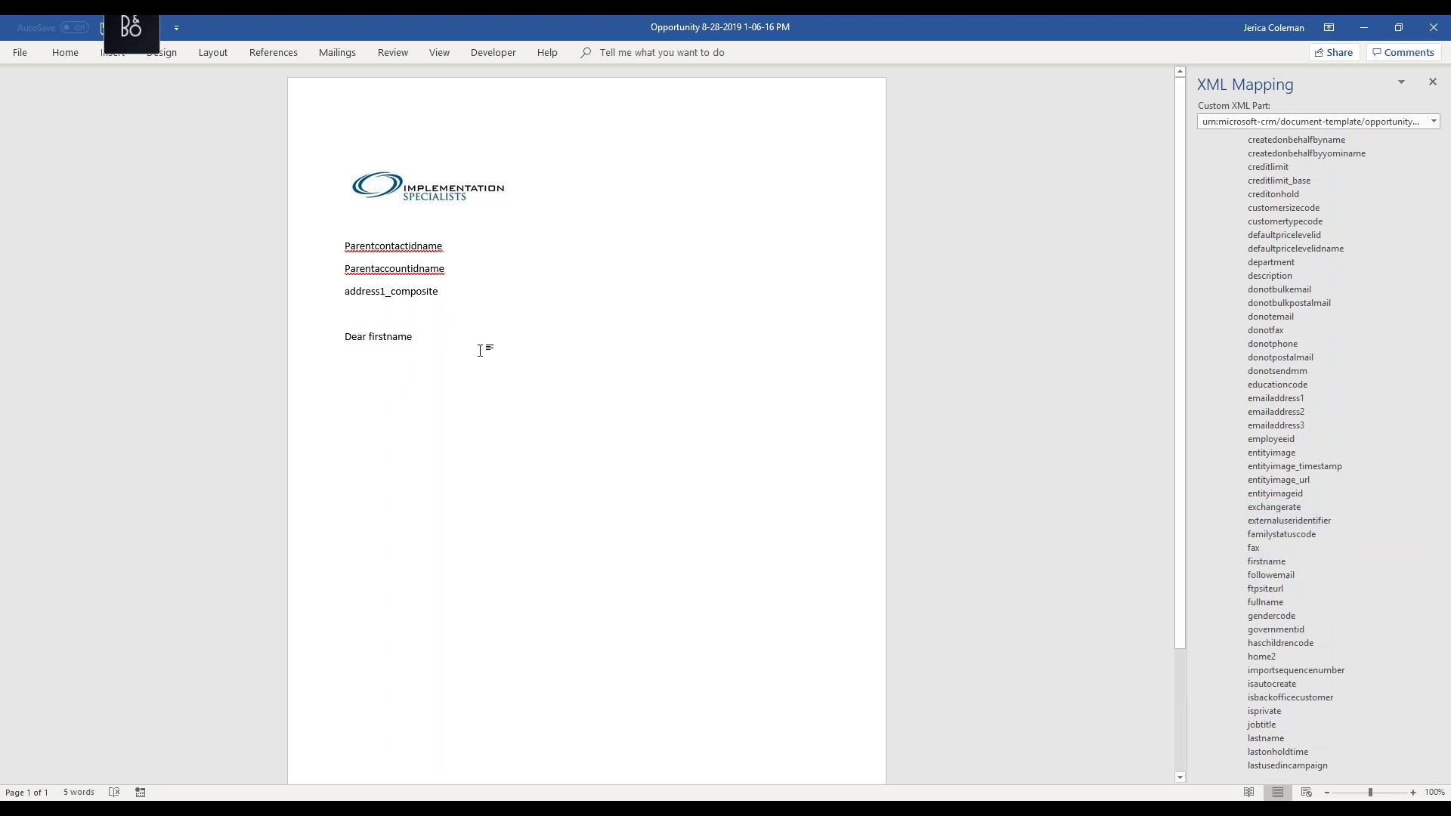
text(,)
key(Return)
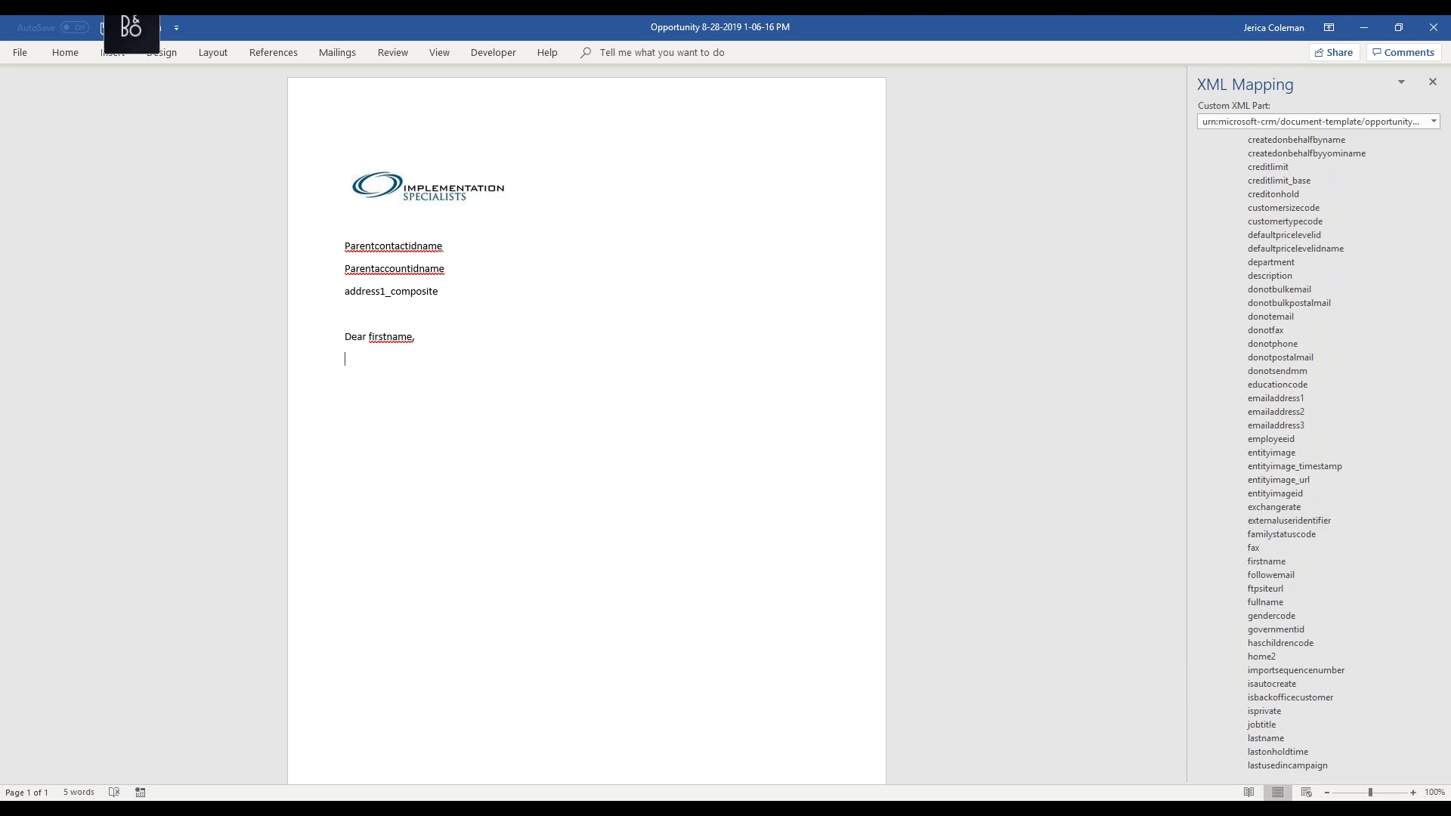
- Type the thank-you line and begin the welcome-kit sentence, correcting the 'aboe' typo
text(Thank you for your recent purchase with Implementation Specialists.)
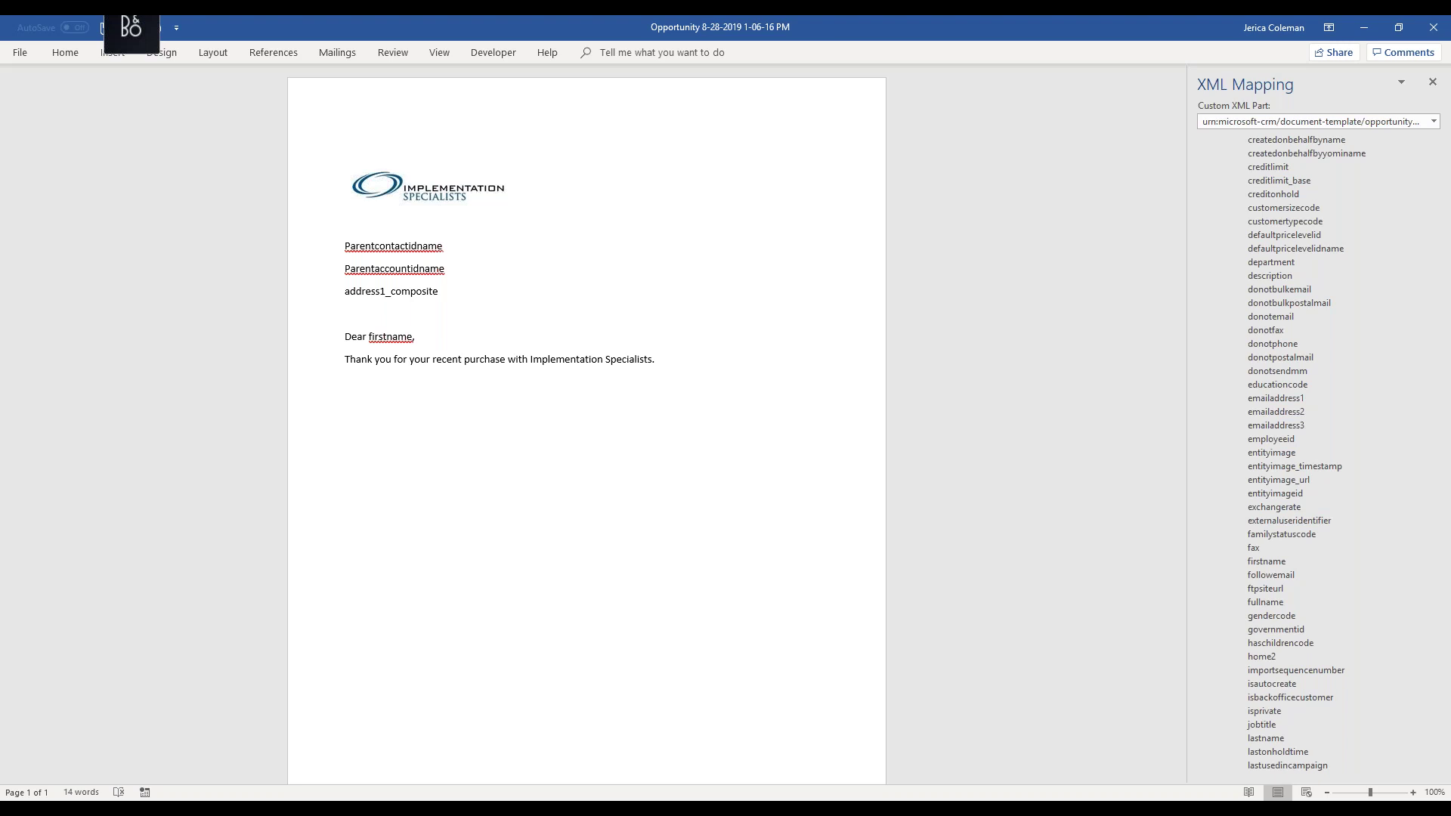
text(welcome kit will be mailed to the address listed aboe)
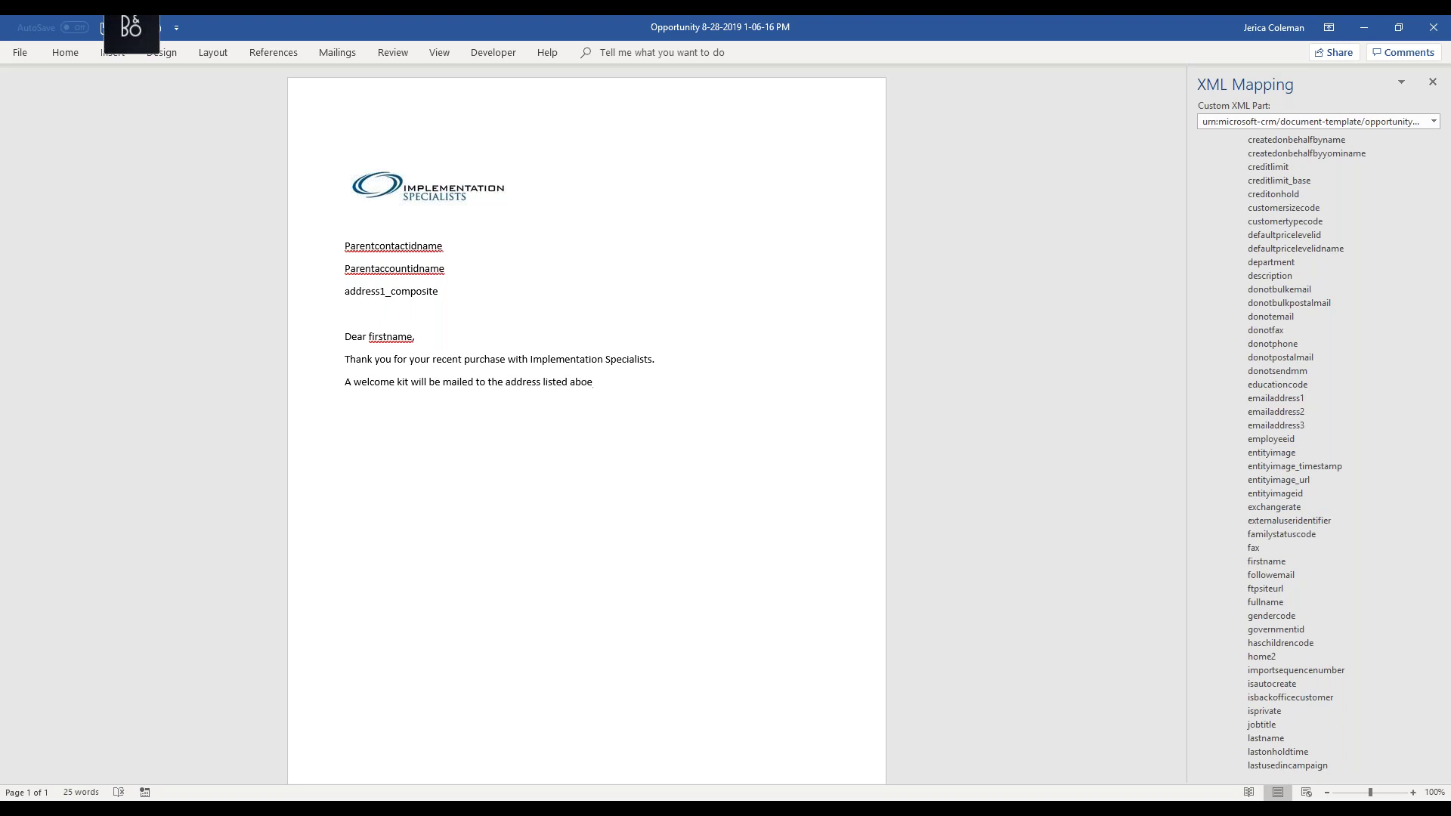
key(BackSpace)
text(ve that contains all necessary information to se)
- Add the 5-10 business days sentence and 'If you have any questions email me at'
text(ur online account)
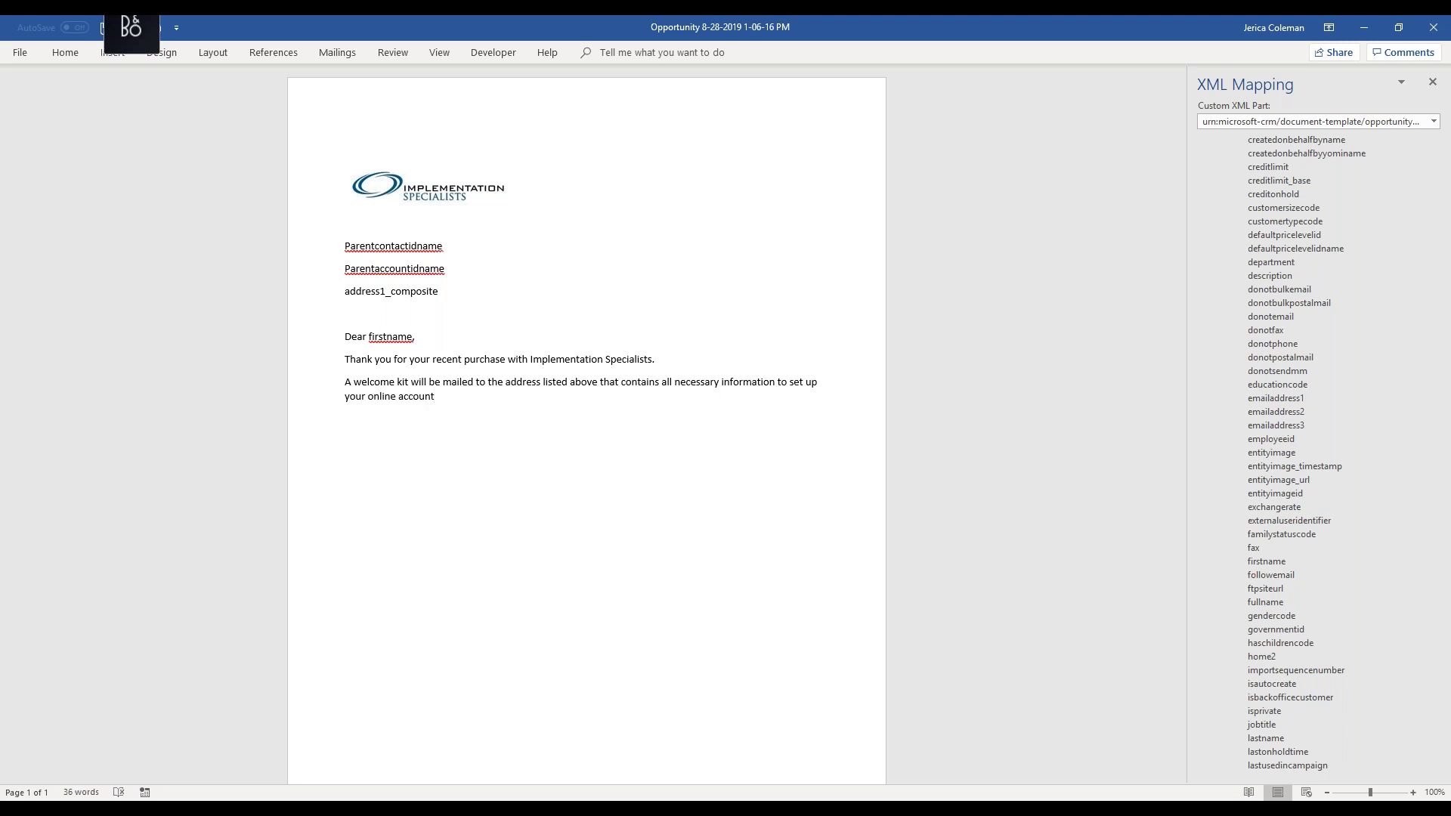
text(. You can expect to receive this within 5-10)
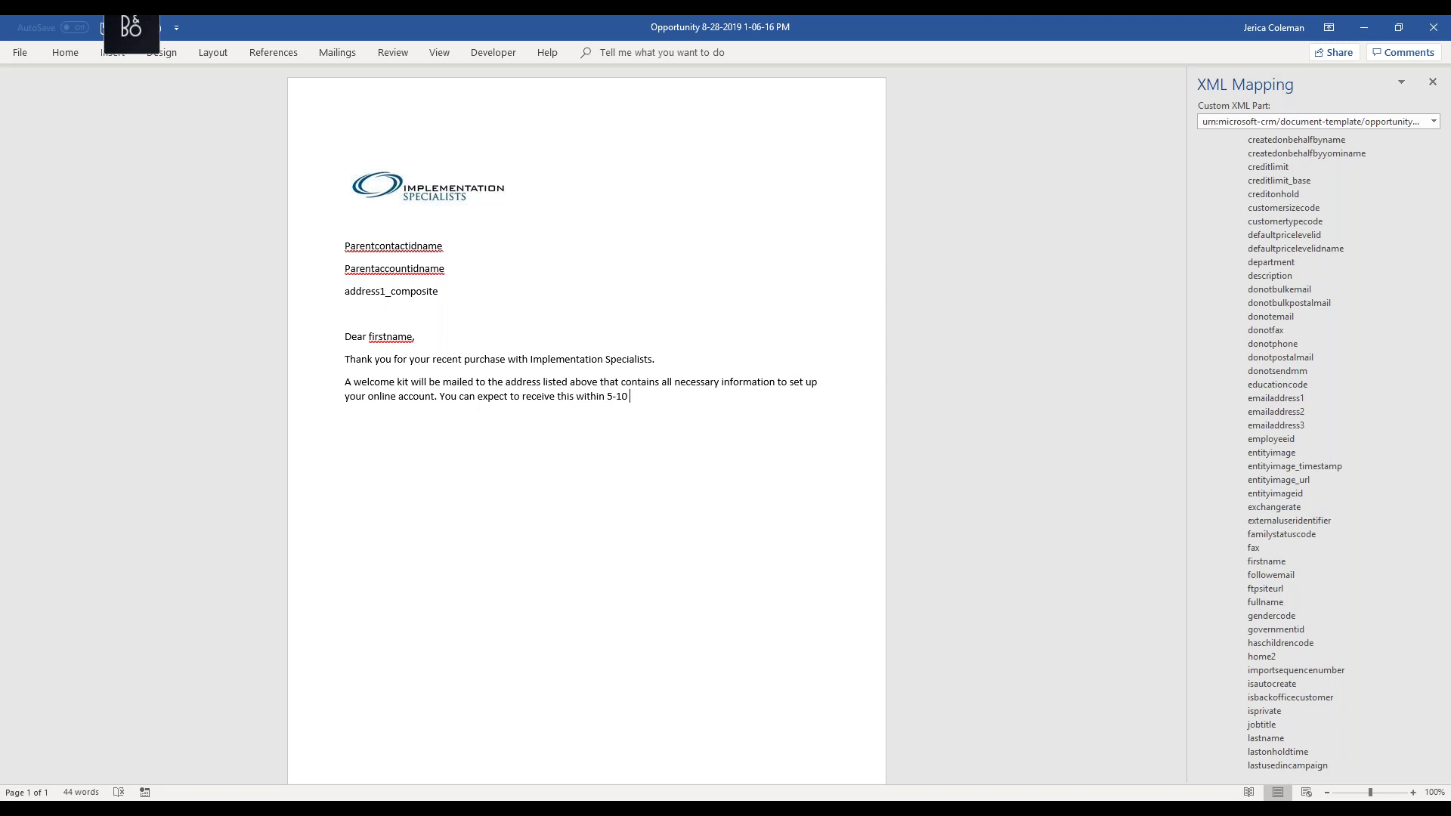
text(business days. If you)
text(have any question you)
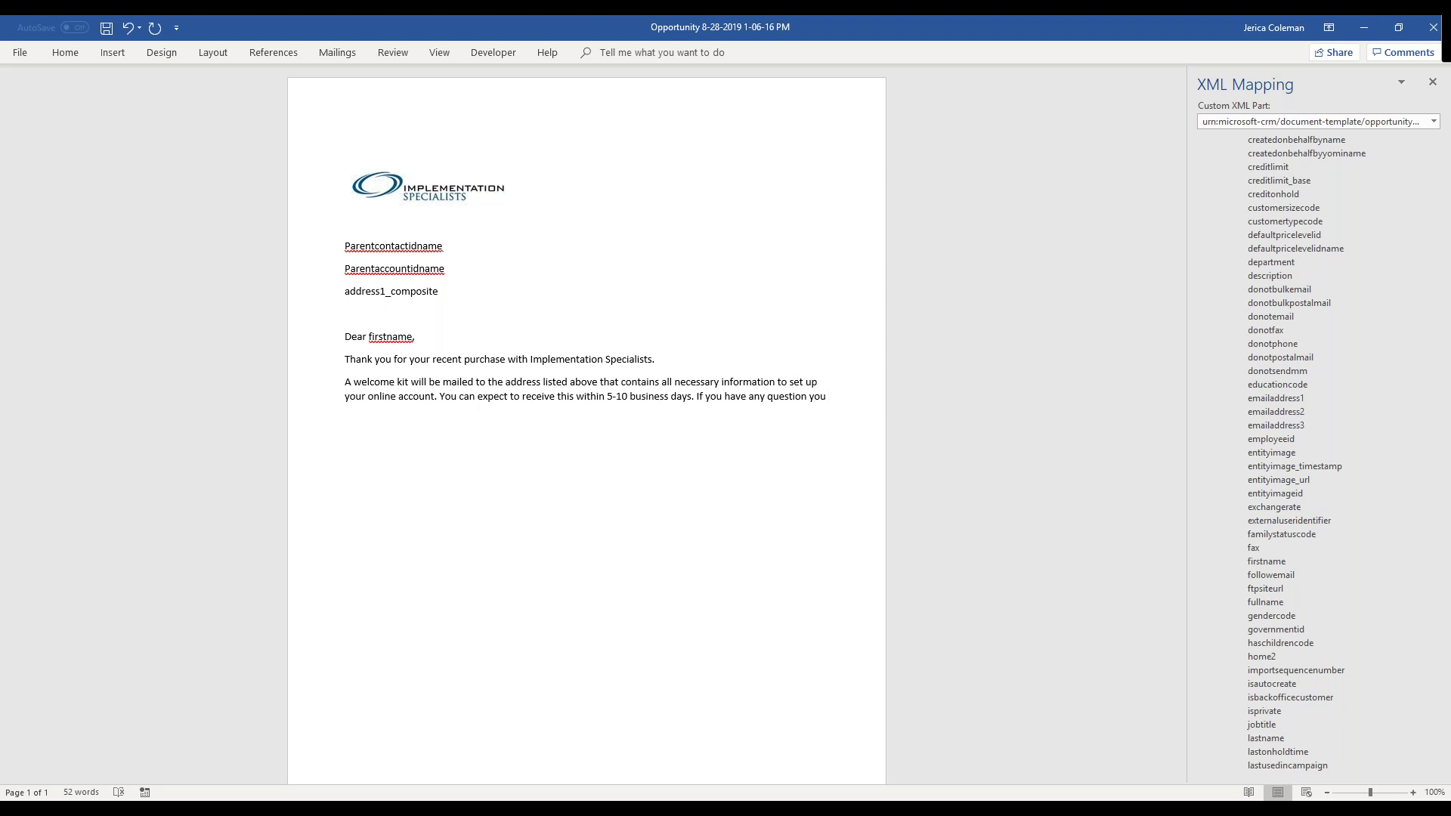
key(BackSpace)
key(BackSpace)
key(BackSpace)
key(BackSpace)
key(BackSpace)
text(s email me at)
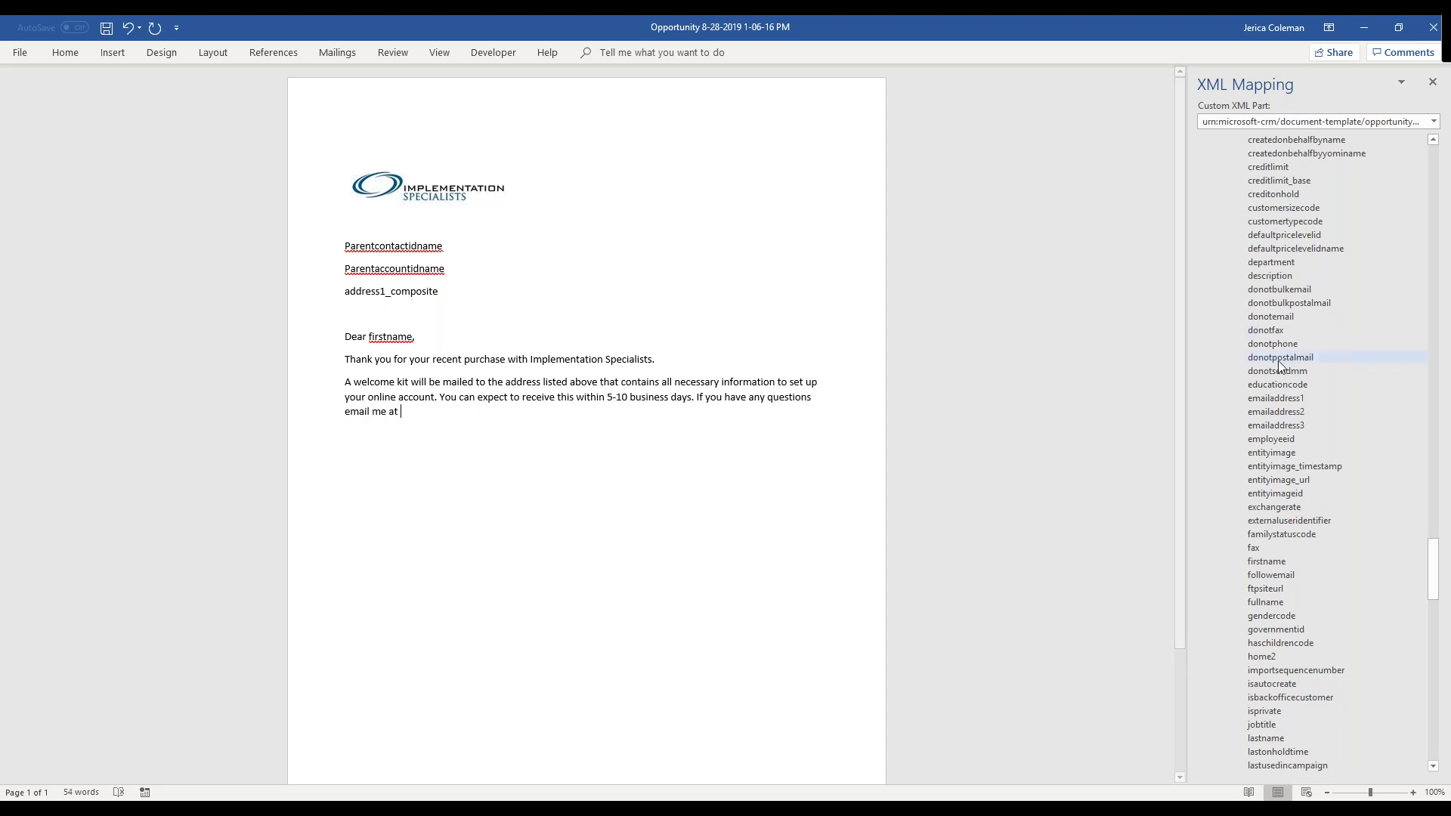
- Insert the owning user's internalemailaddress as a plain text field after 'email me at'
scroll(1278, 361, up, 3)
scroll(1277, 361, up, 15)
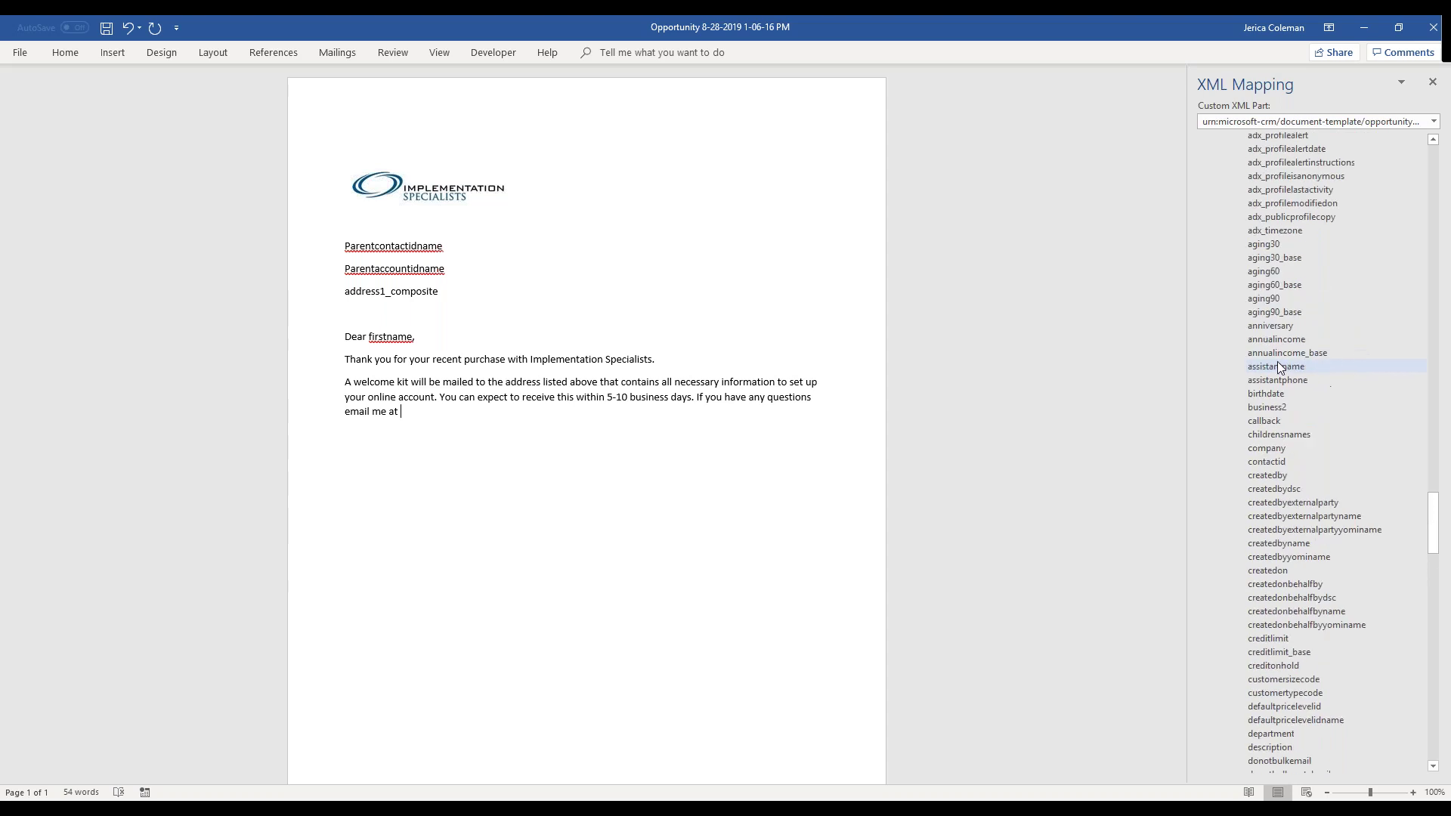
scroll(1277, 361, up, 20)
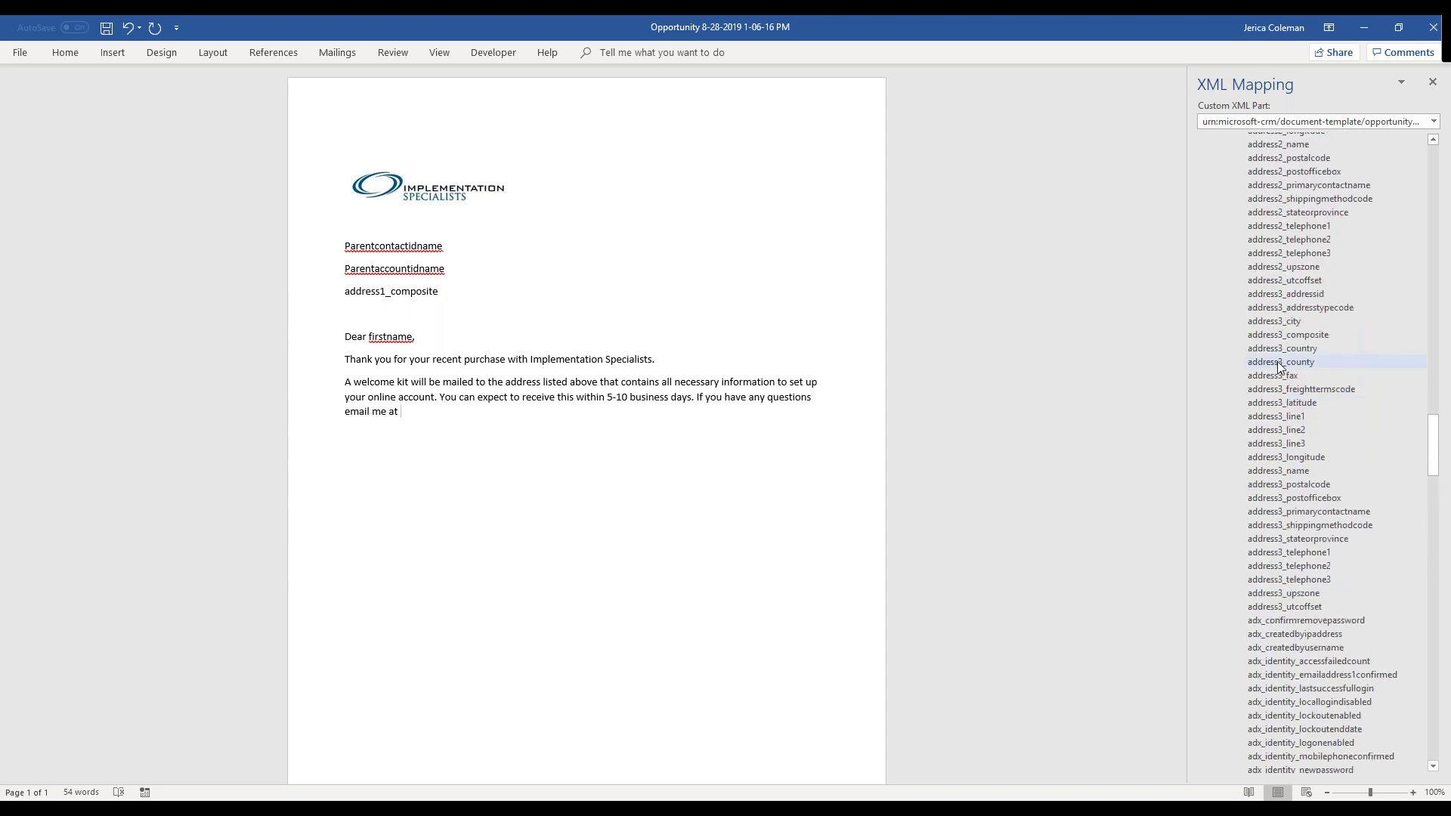
scroll(1278, 361, up, 4)
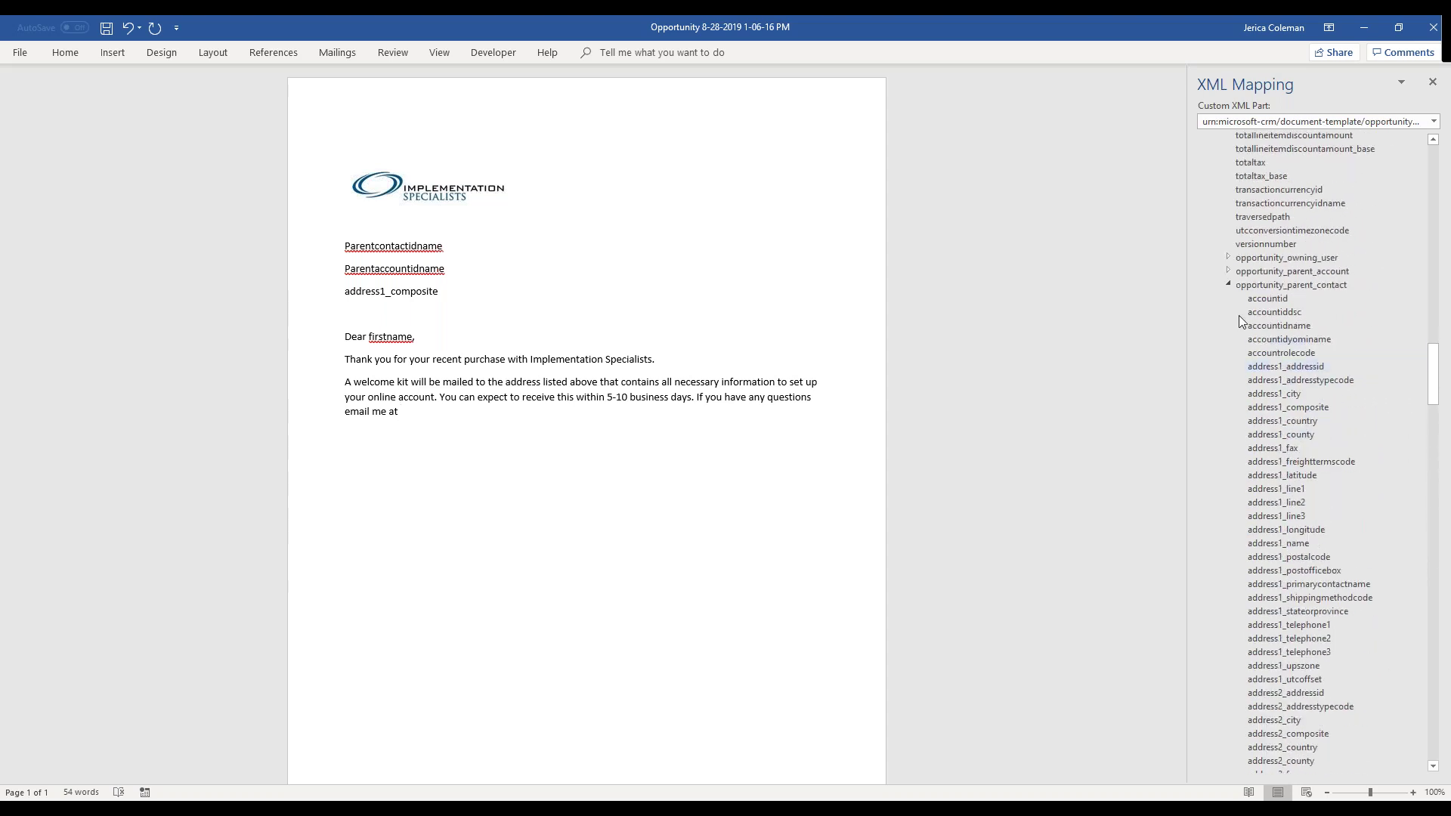
click(1229, 285)
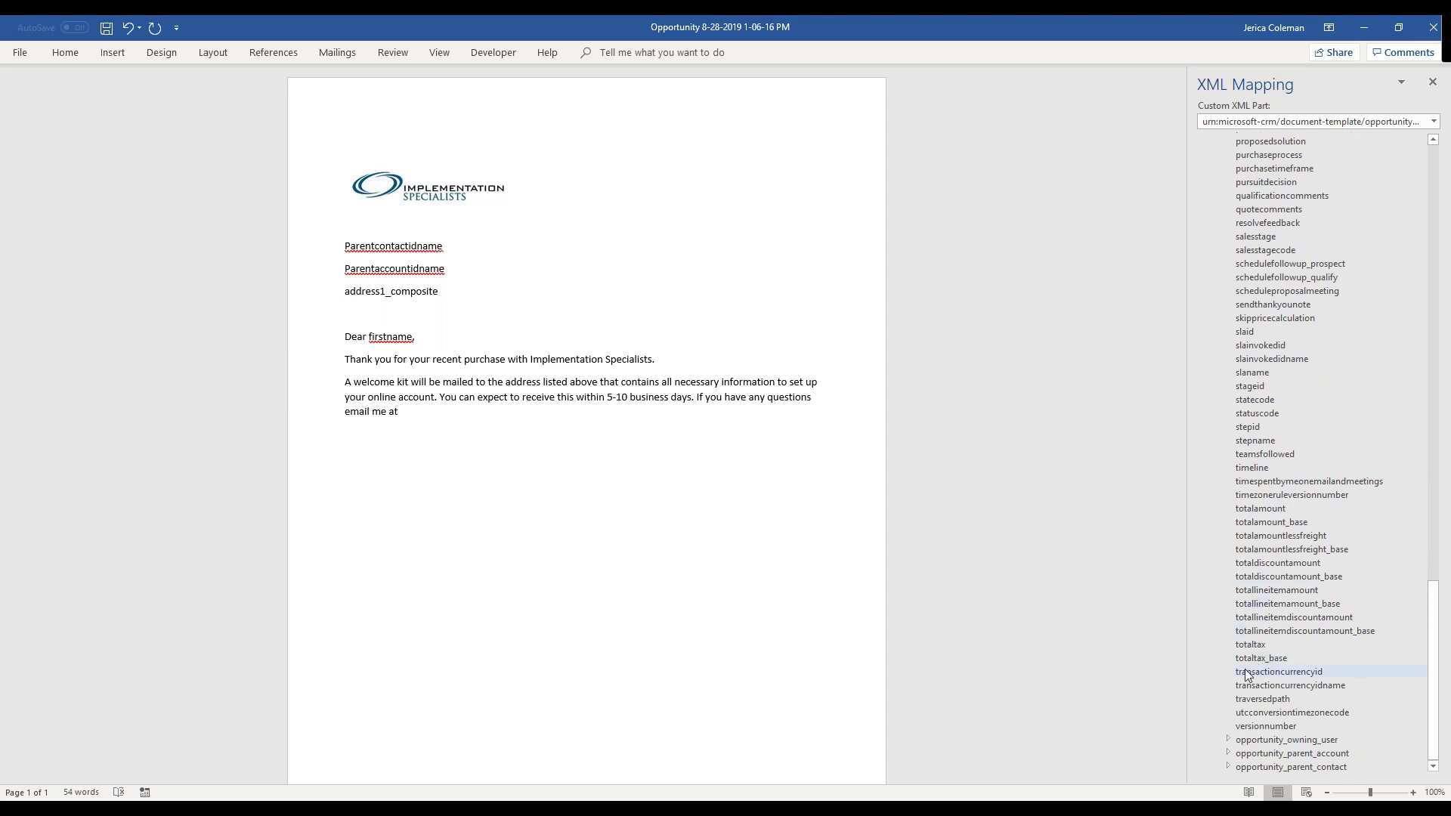
click(1228, 739)
scroll(1340, 615, down, 8)
scroll(1341, 615, down, 5)
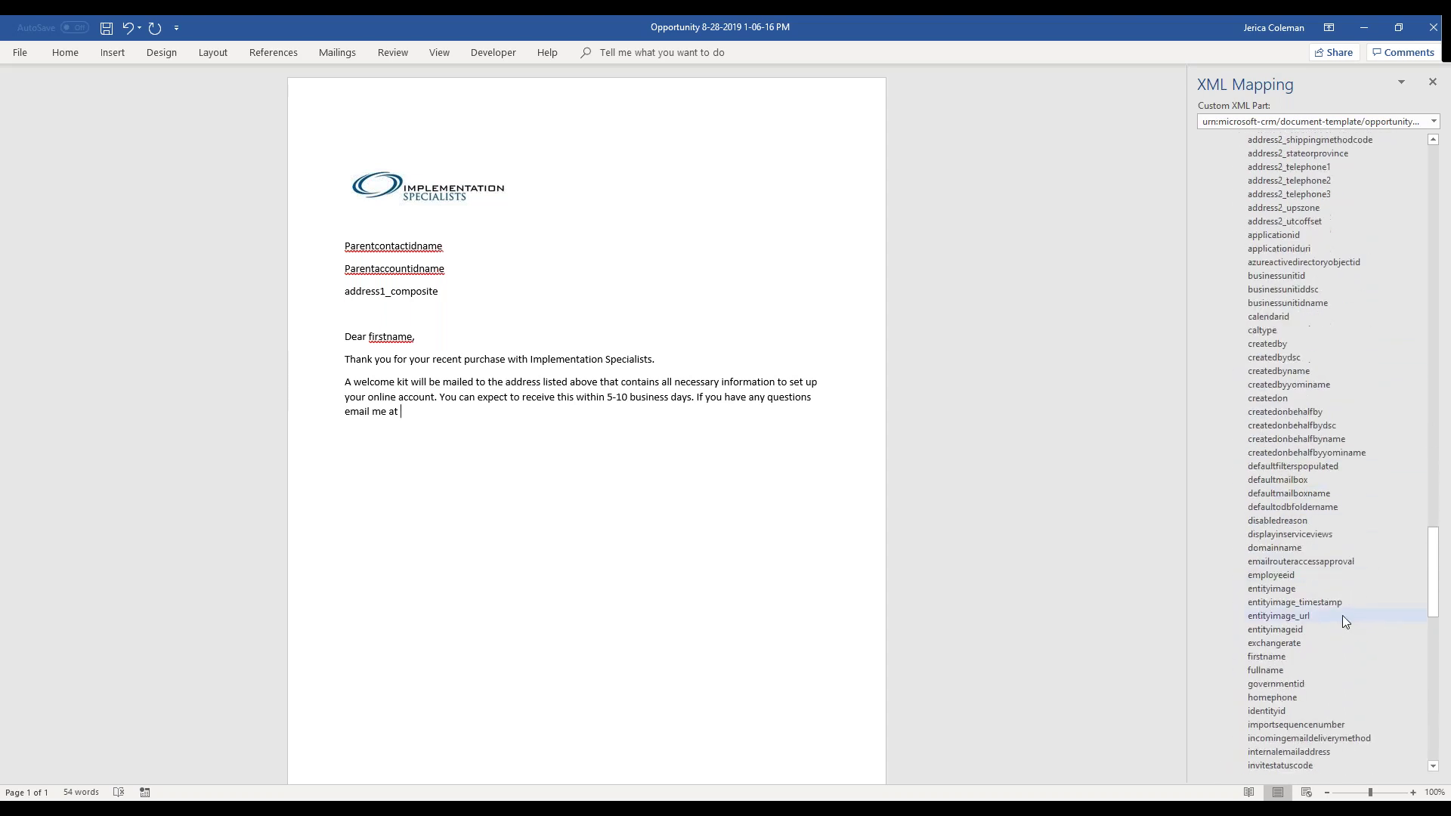
scroll(1342, 615, down, 4)
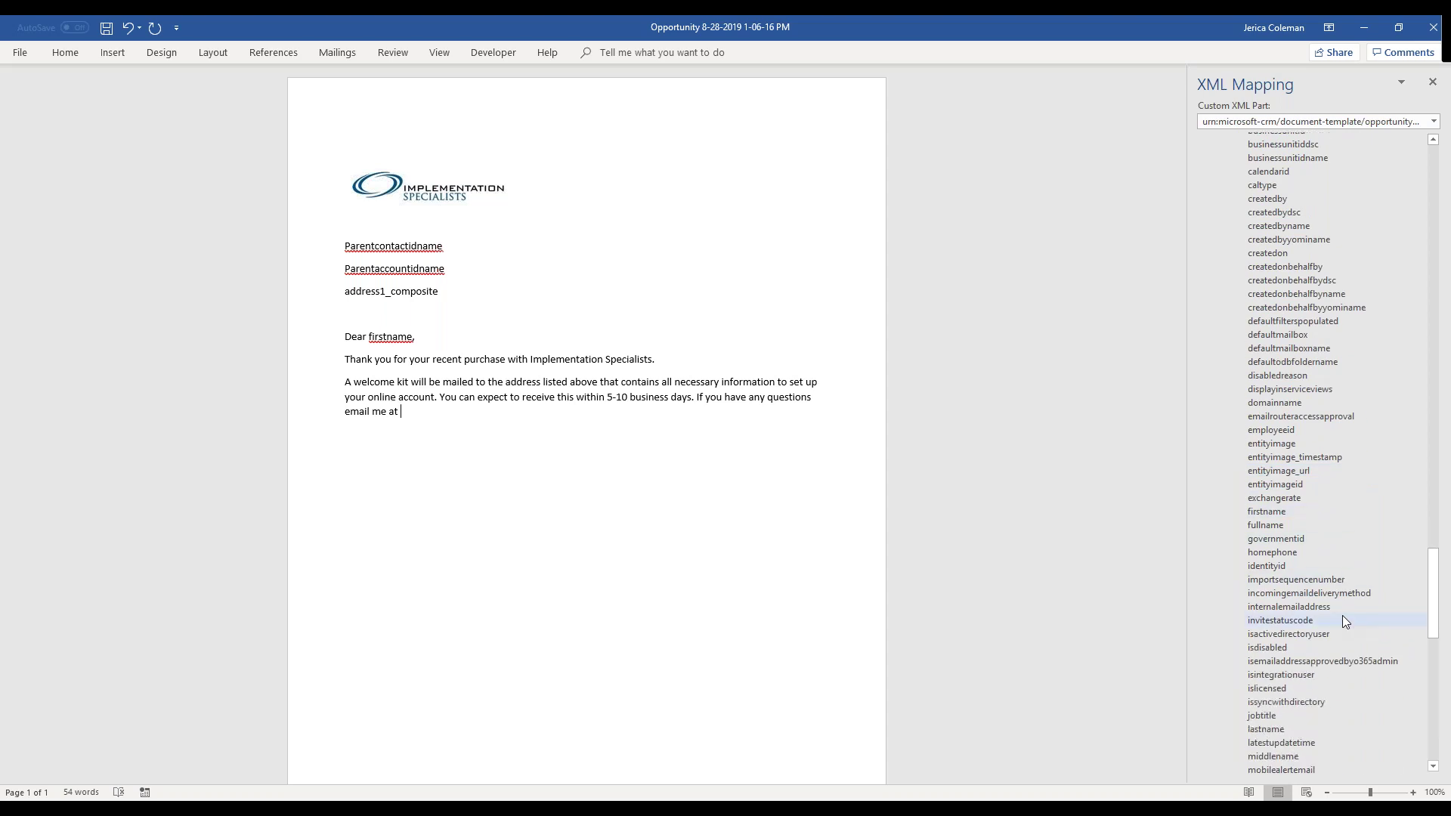
scroll(1342, 619, down, 3)
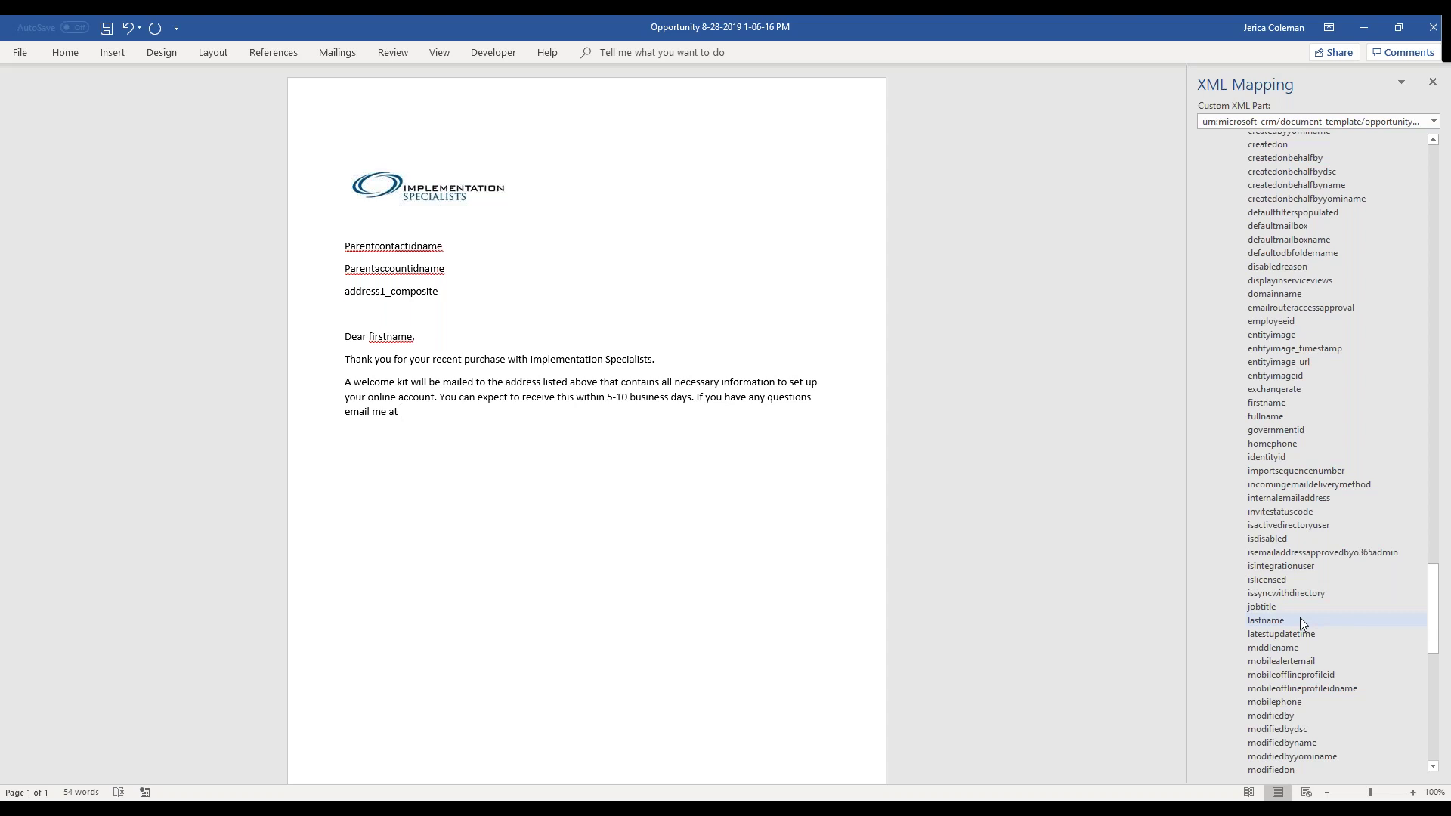
right_click(1299, 506)
mouse_move(1257, 512)
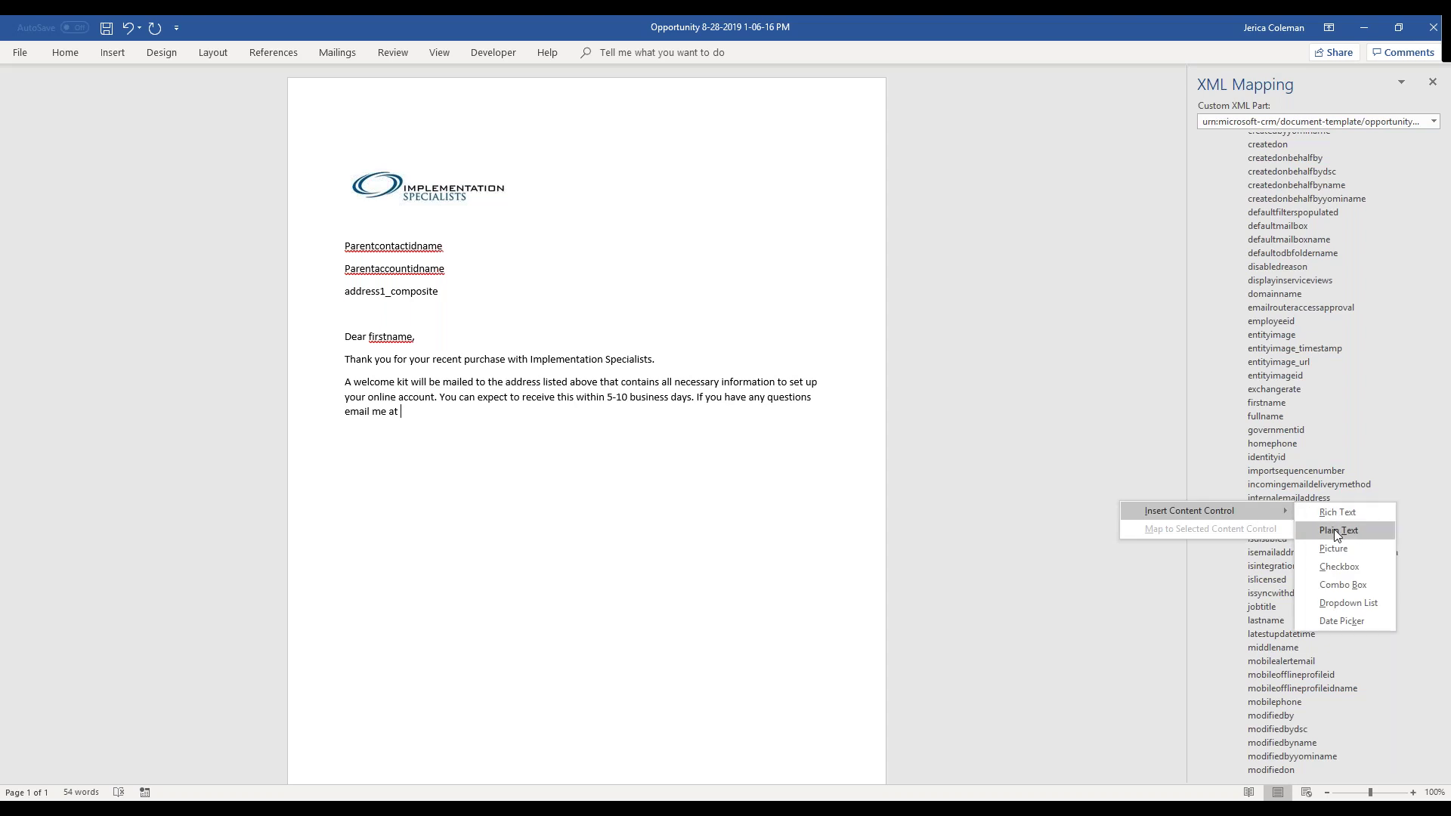
click(1336, 529)
- Add 'or call me at' with a contact phone number, then the closing 'Sincerely,'
click(556, 415)
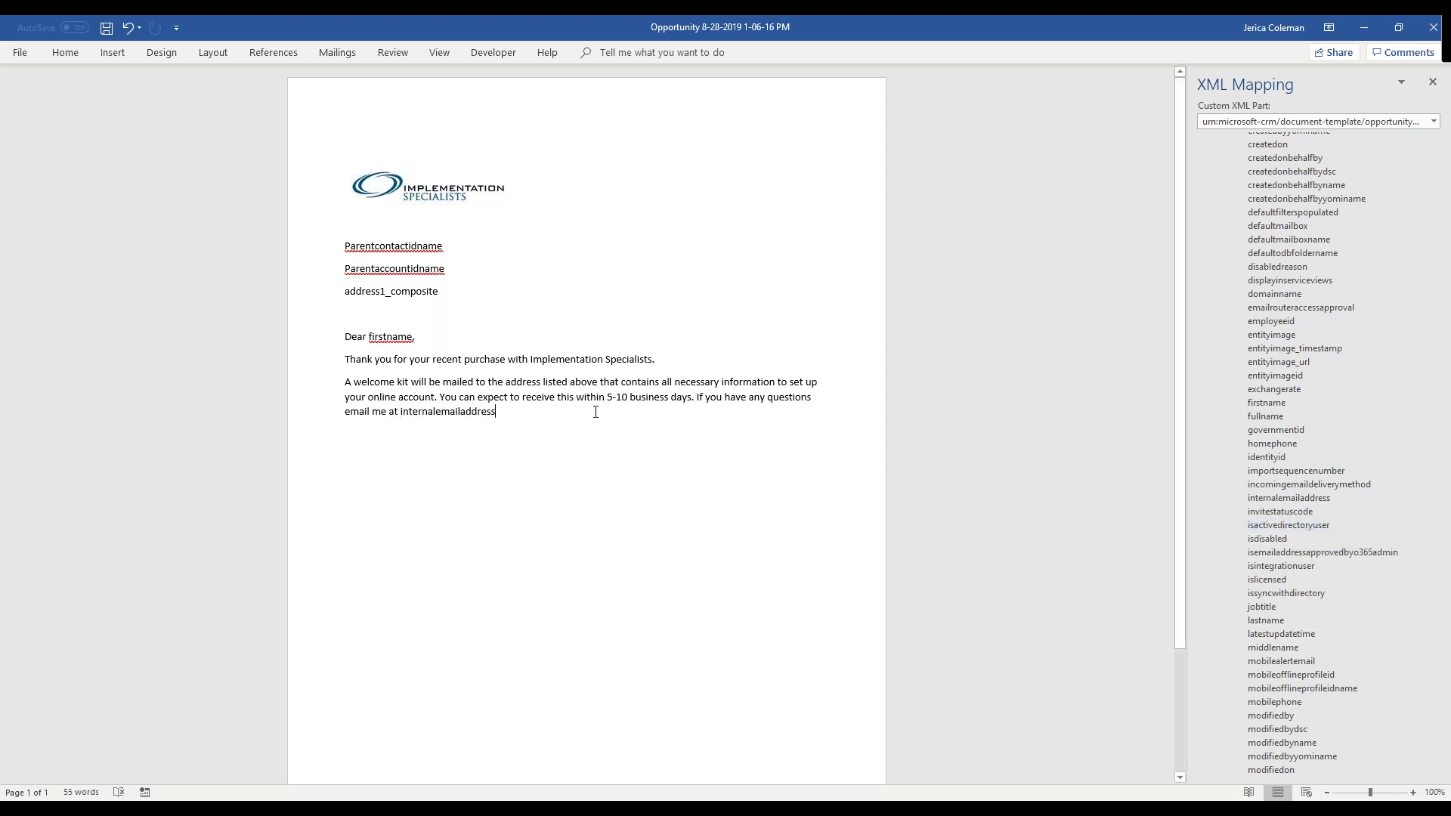
text(or call me at )
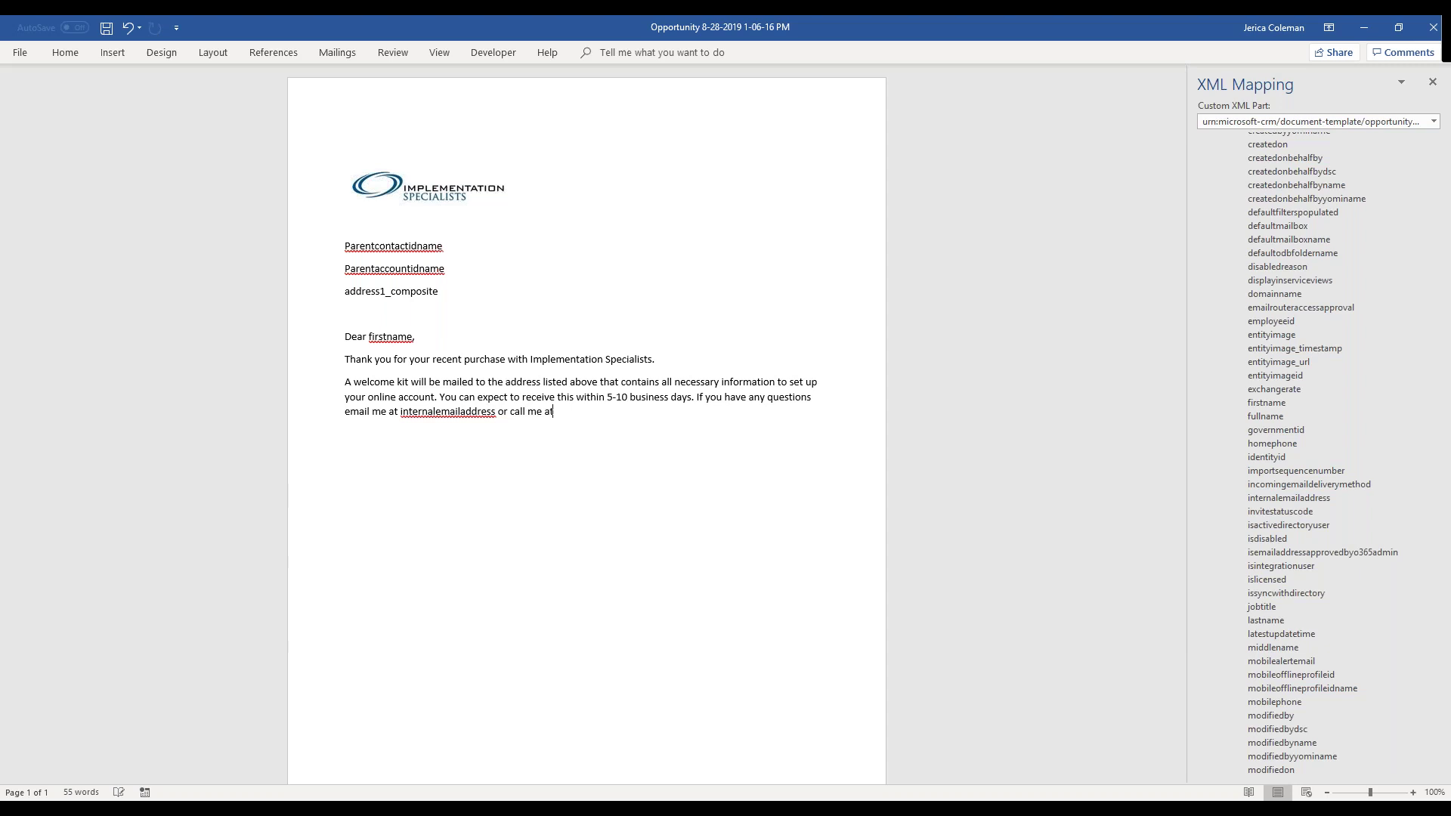
text(Sincerely,)
scroll(1308, 360, up, 6)
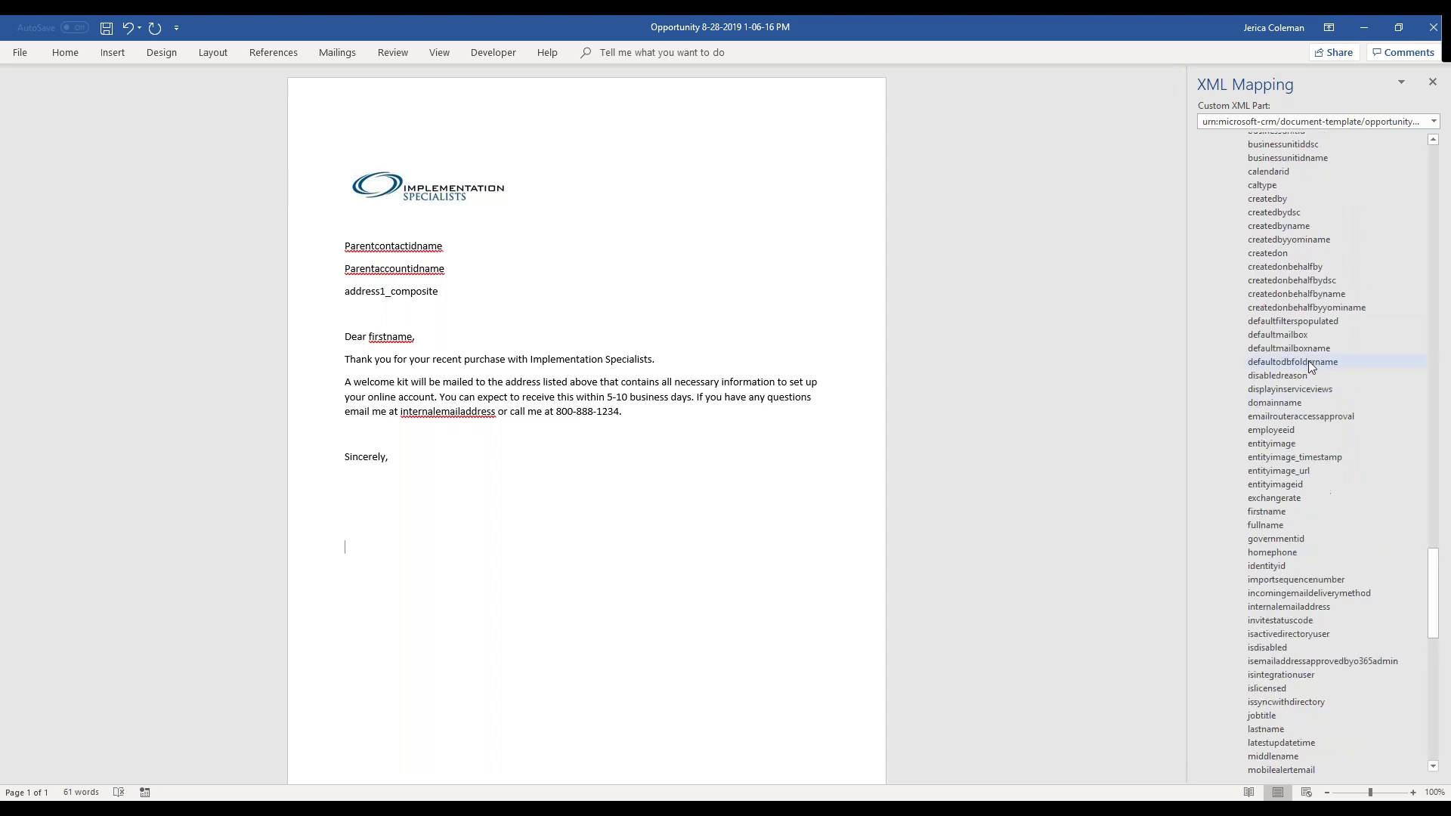
scroll(1308, 361, up, 12)
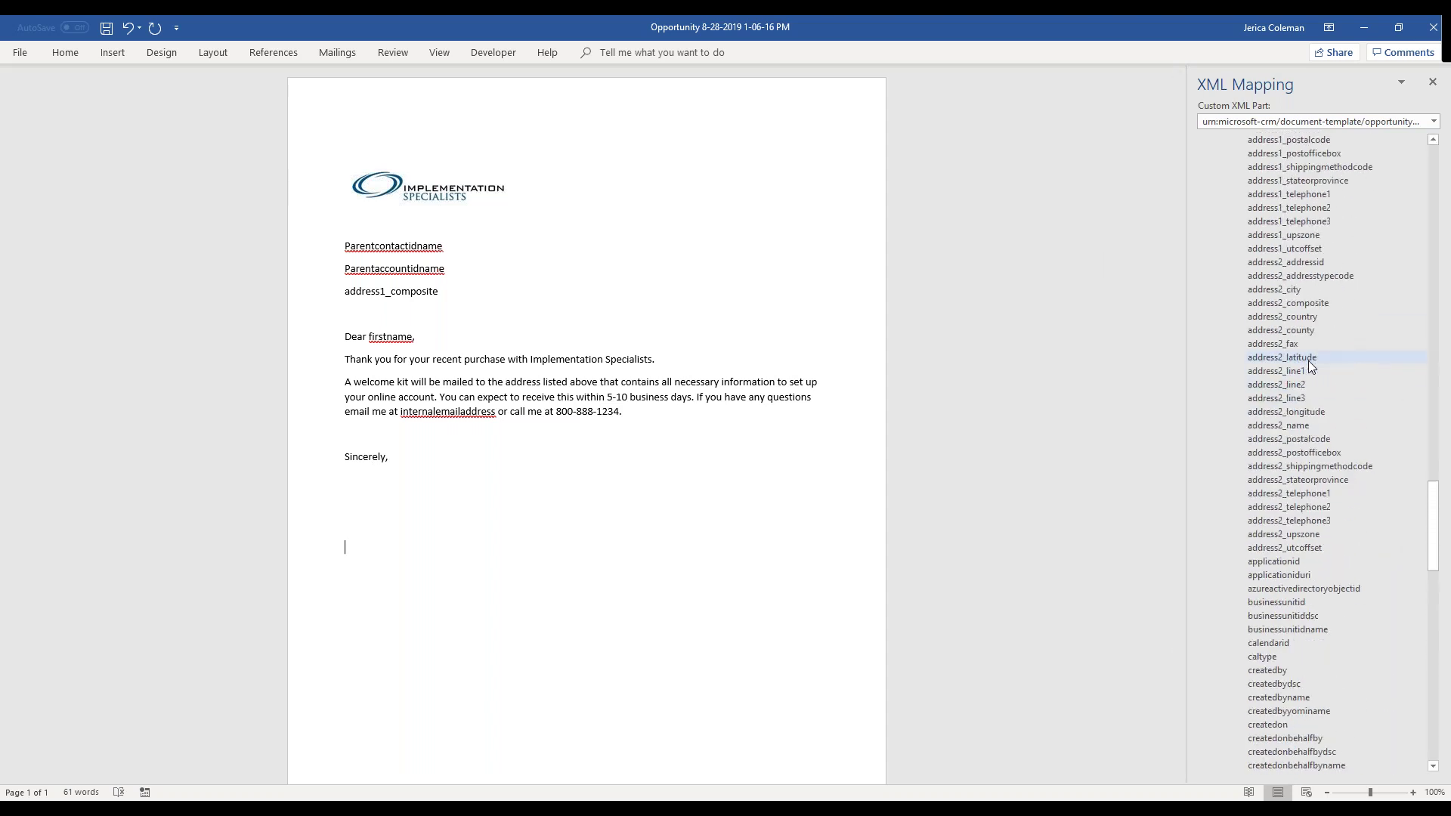
scroll(1308, 361, up, 4)
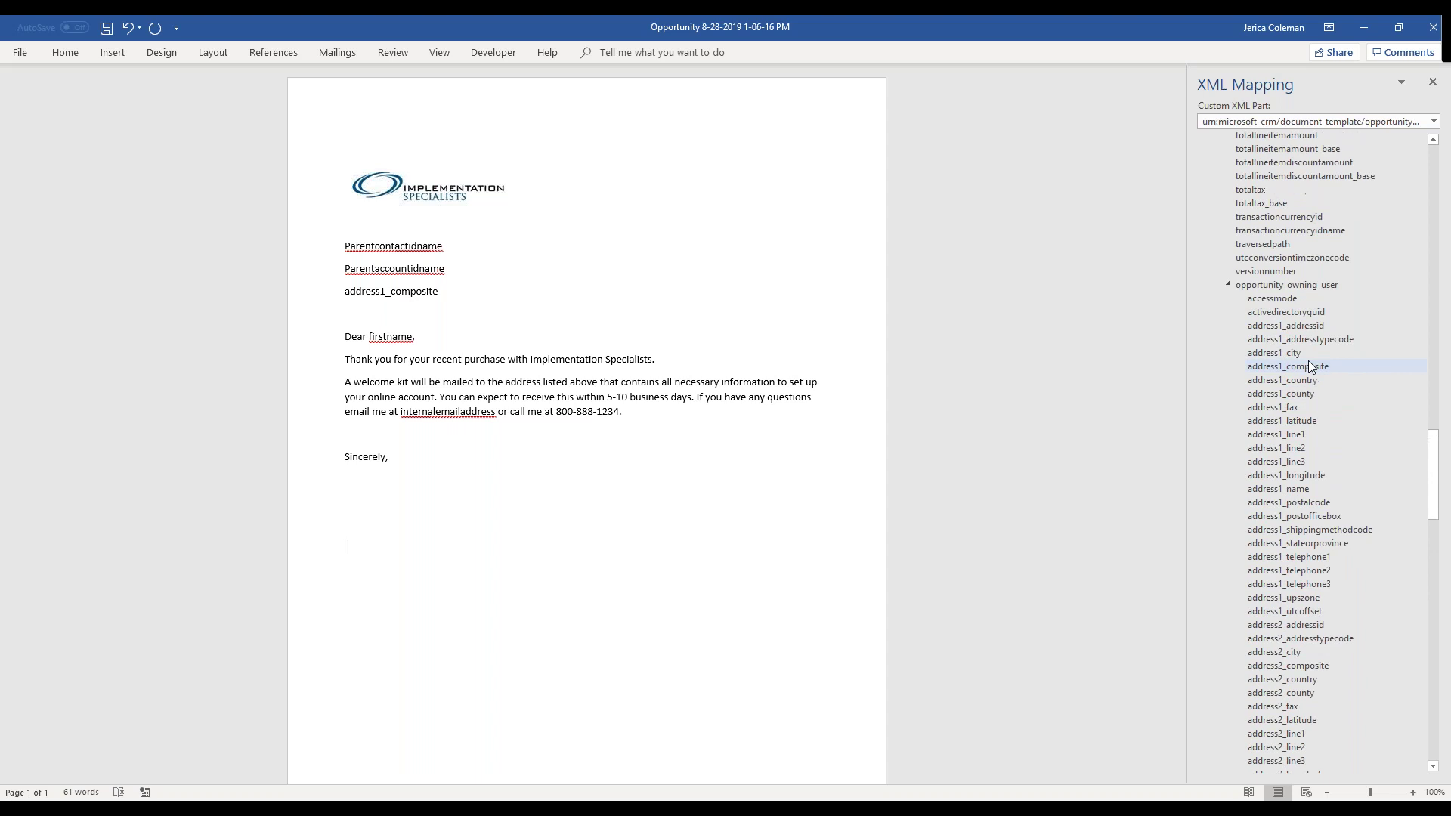
- Insert the owninguser field as a plain text signature line below 'Sincerely,'
click(1227, 284)
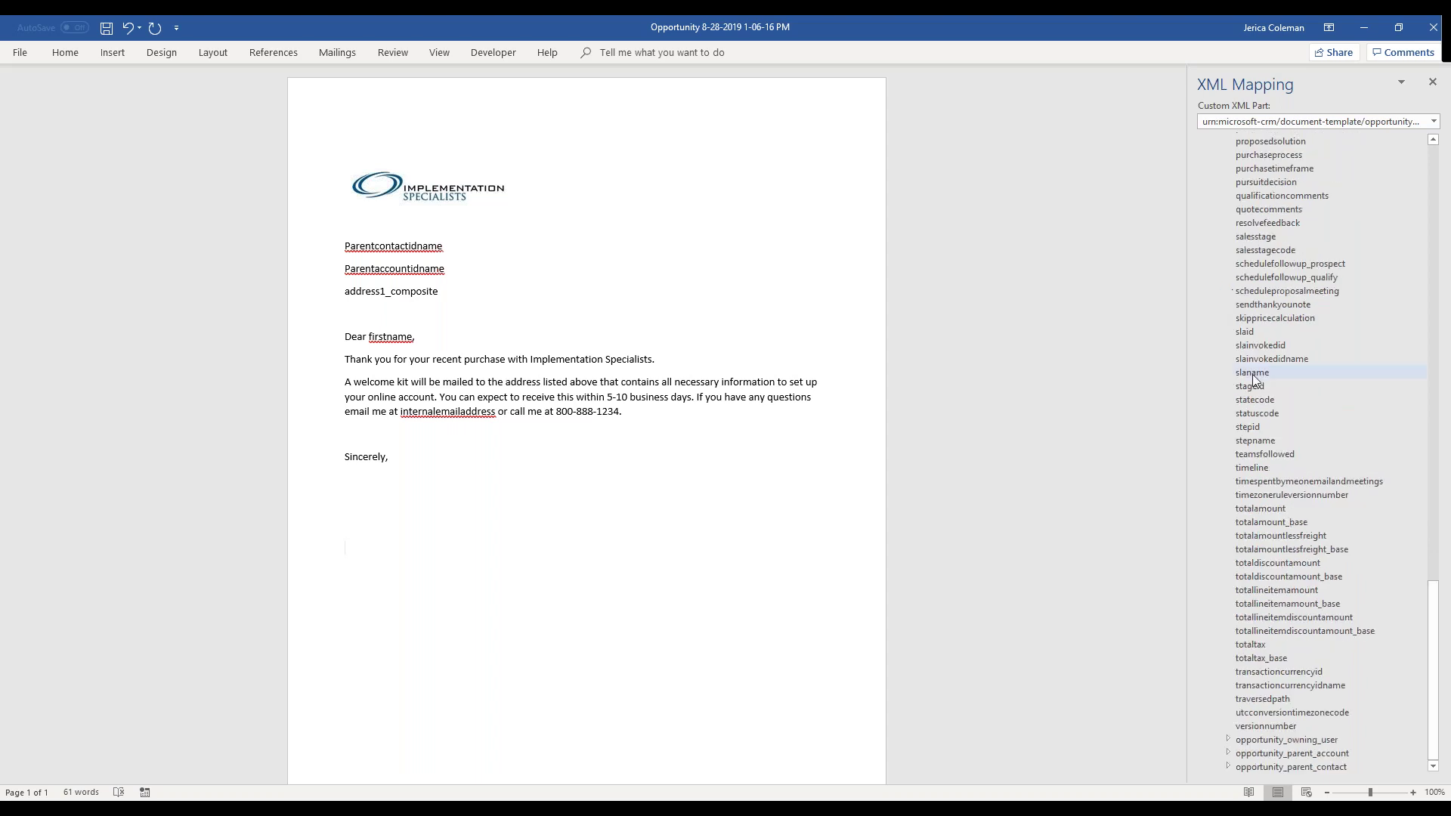
scroll(1253, 374, up, 7)
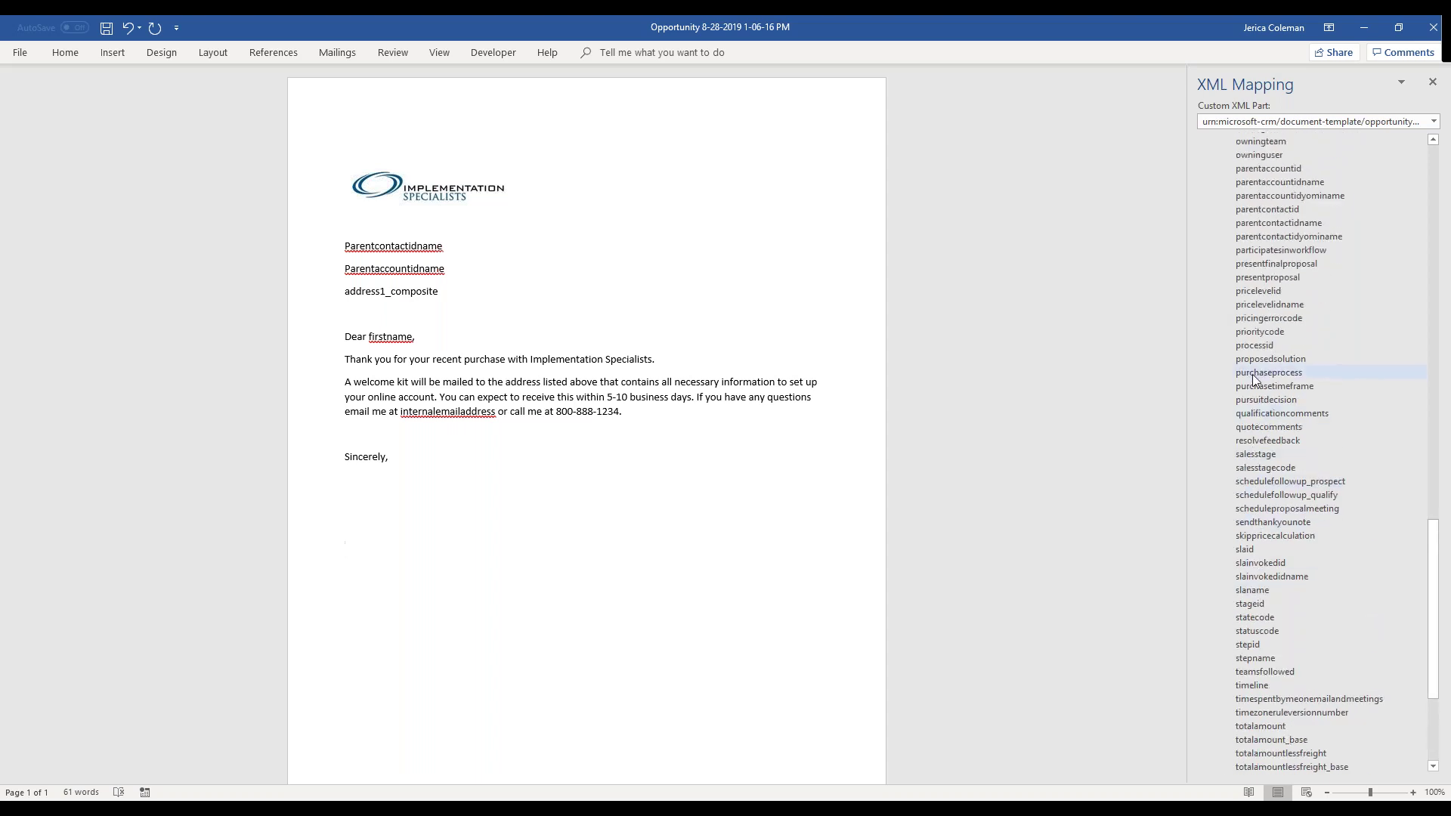
right_click(1255, 236)
mouse_move(1290, 244)
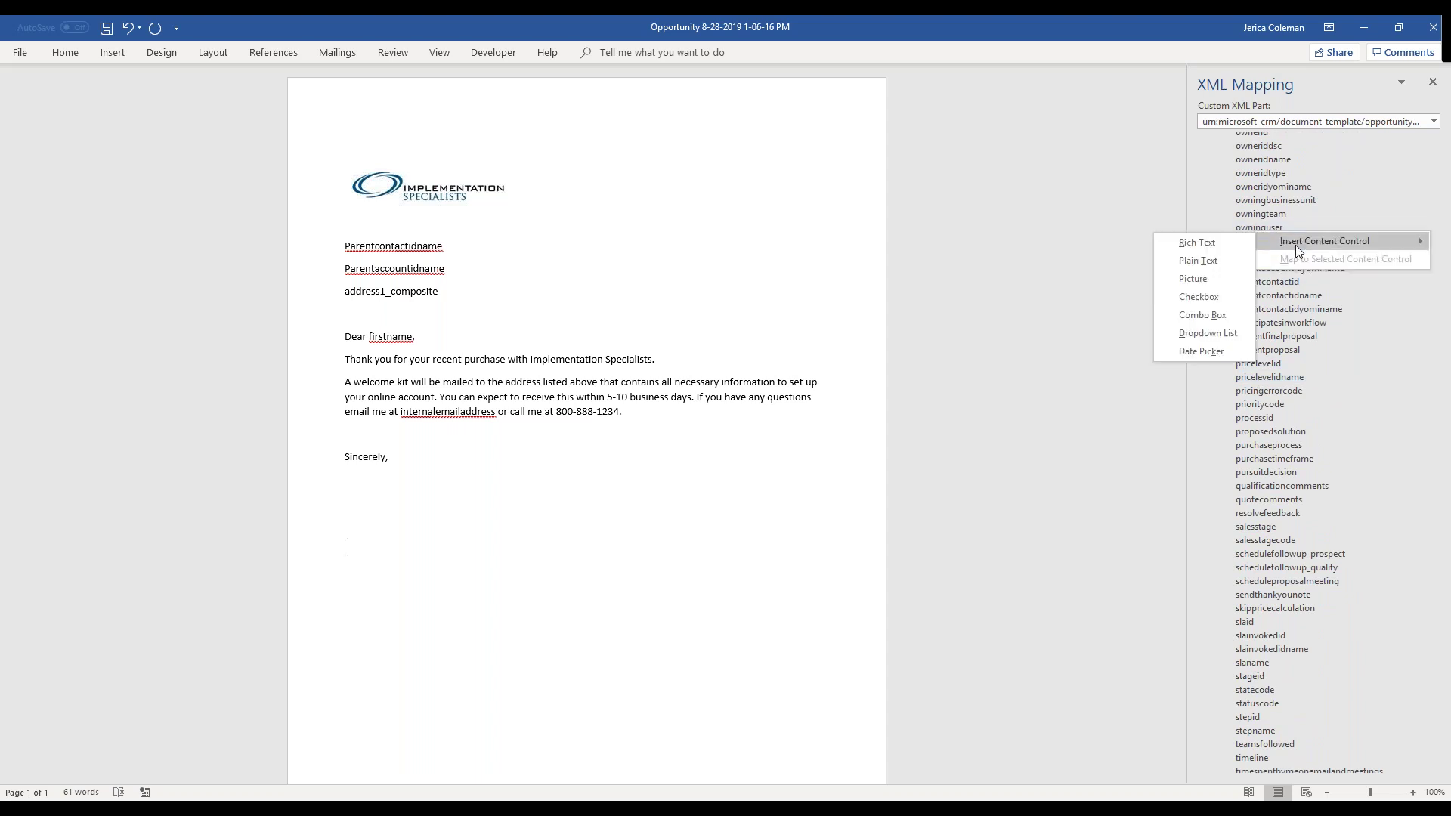
click(1221, 260)
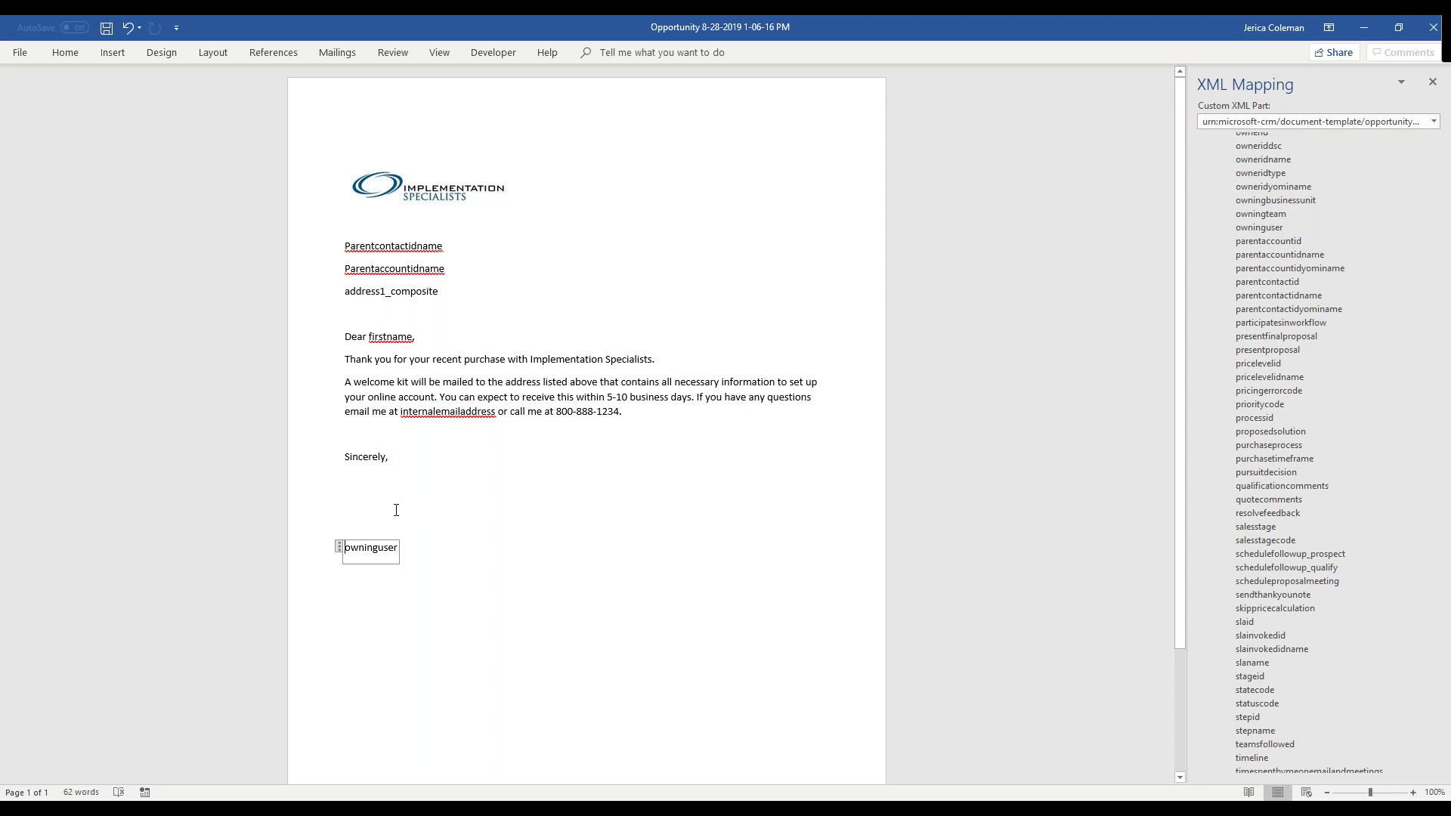
click(506, 453)
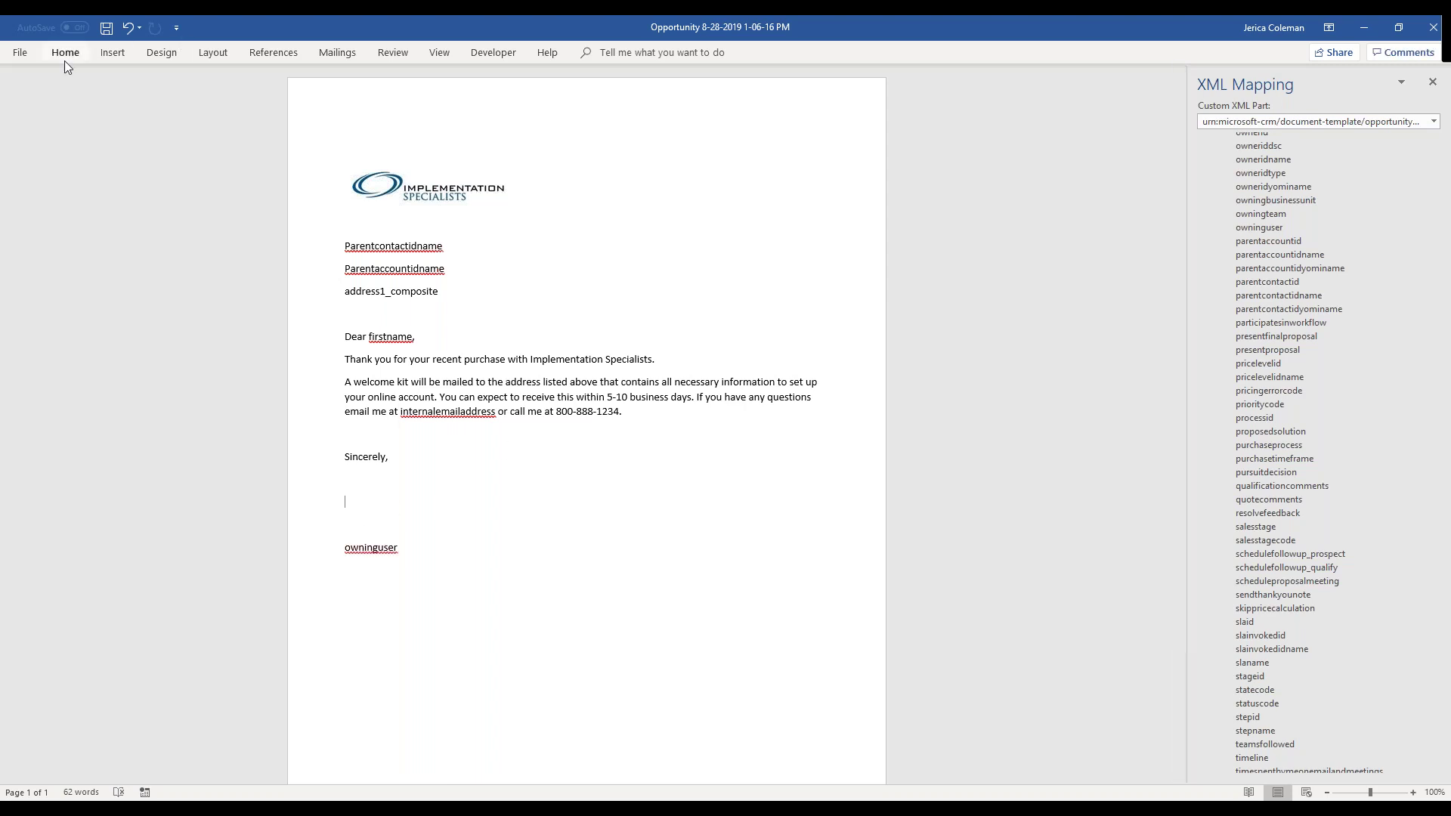
- Save the letter as a Word document in Downloads and return to the Chrome opportunity record
click(20, 53)
click(50, 253)
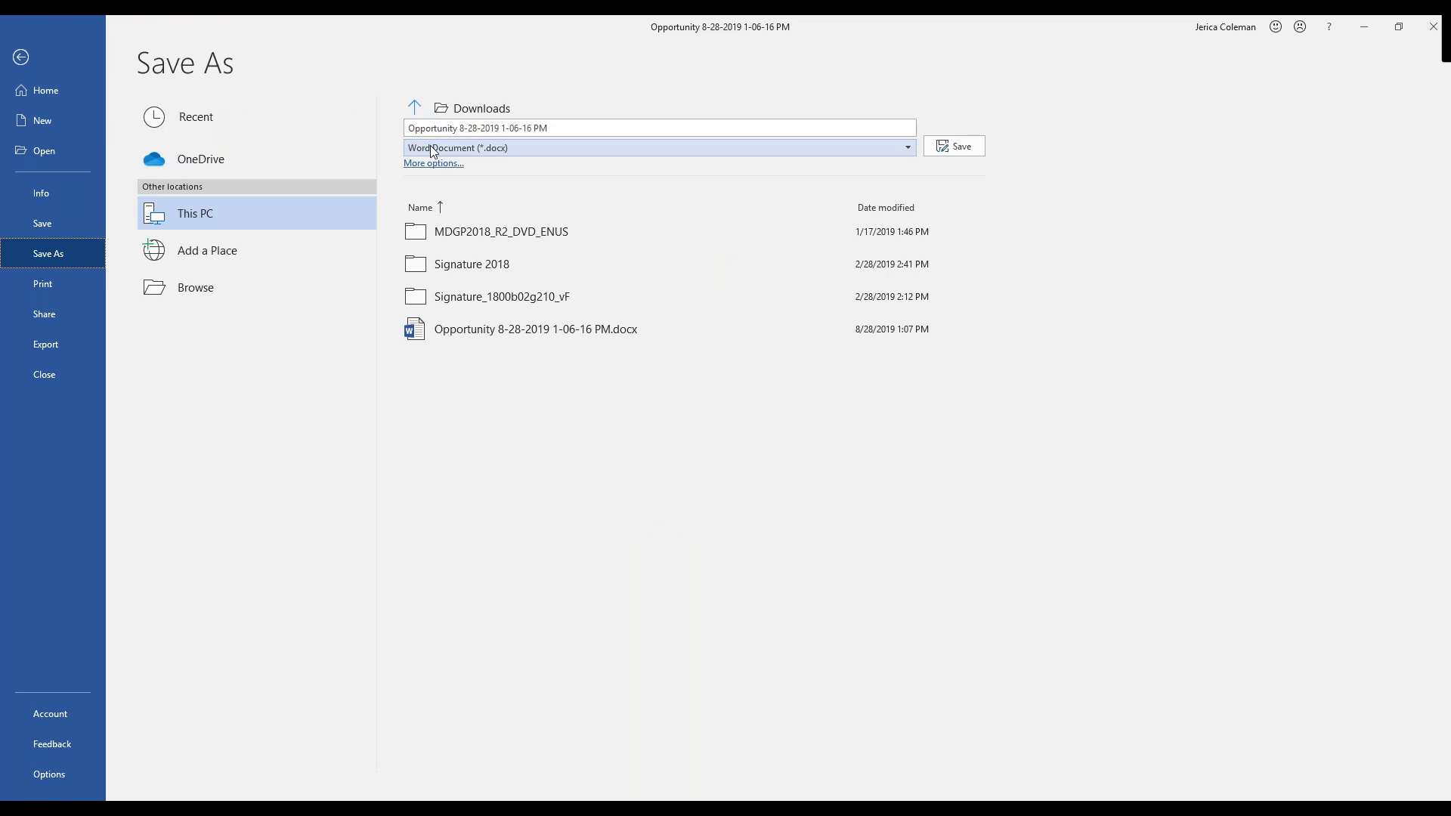
click(962, 148)
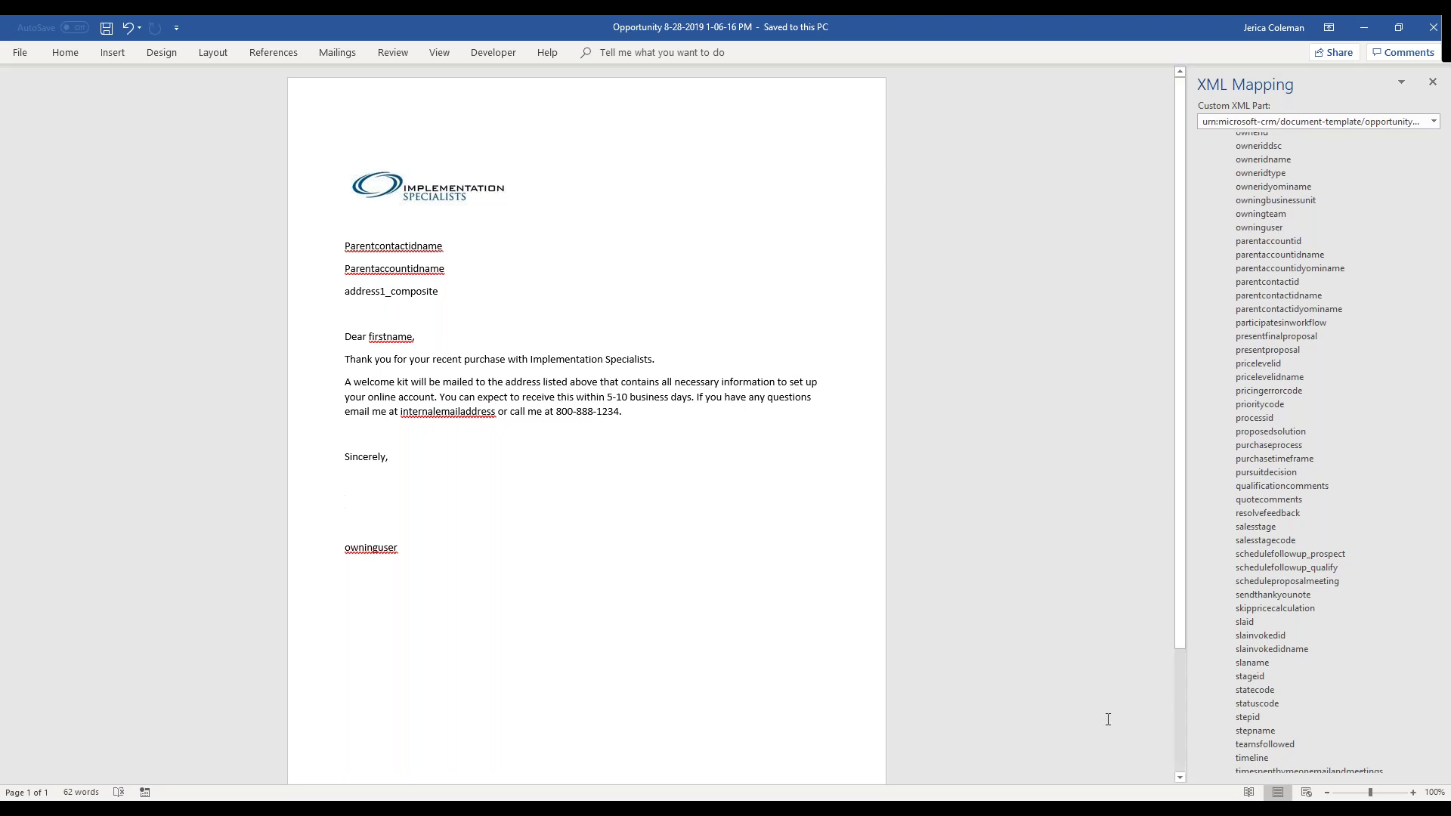
key(alt+Tab)
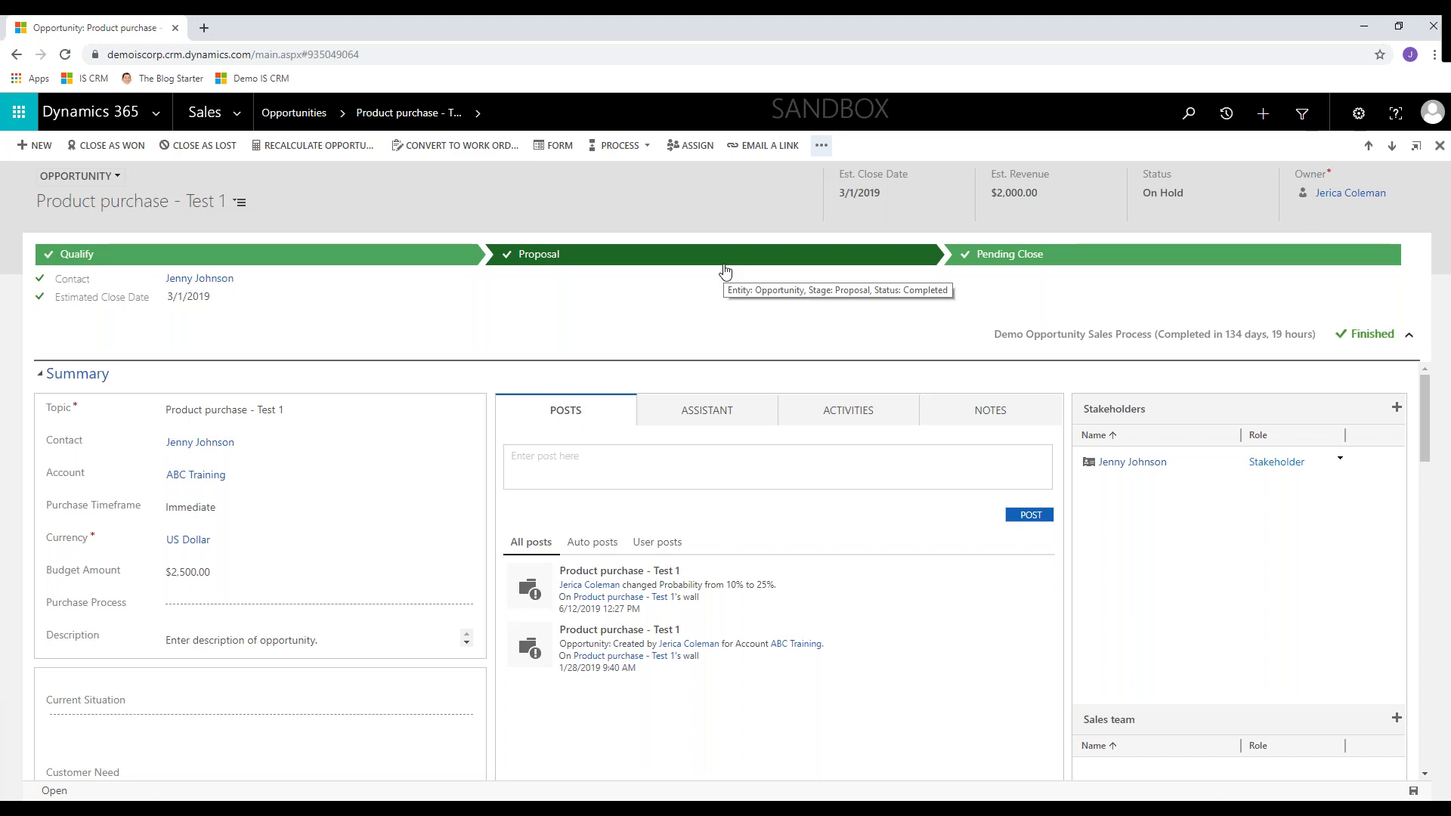
click(822, 146)
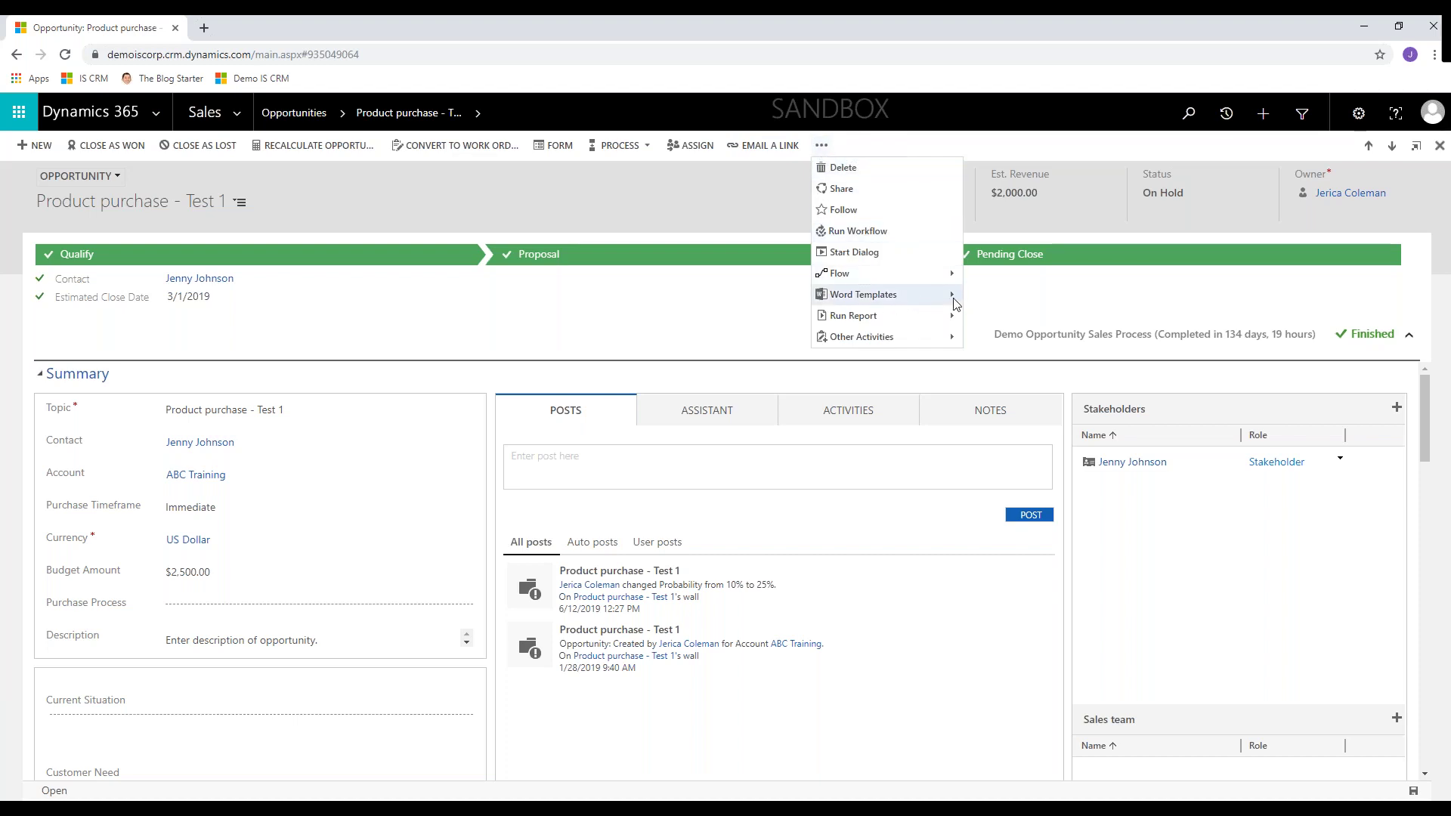
mouse_move(954, 302)
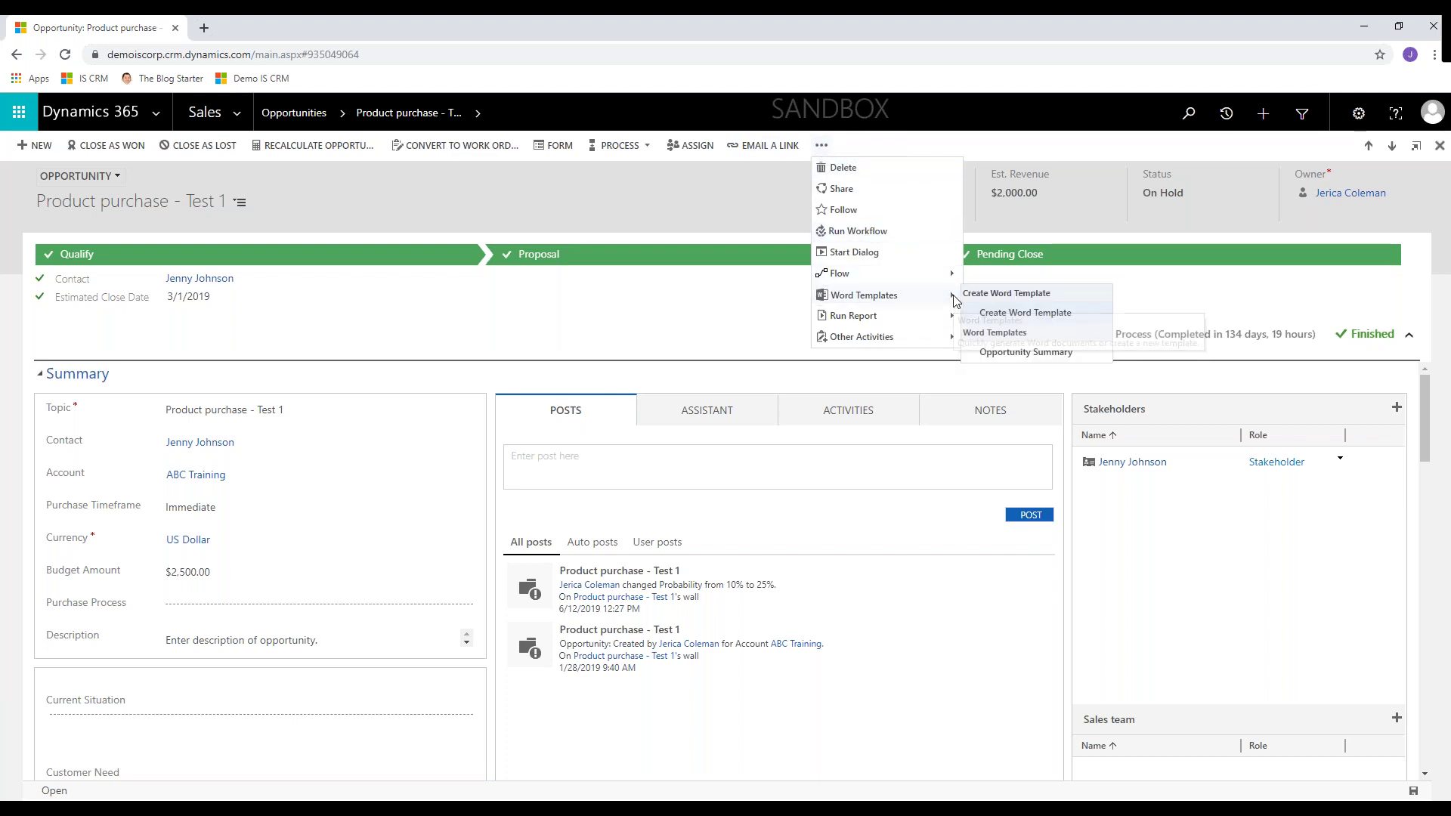
click(1006, 312)
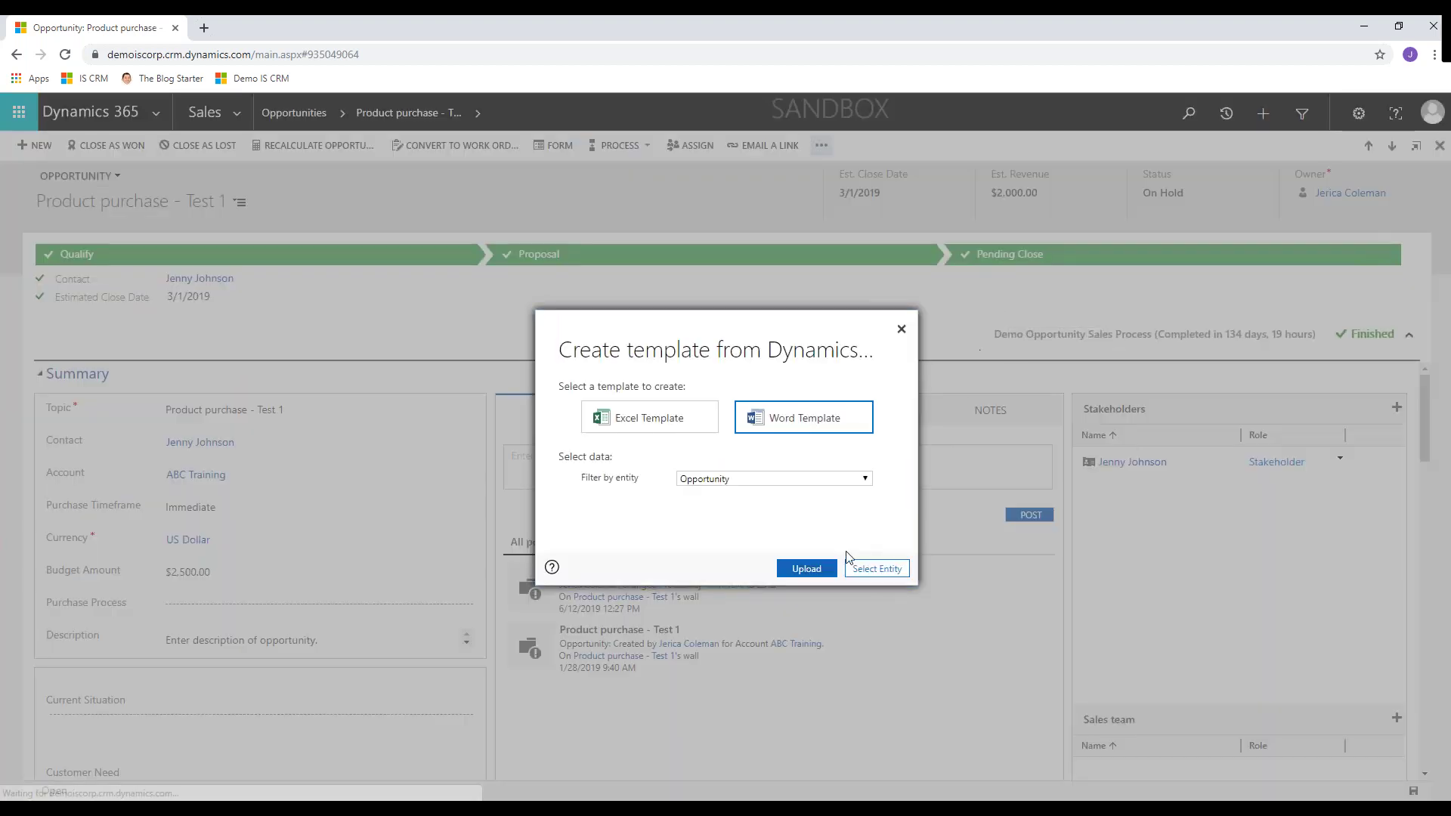
click(801, 573)
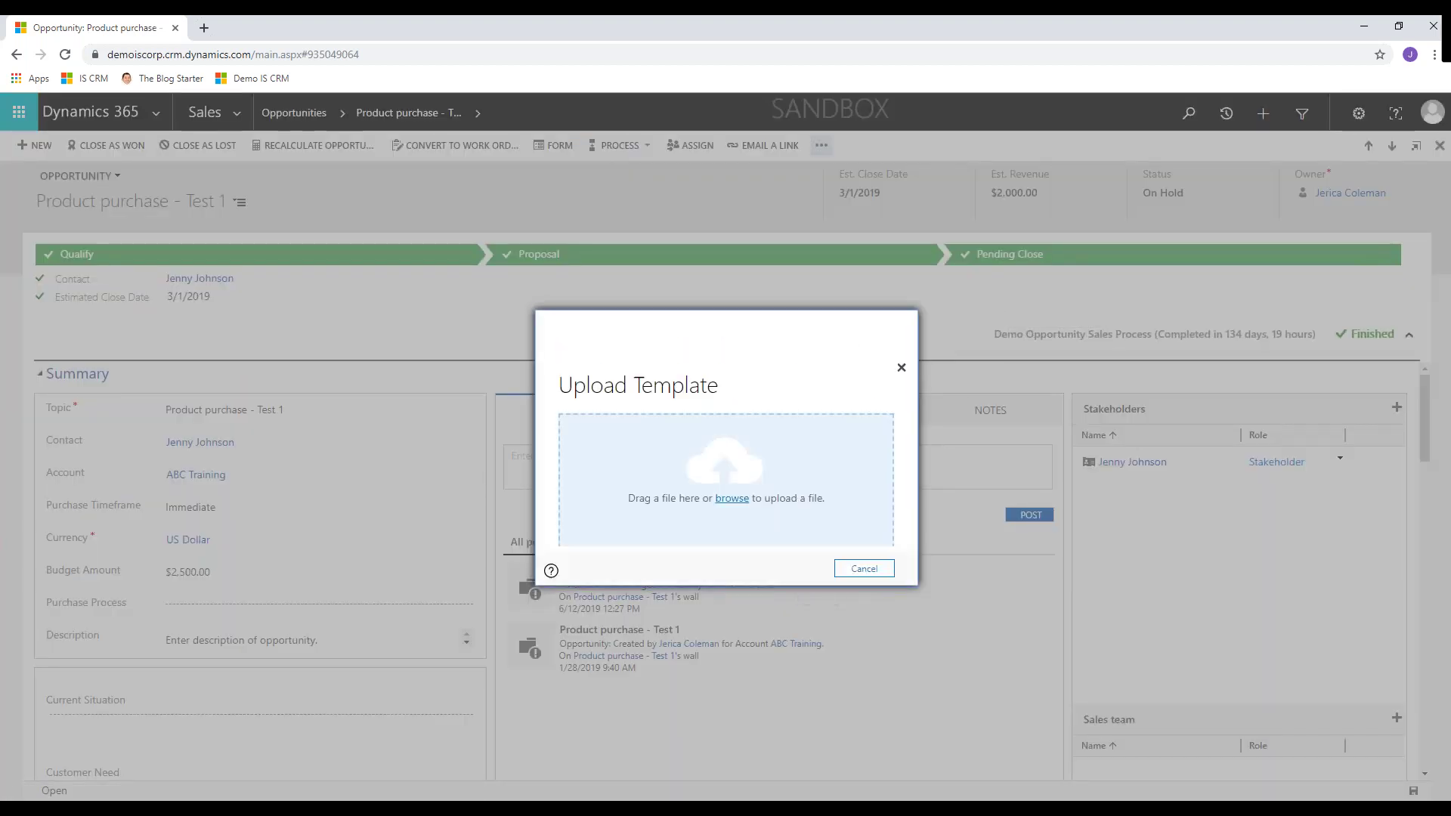
click(731, 498)
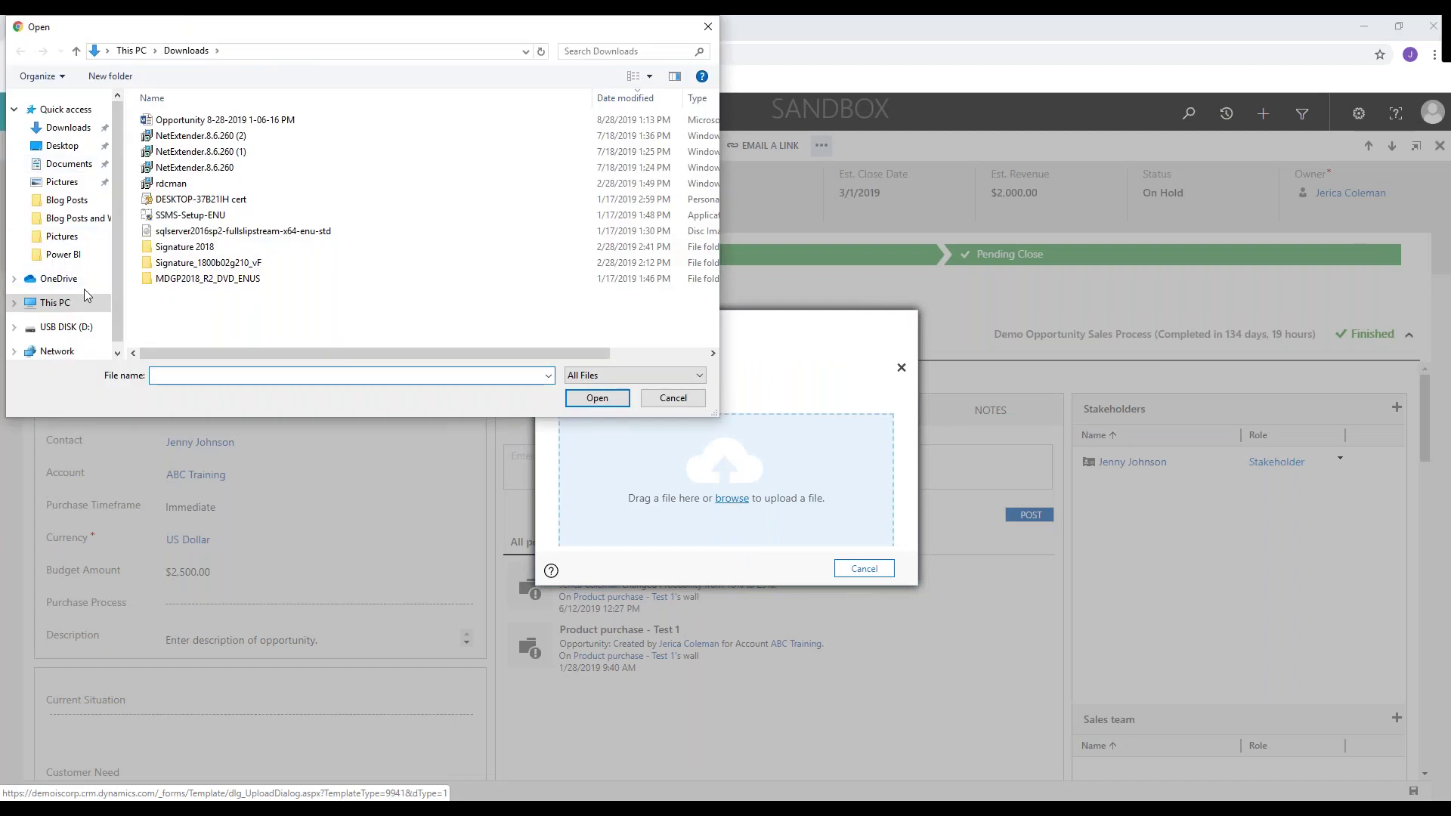
scroll(63, 310, down, 1)
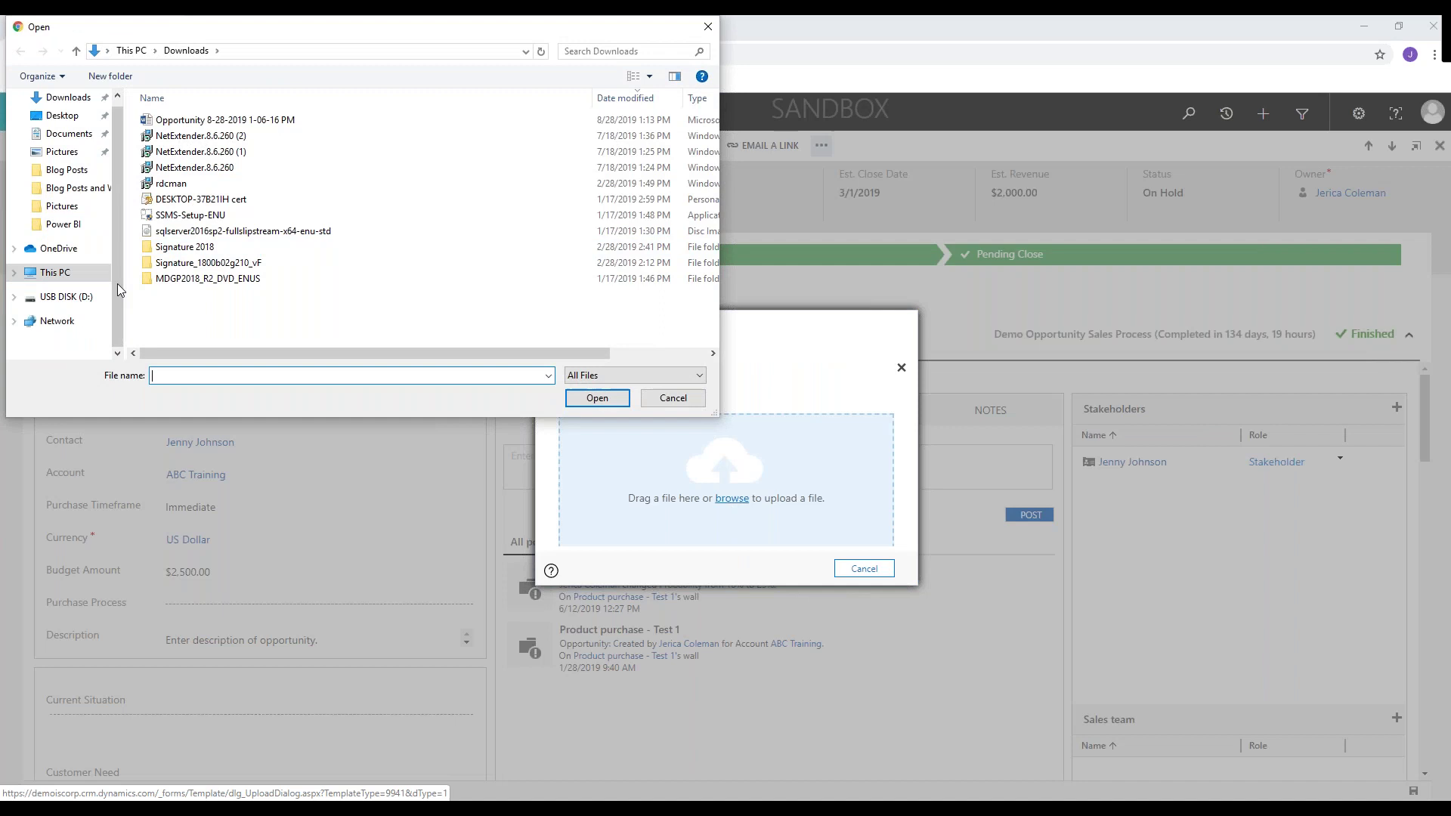
click(225, 119)
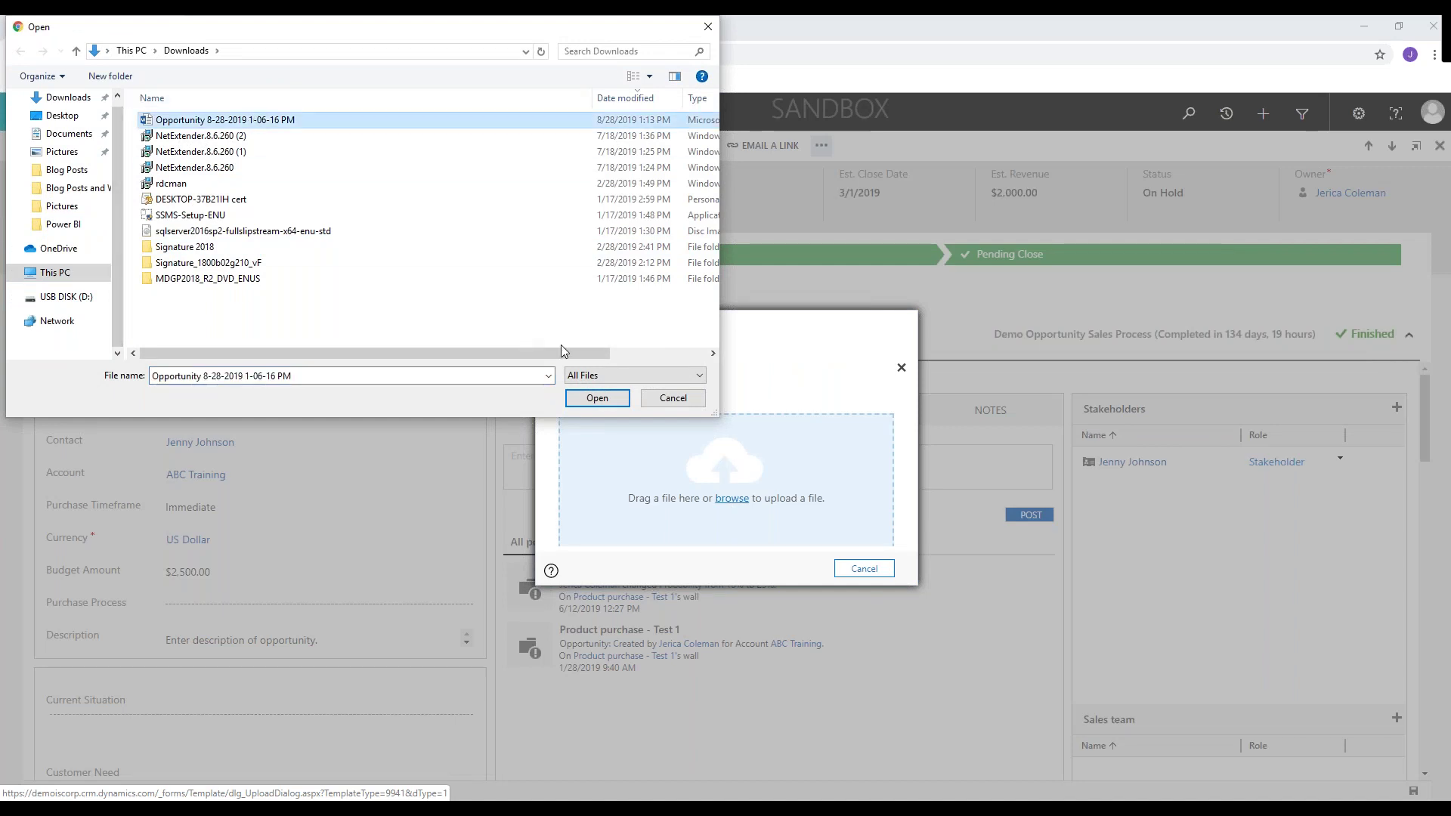
click(597, 398)
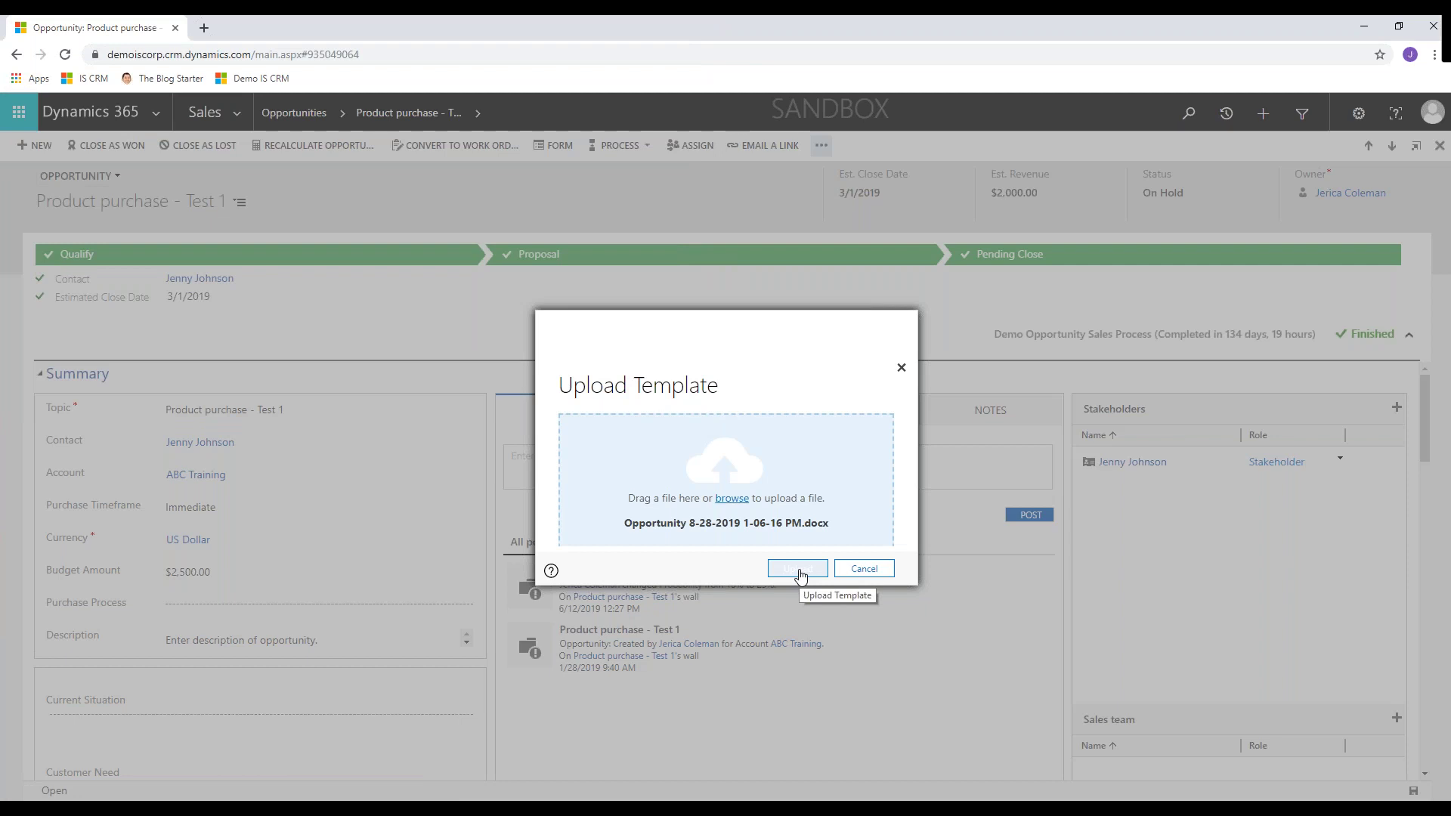
click(799, 569)
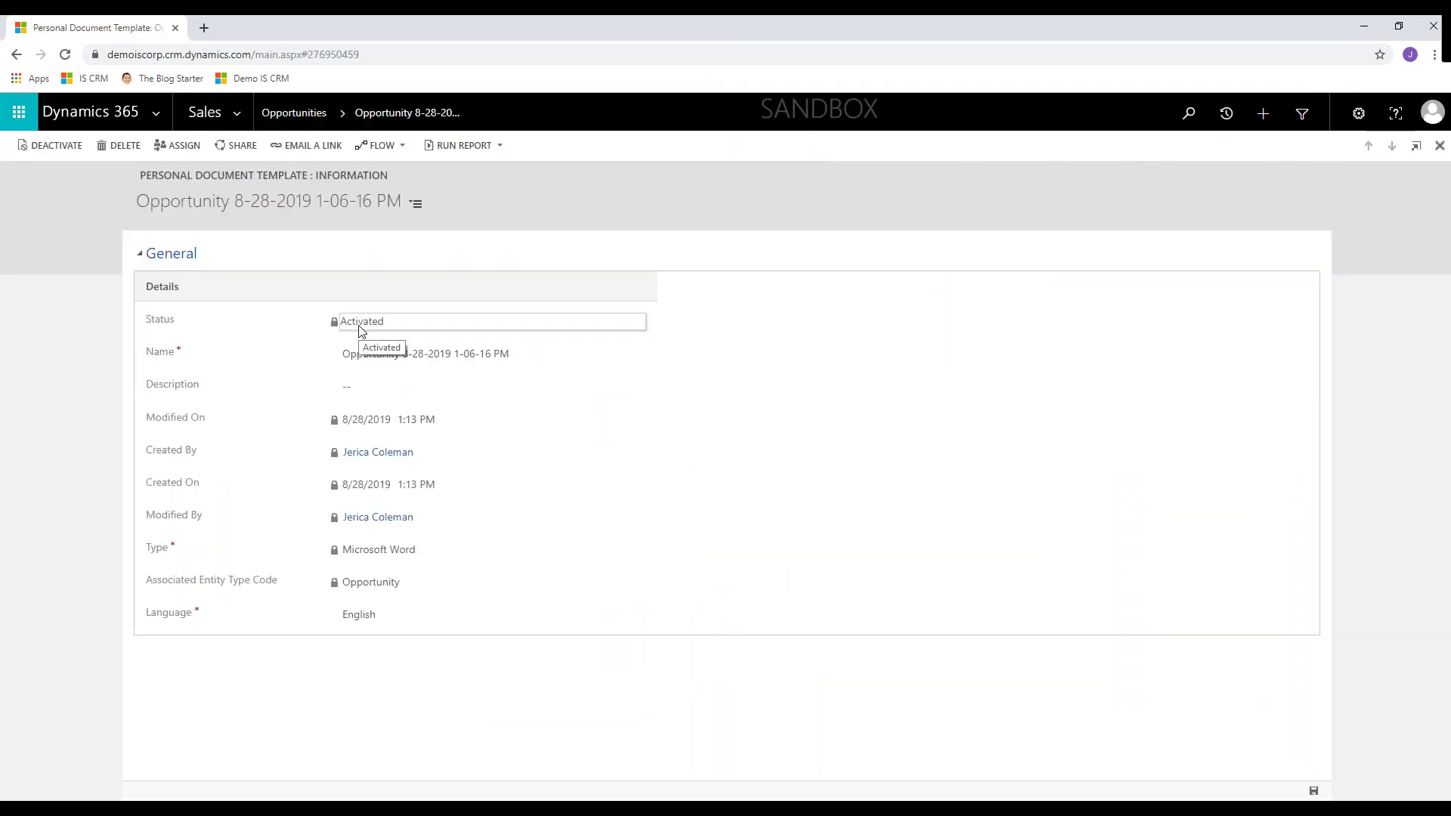
- Replace the name's date-time part with 'Personal Template' and save the template record
click(524, 355)
drag(524, 354, 406, 354)
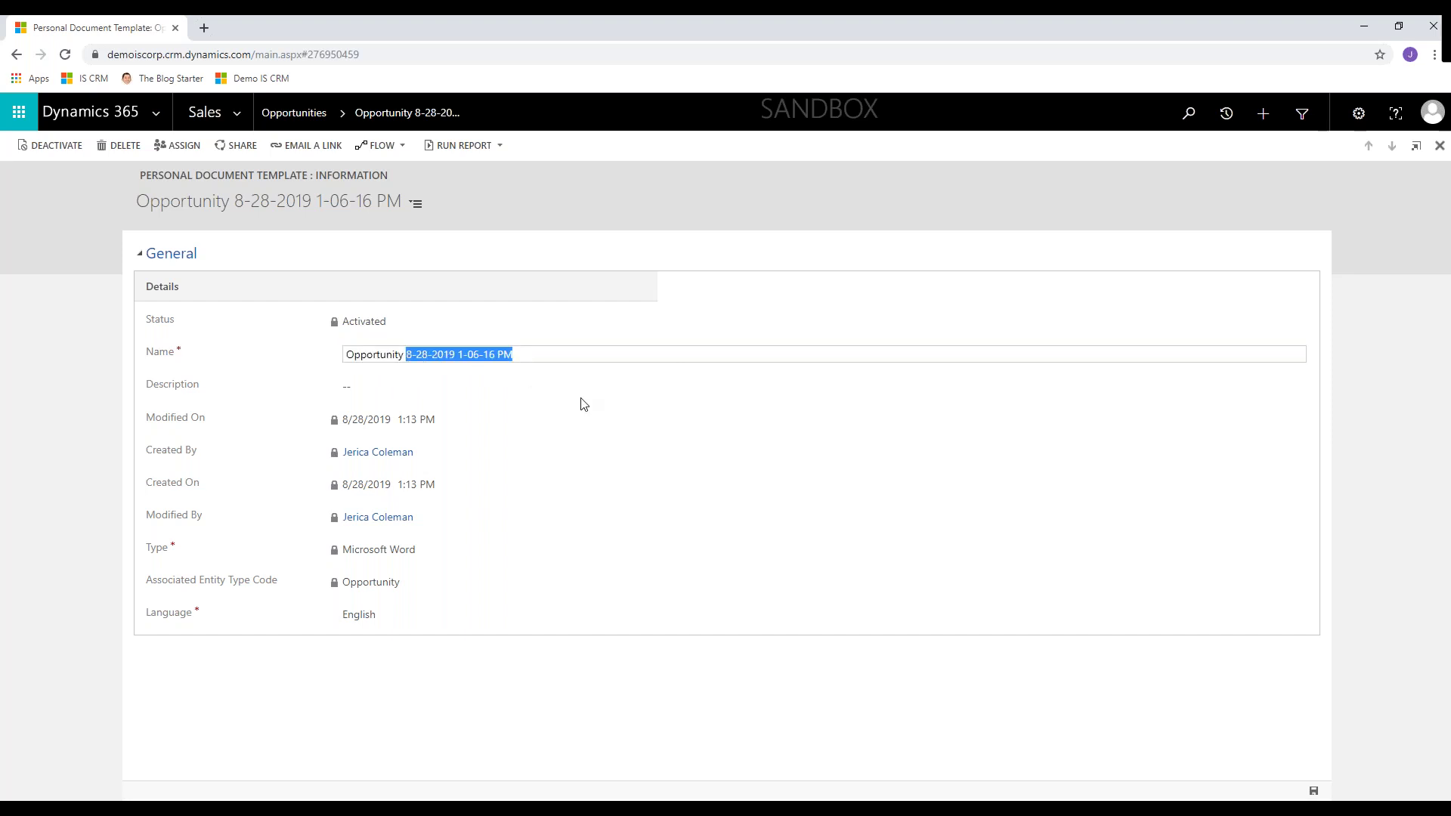
text(Persona)
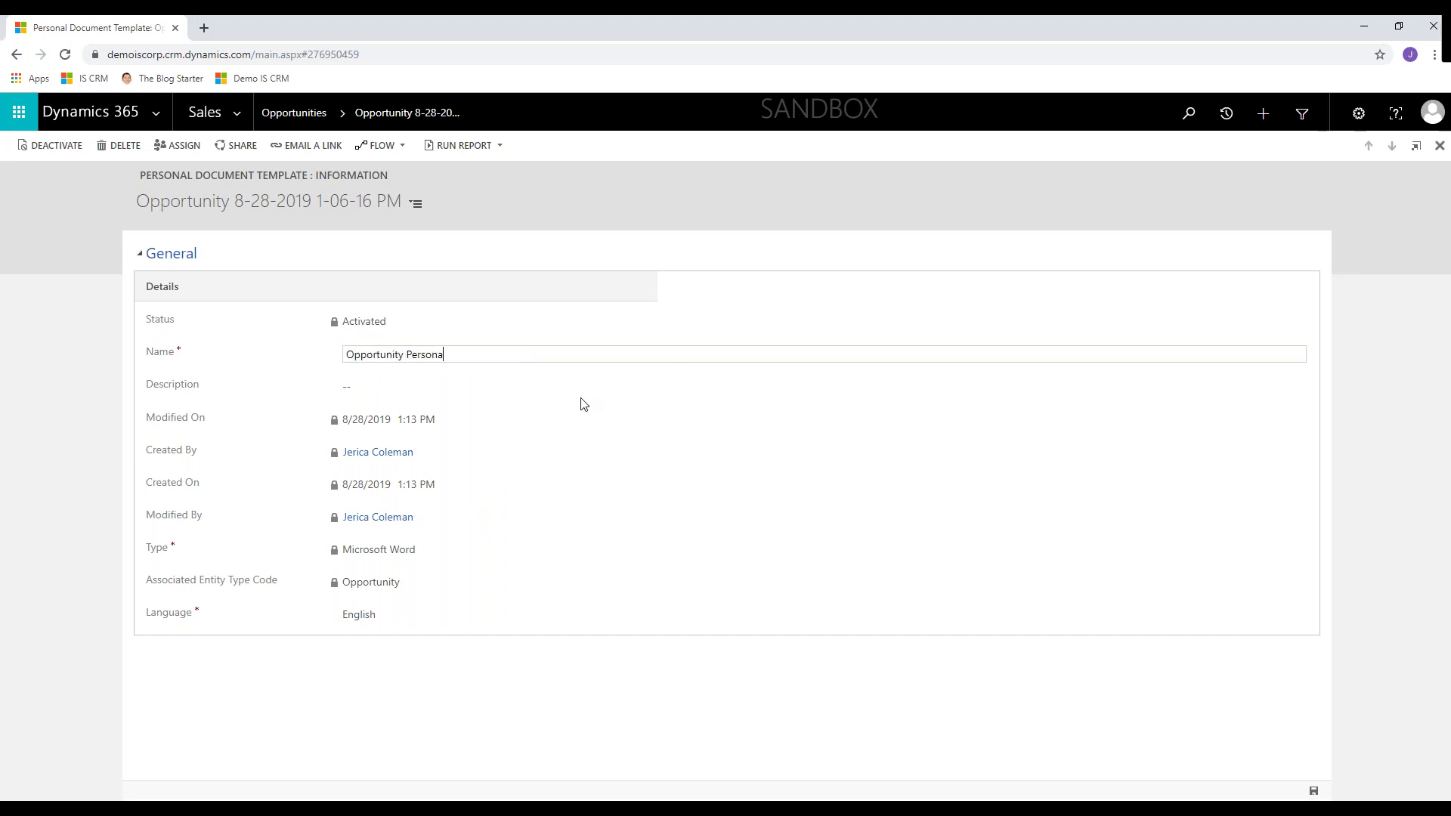
text(l Template)
key(Tab)
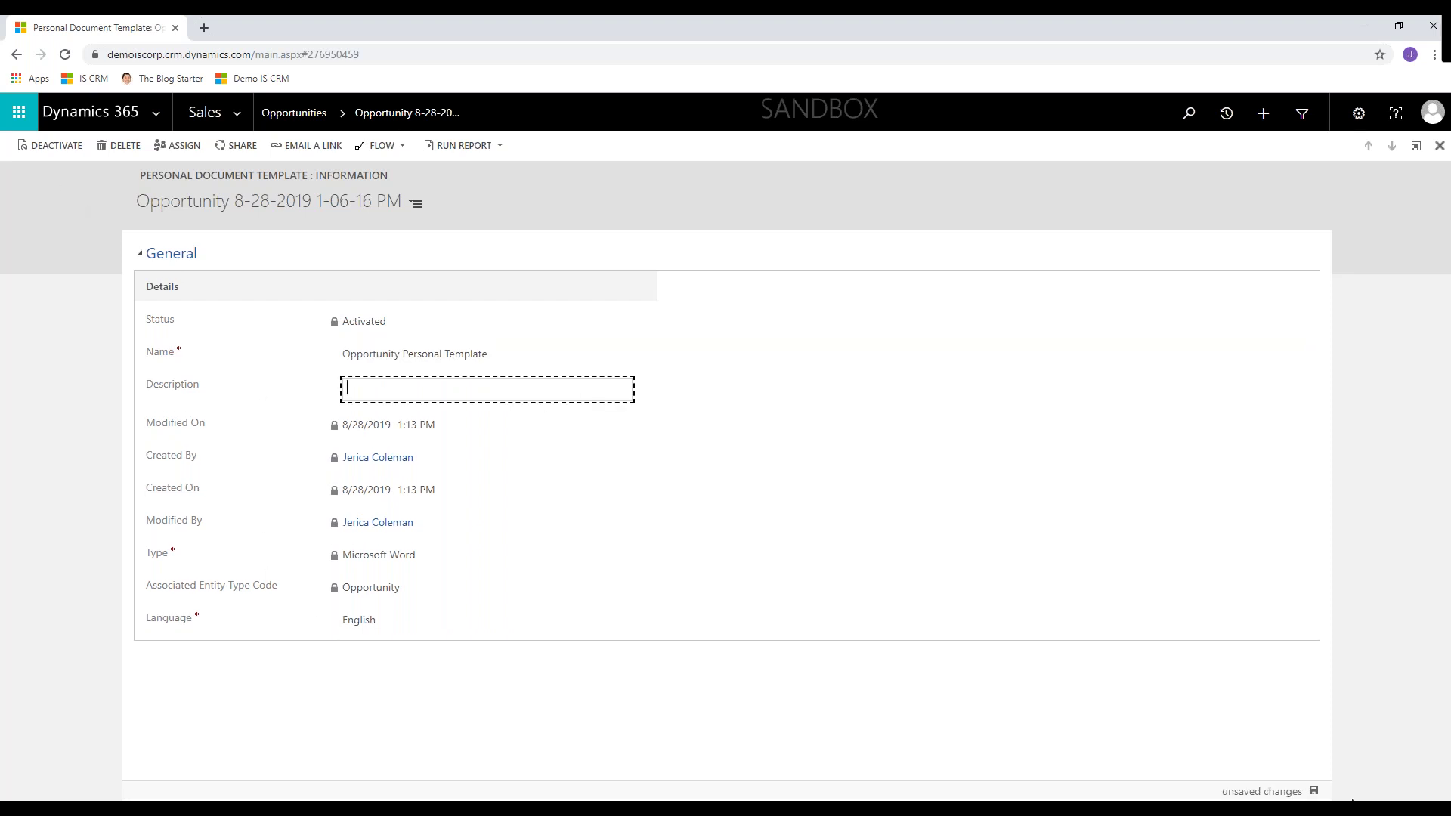
click(1314, 791)
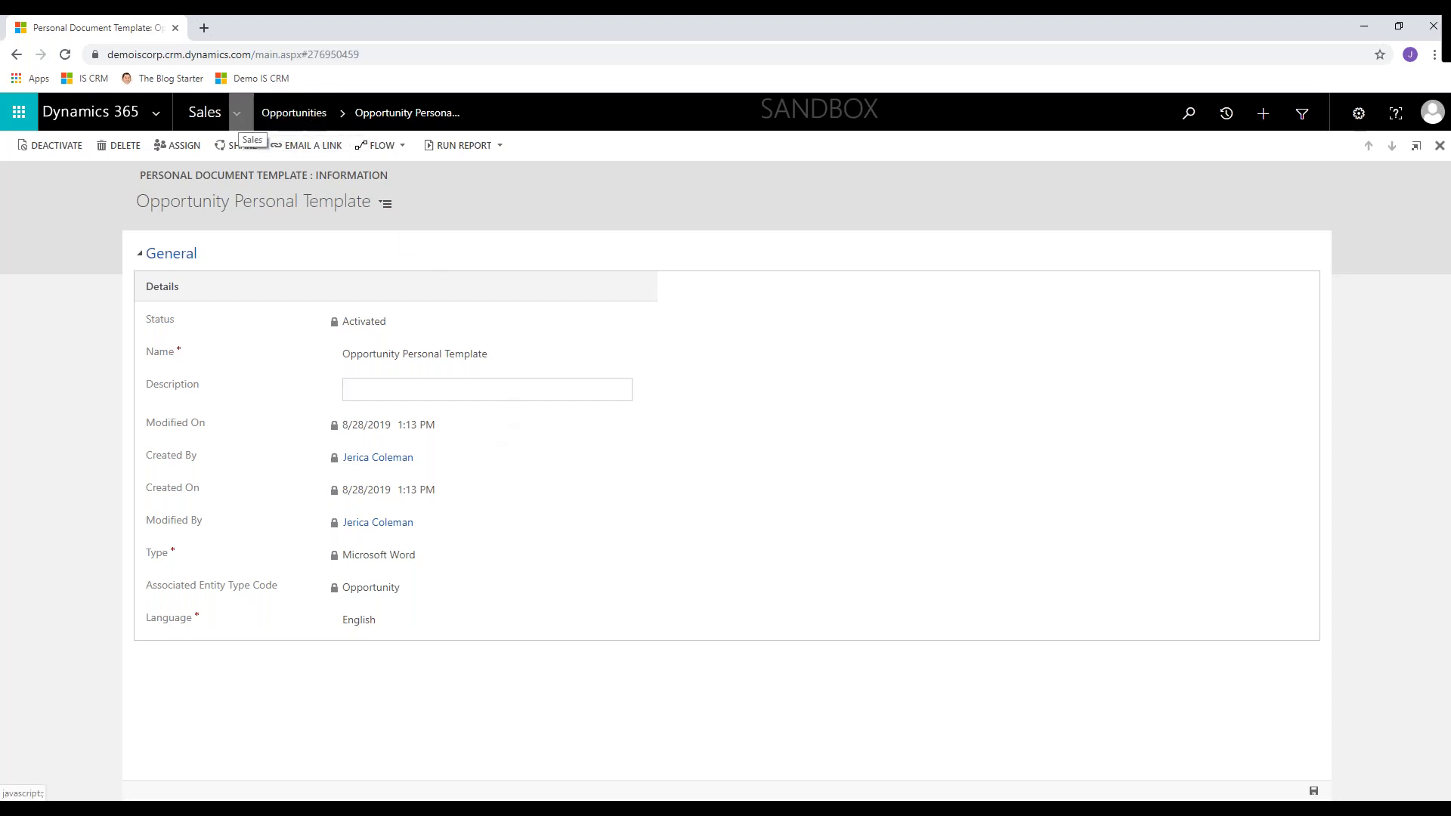
click(236, 113)
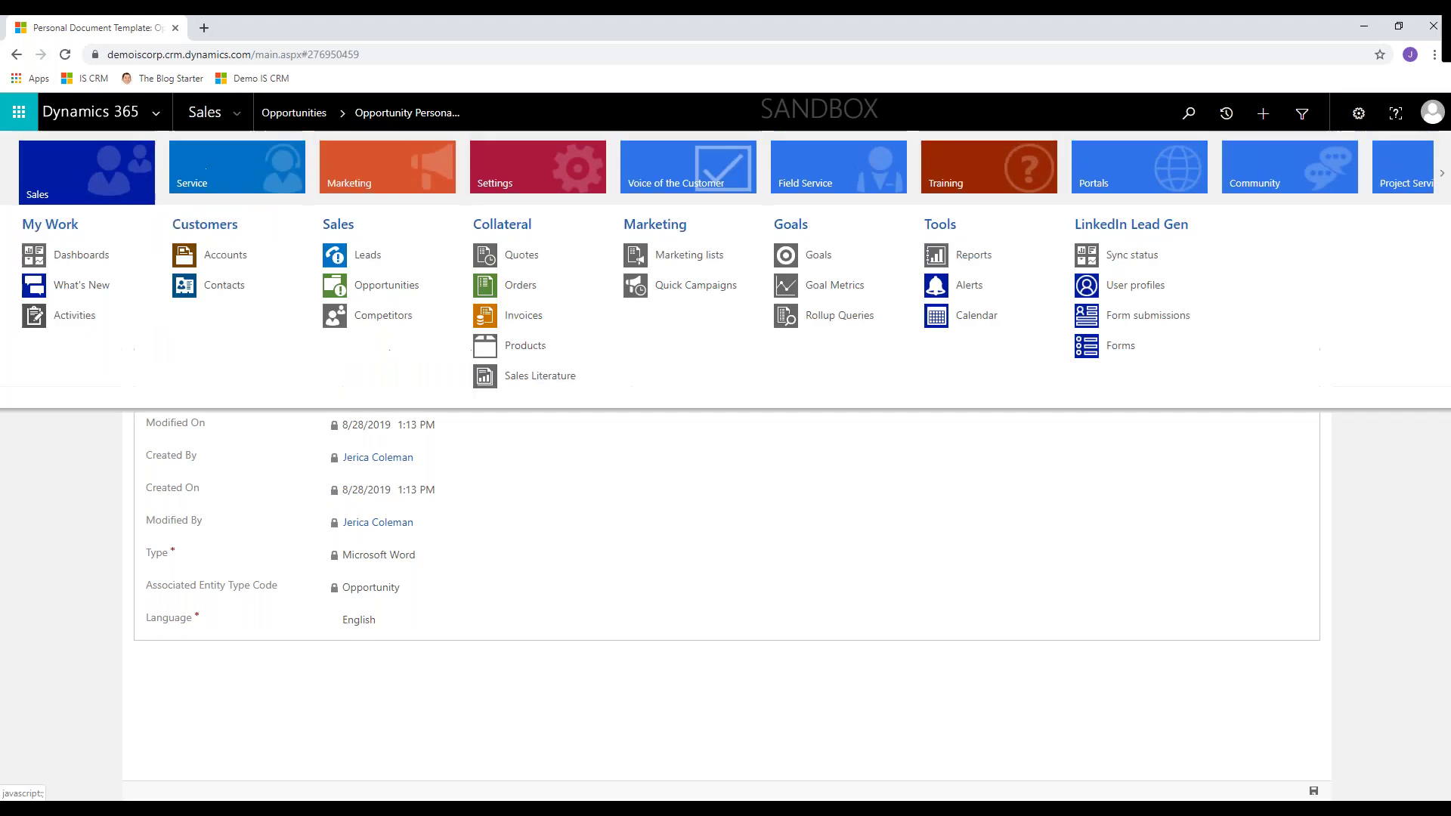
click(546, 169)
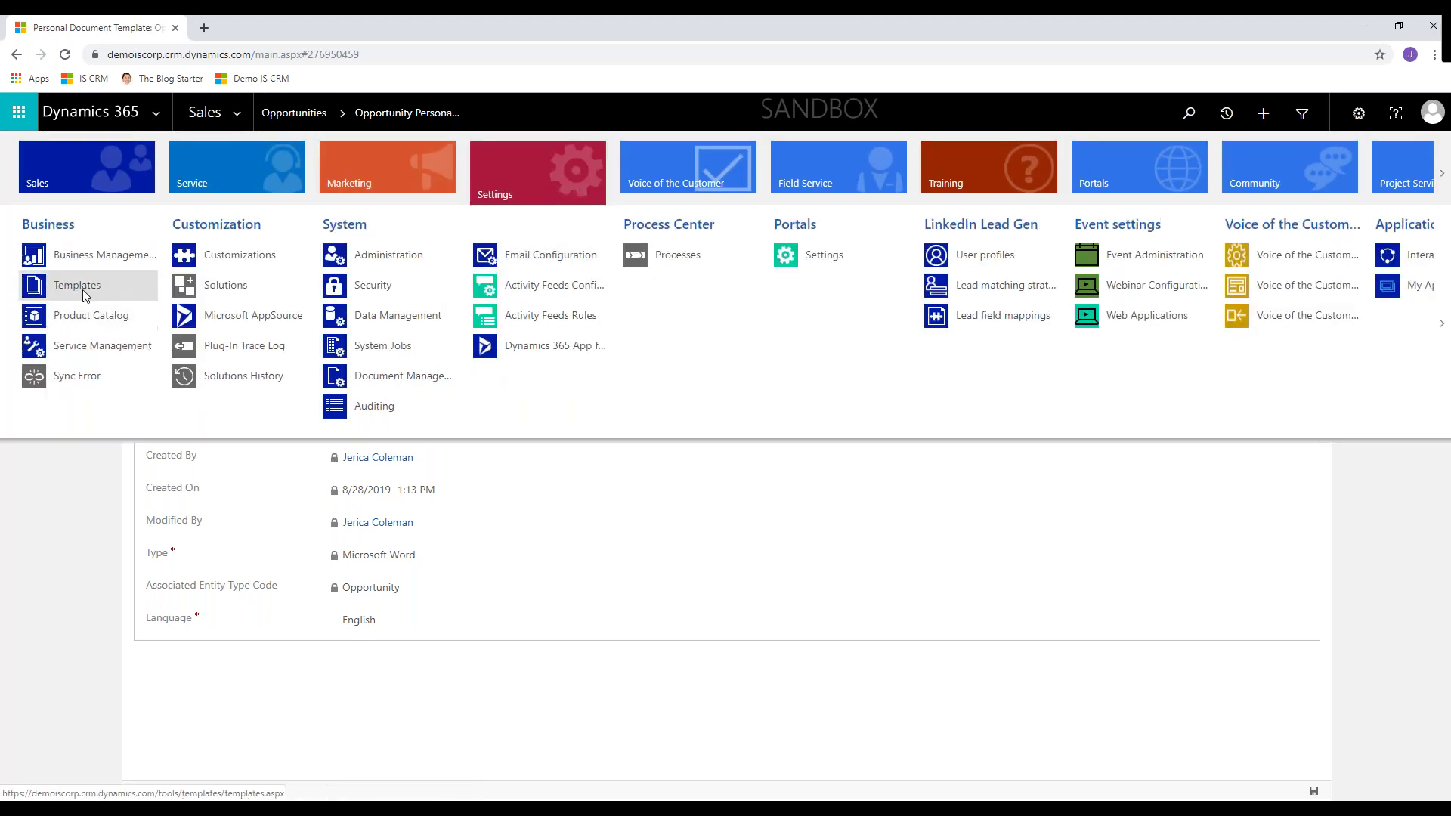
click(80, 285)
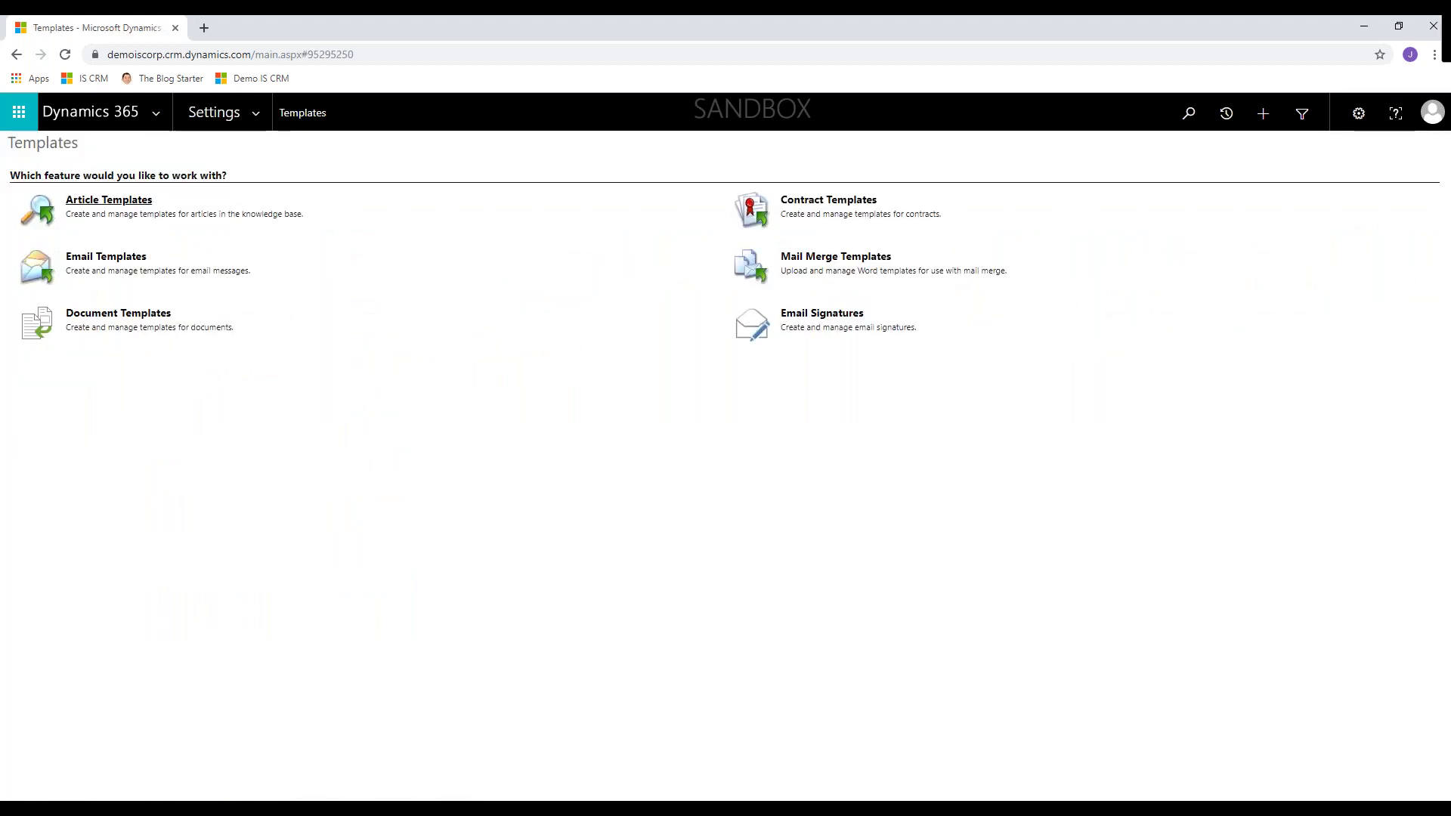
click(130, 321)
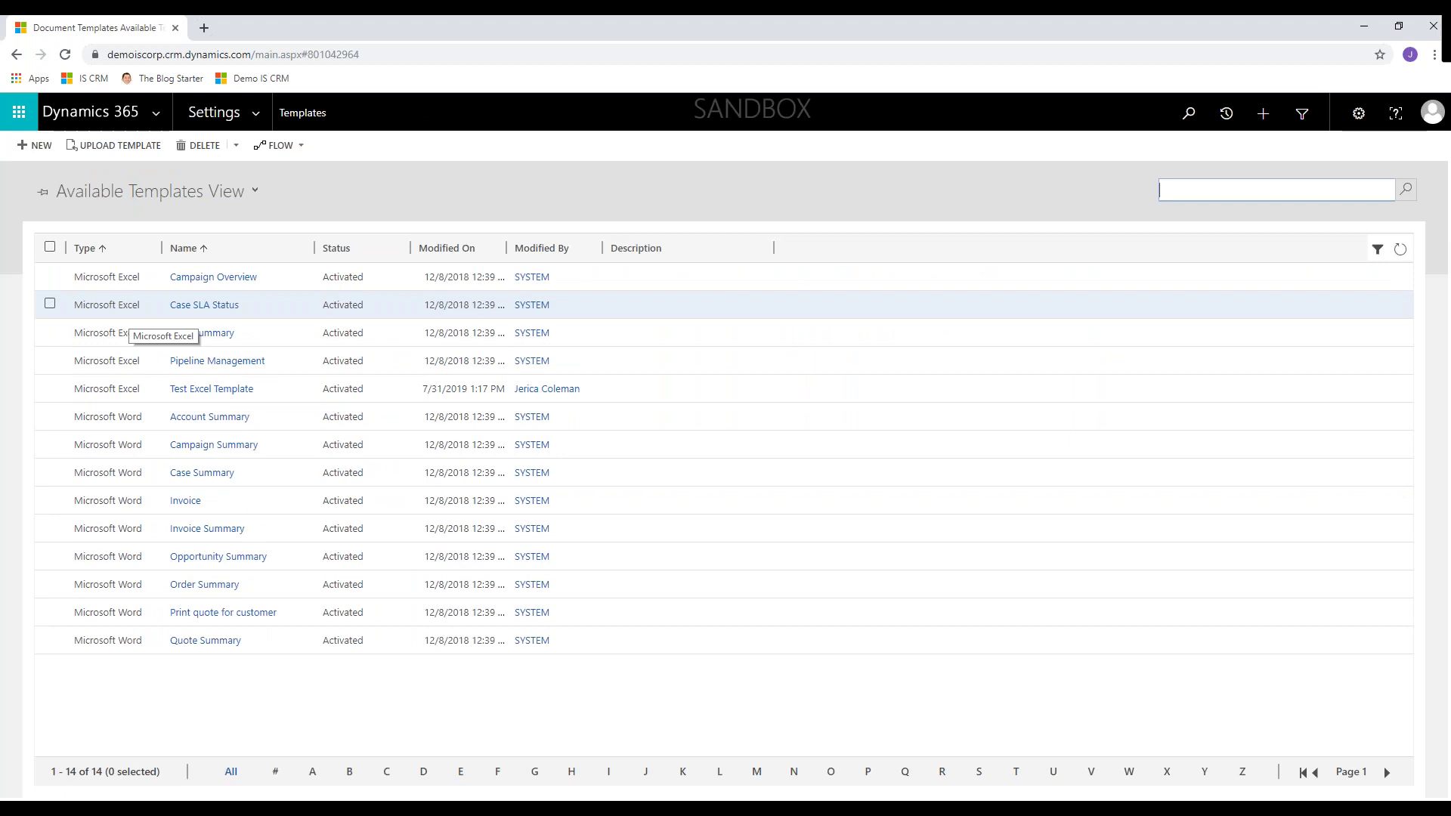
click(121, 146)
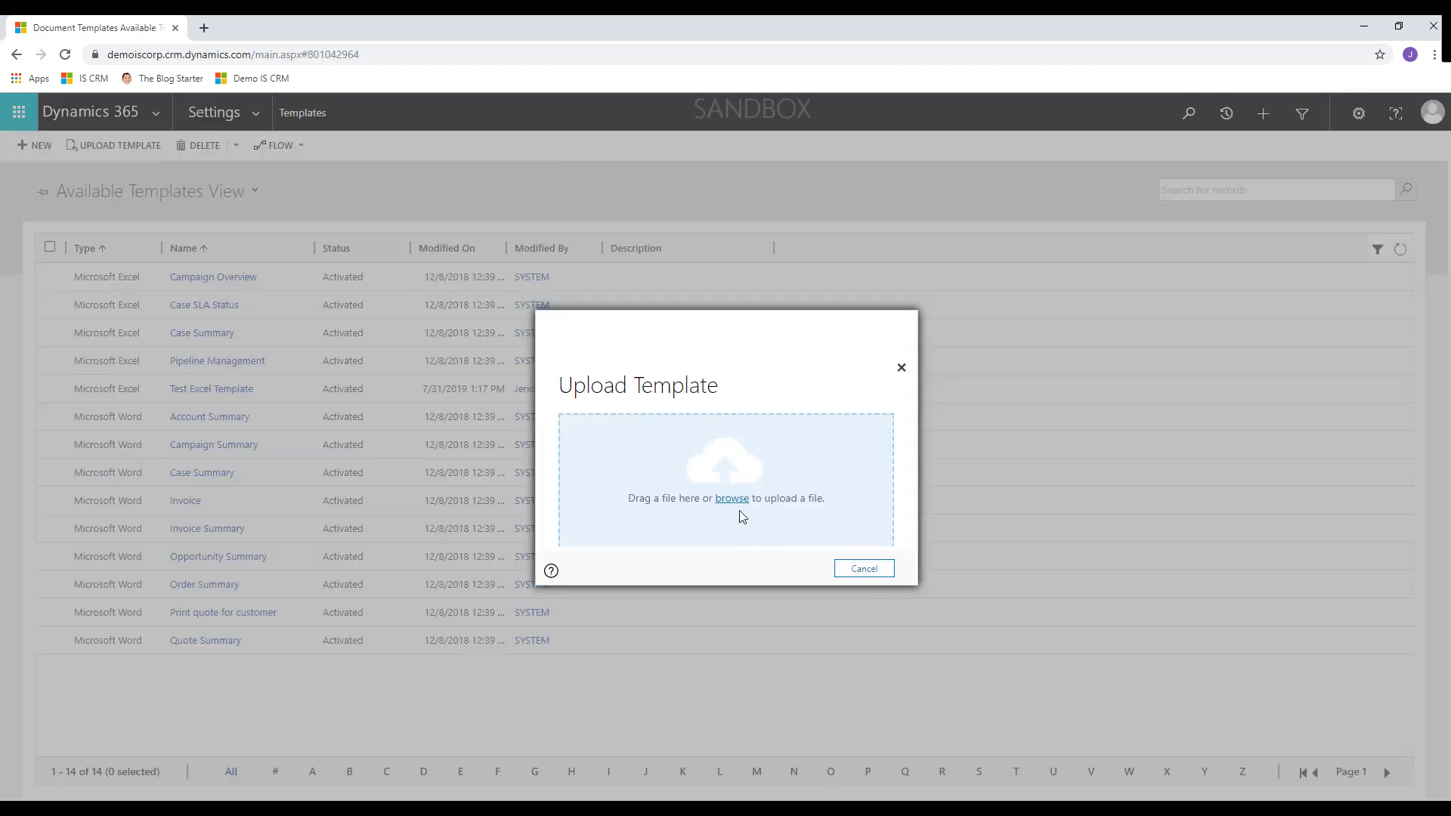
click(732, 499)
click(223, 120)
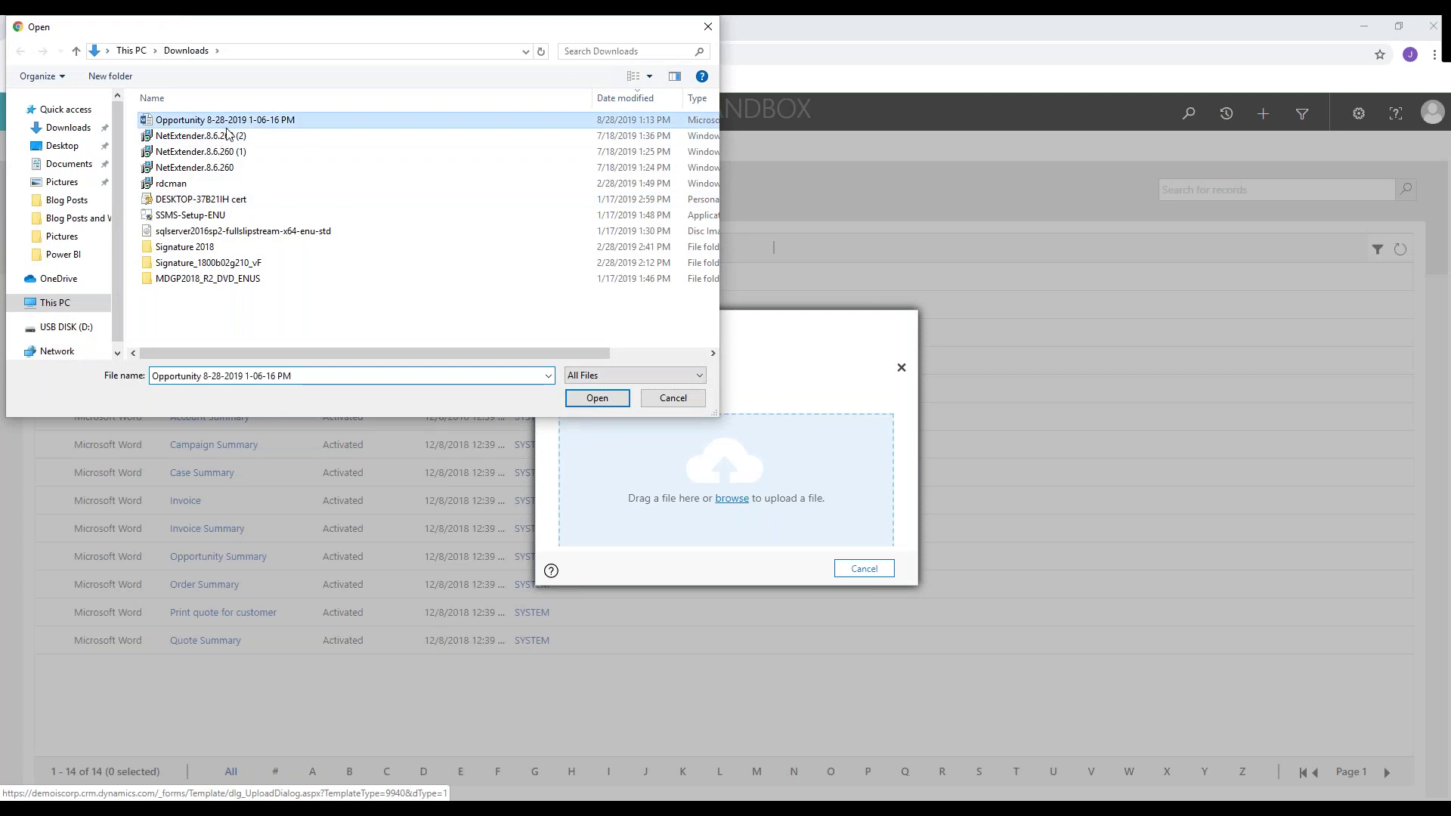
click(597, 398)
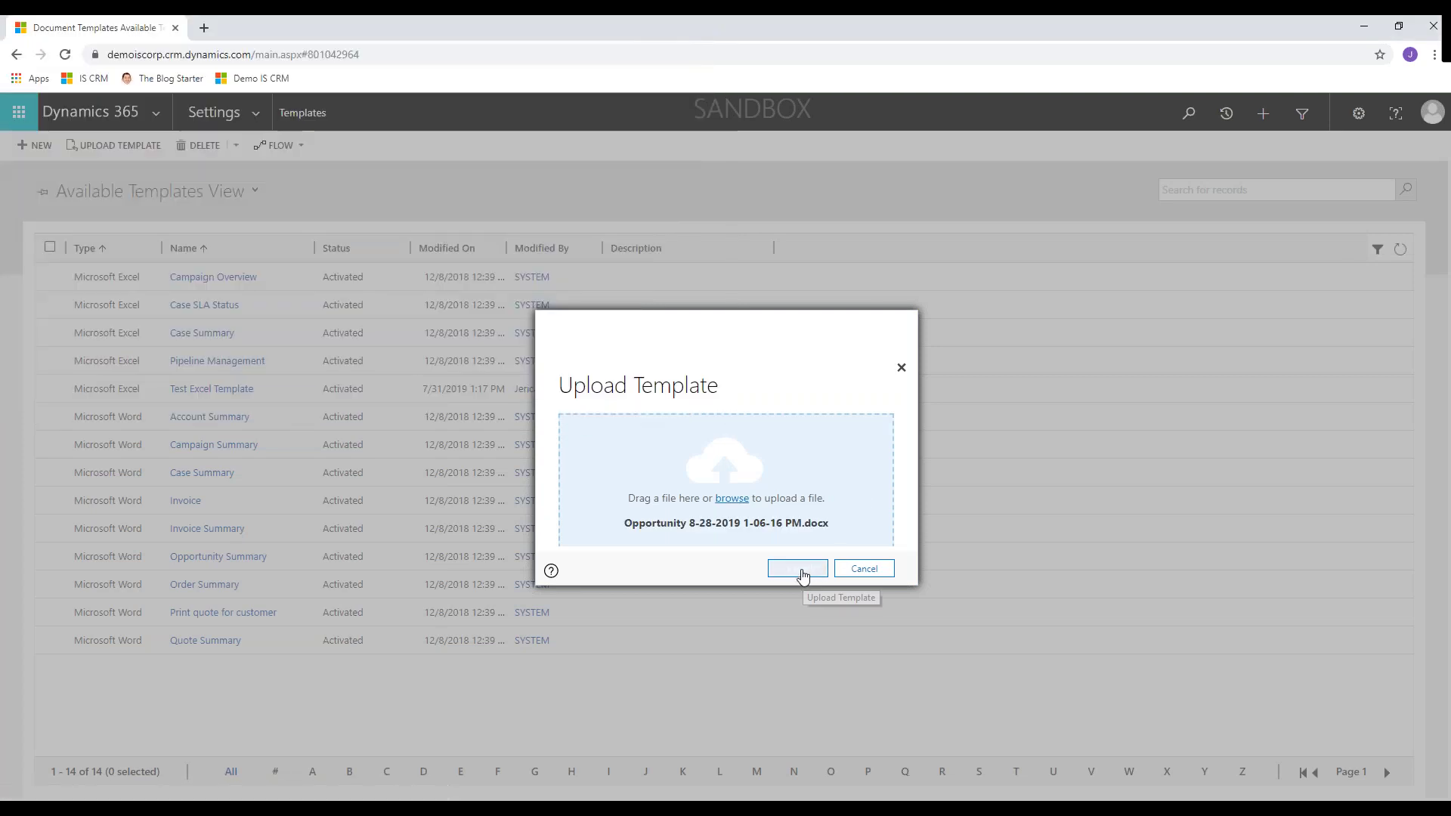
click(797, 569)
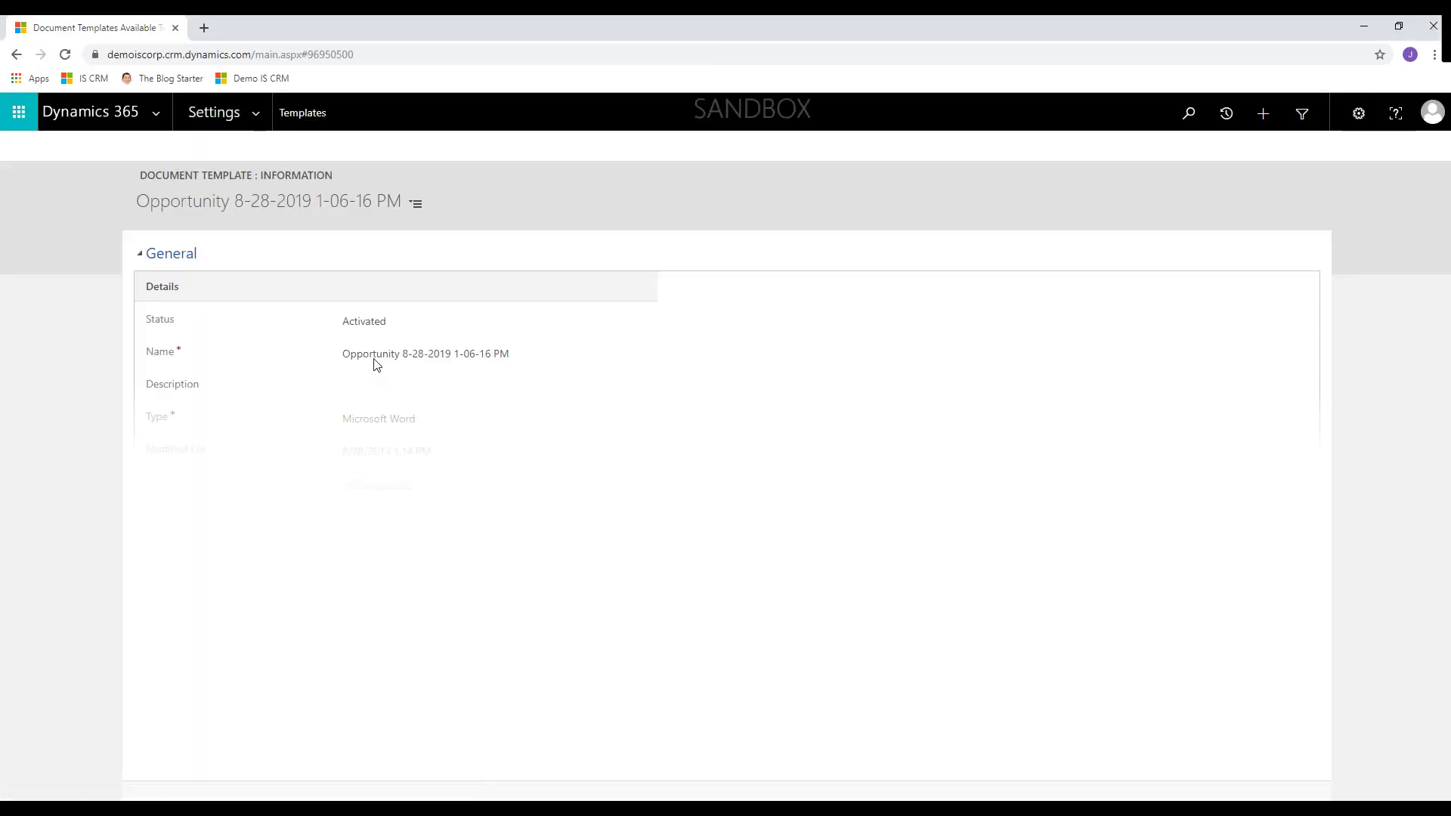
- Replace the name's date-time part with 'Organizational', fixing the typo, and save the template
drag(514, 360, 412, 359)
text(Organzationz)
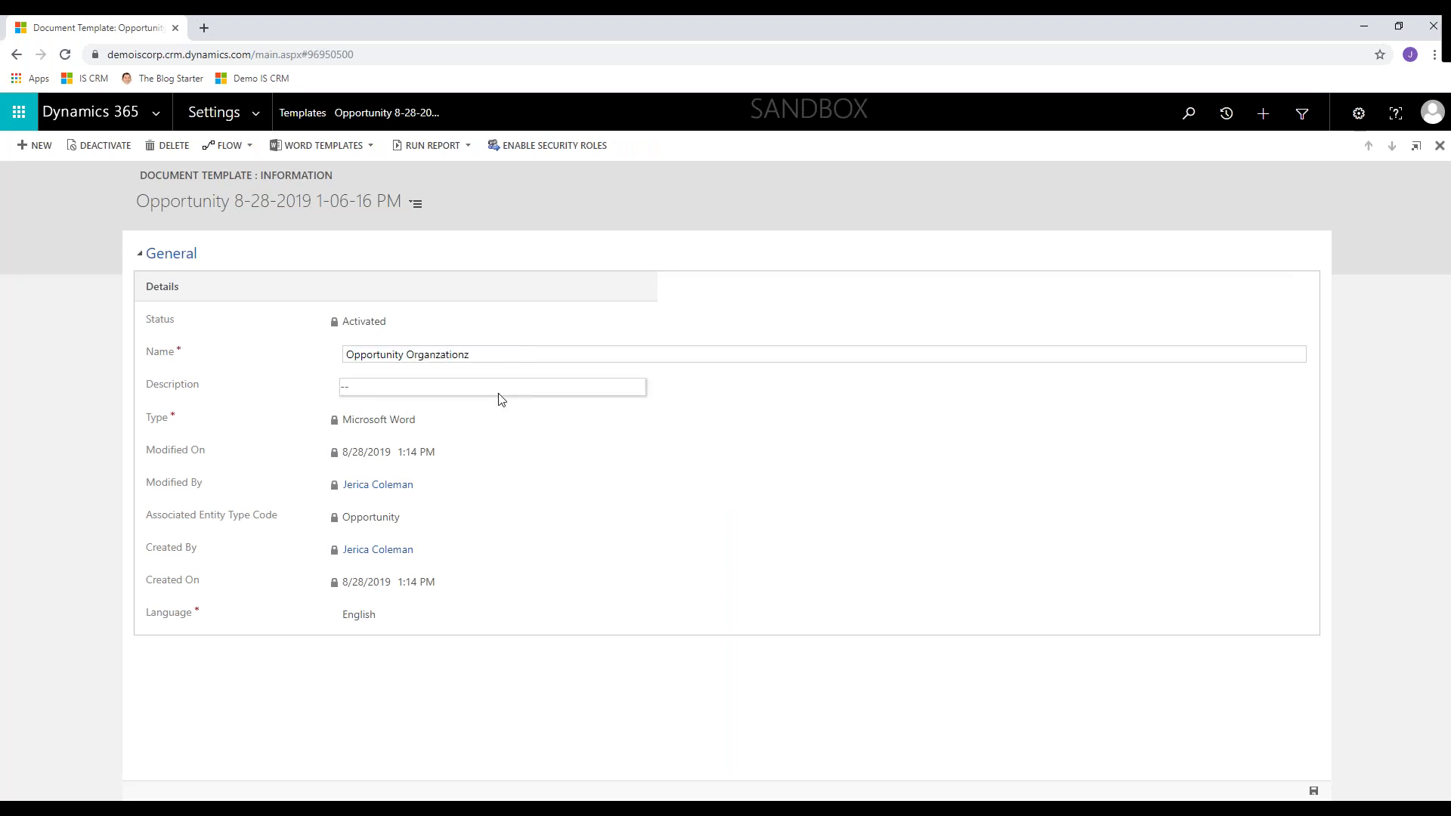
key(BackSpace)
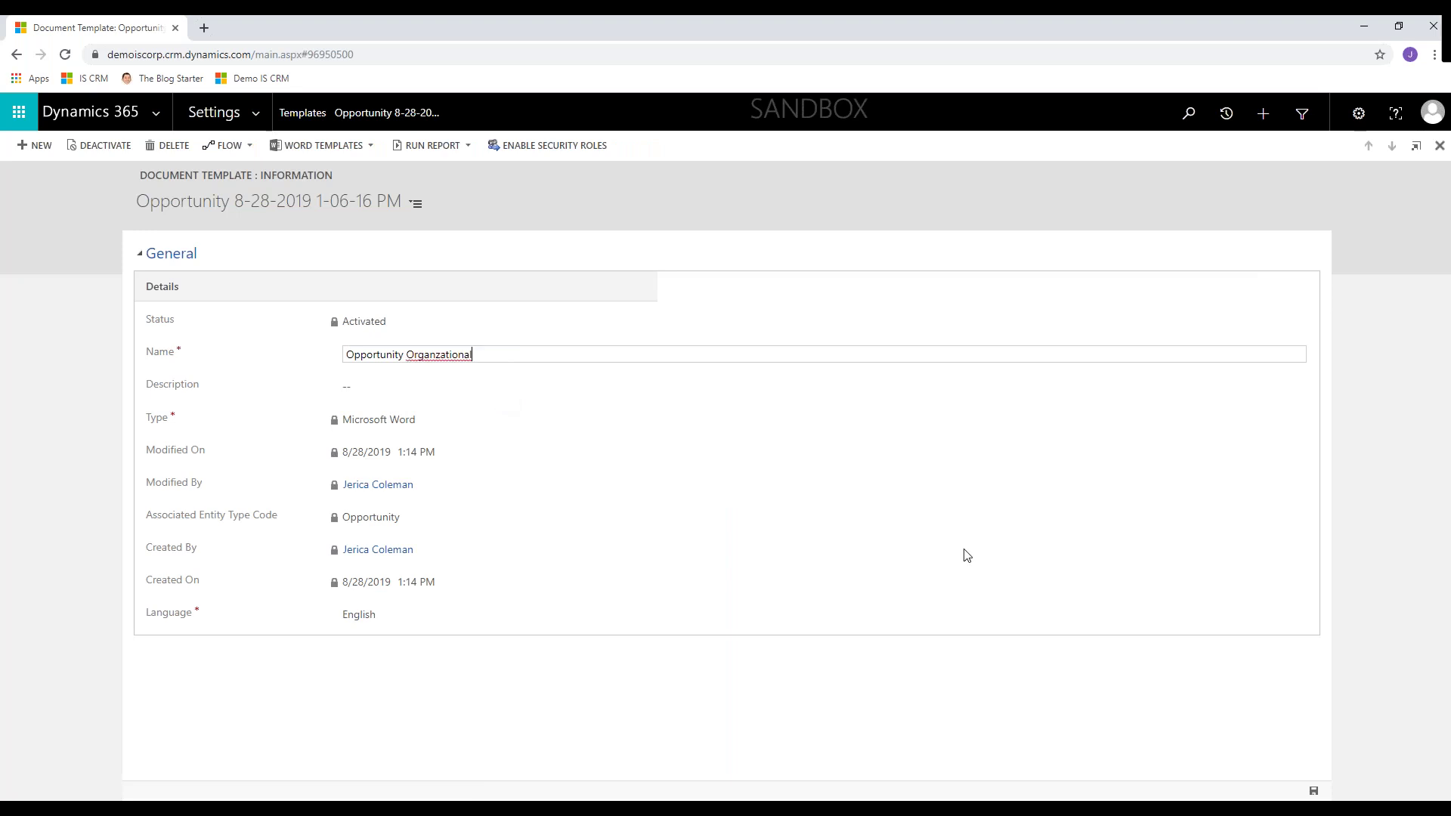
drag(476, 354, 446, 360)
text(izationa)
click(1313, 792)
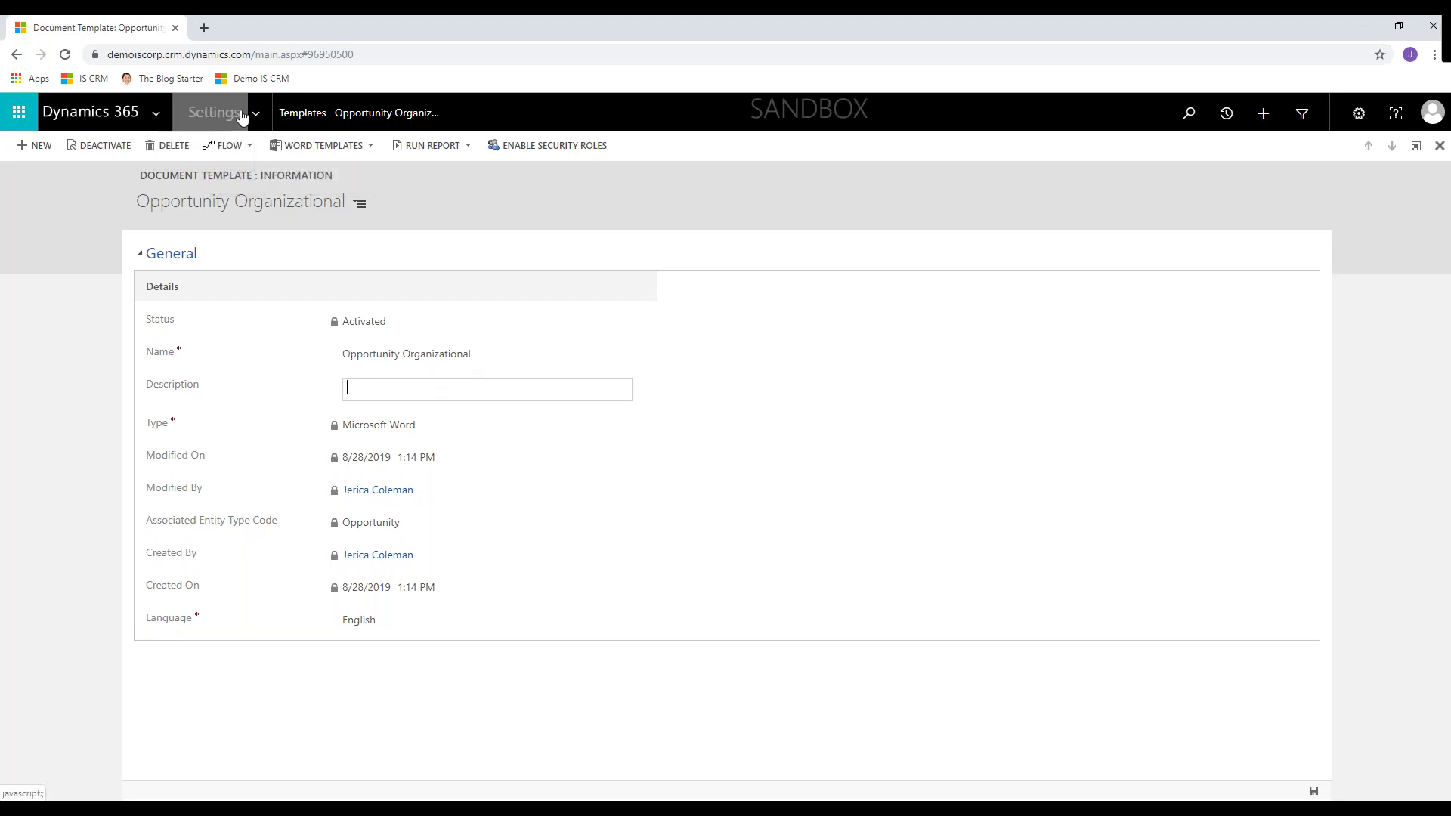
- Open Product purchase - Test 1 from Recent records and check its Word Templates menu
click(1230, 113)
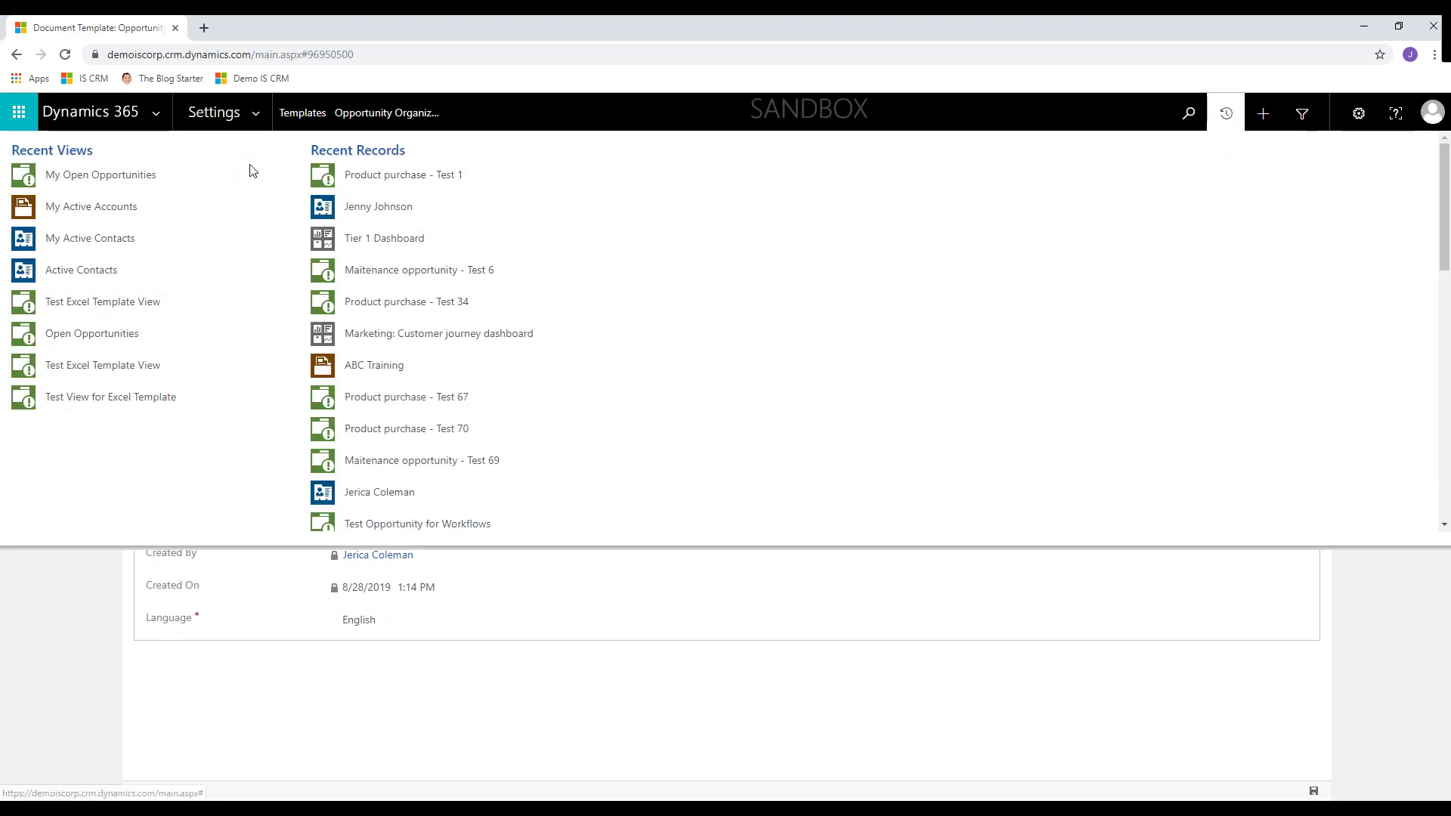
click(414, 185)
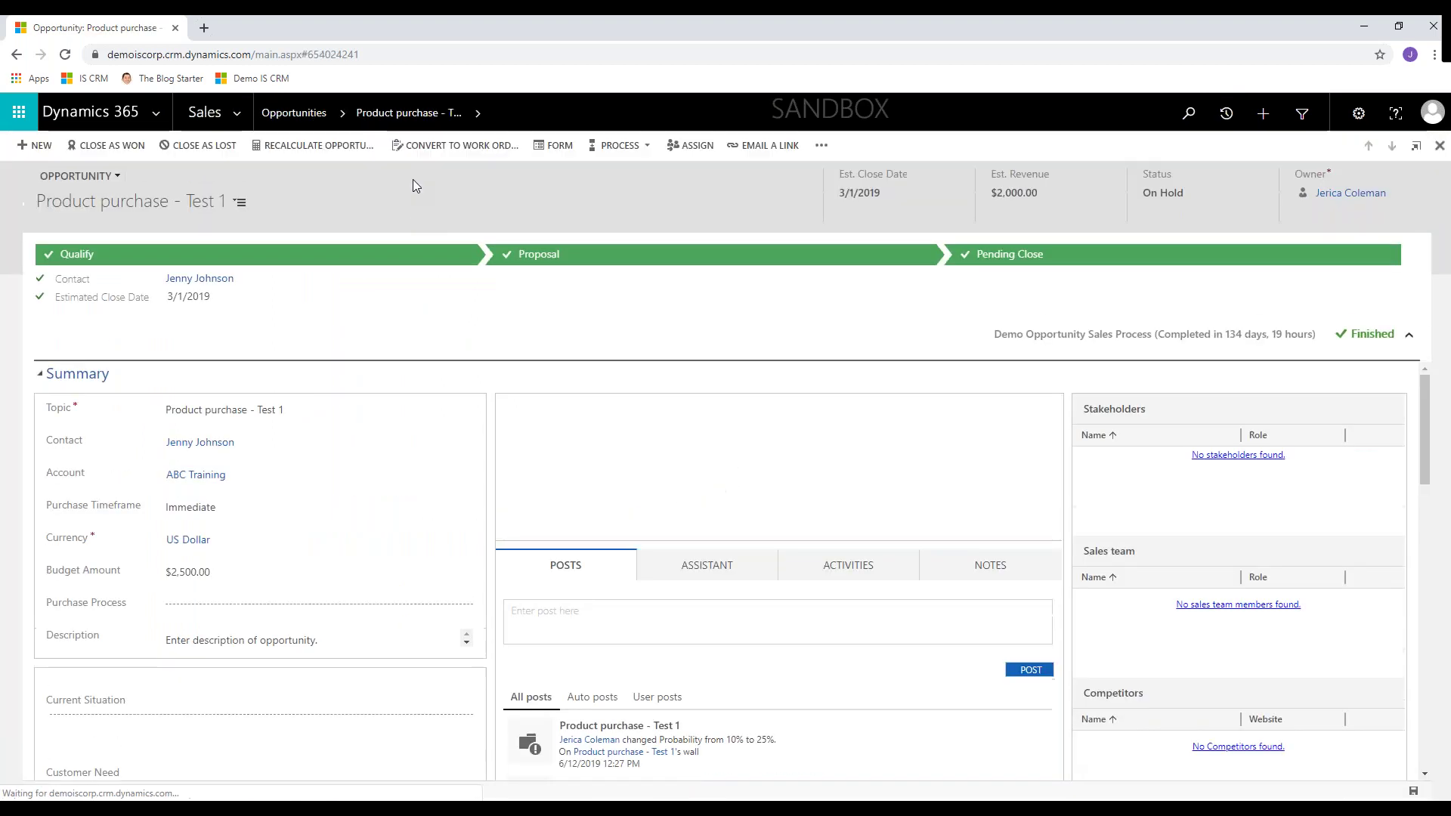
click(822, 143)
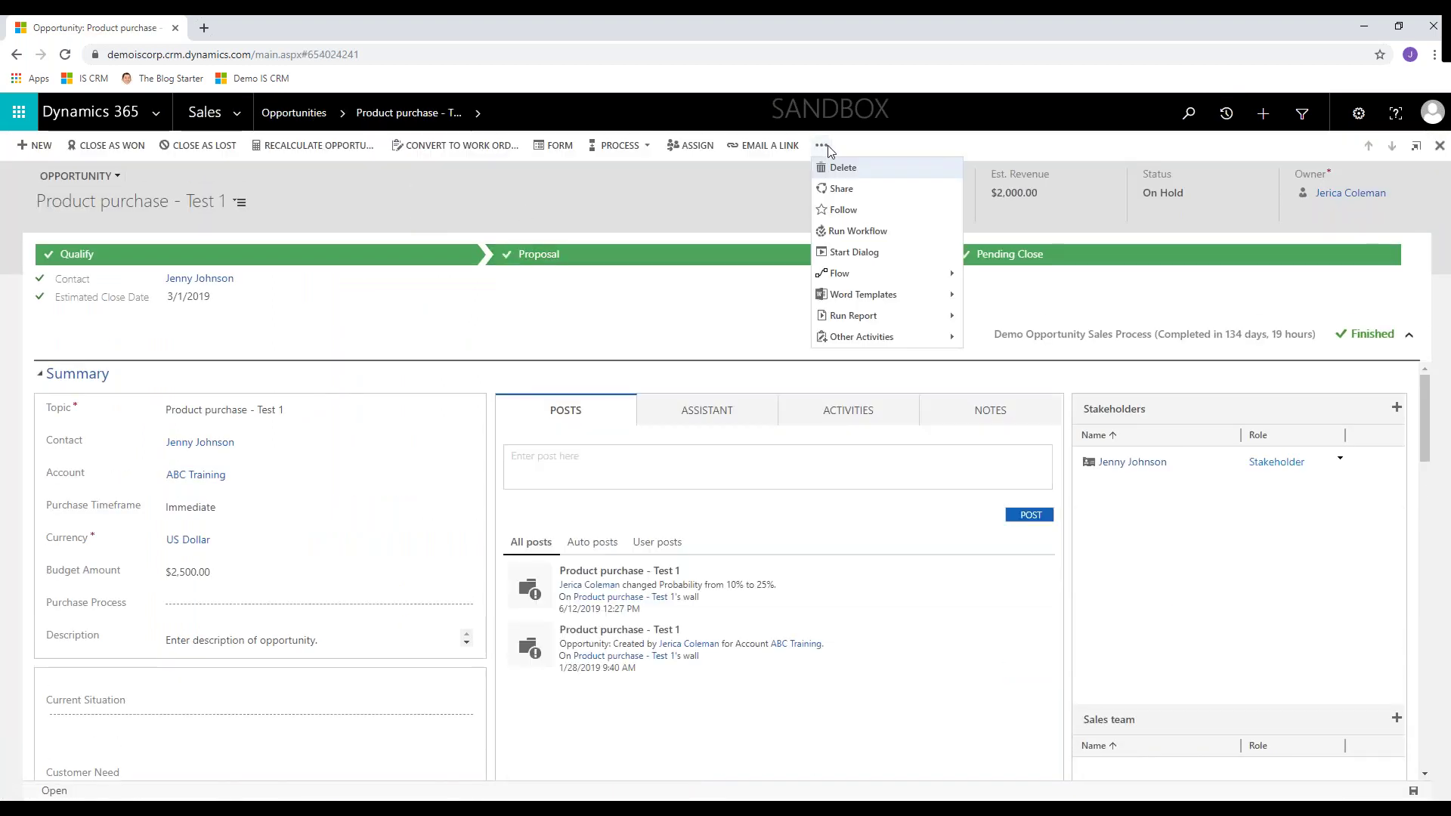
mouse_move(956, 301)
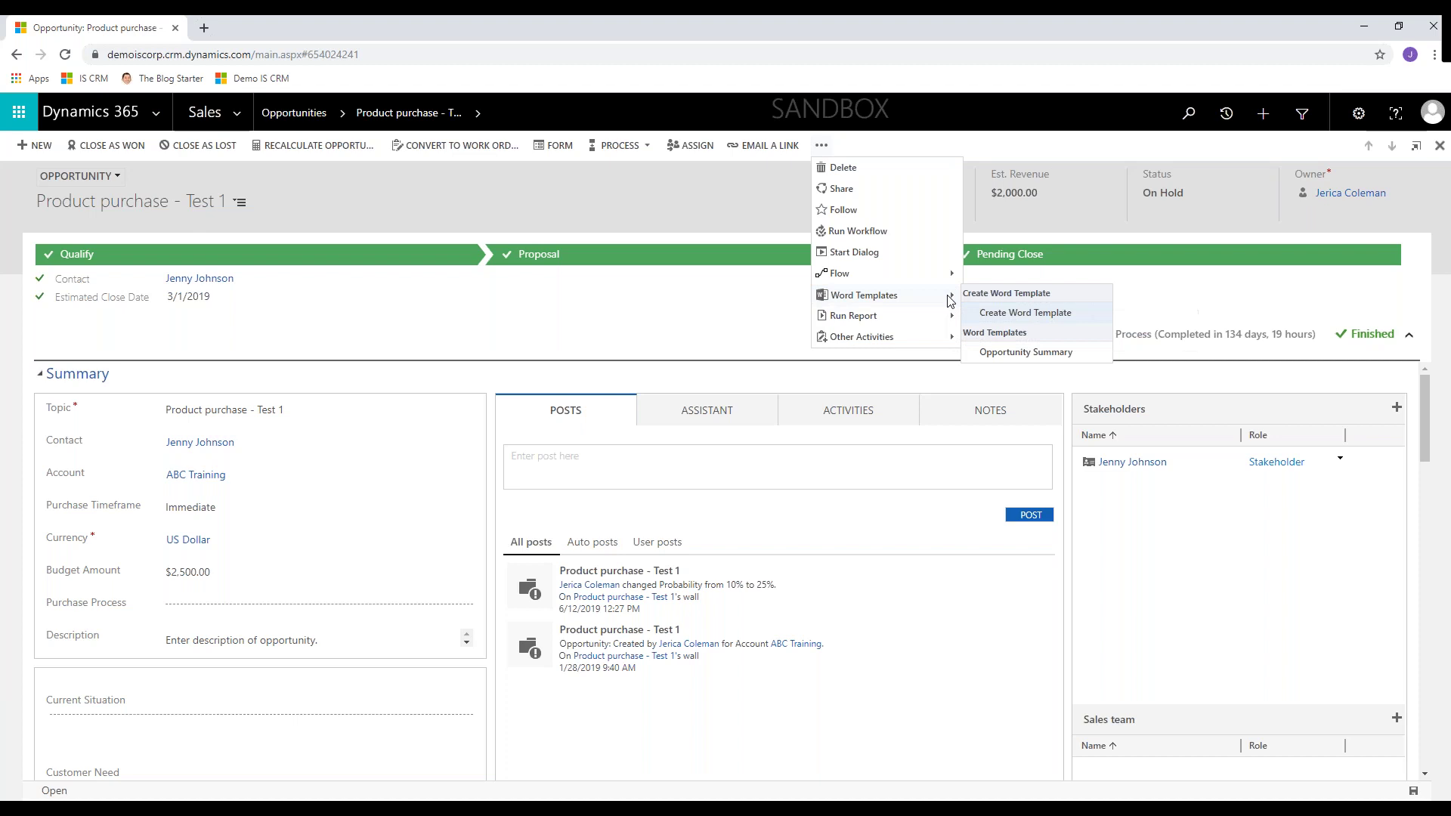
- Reopen Product purchase - Test 1 from the Sales > Opportunities list
click(56, 117)
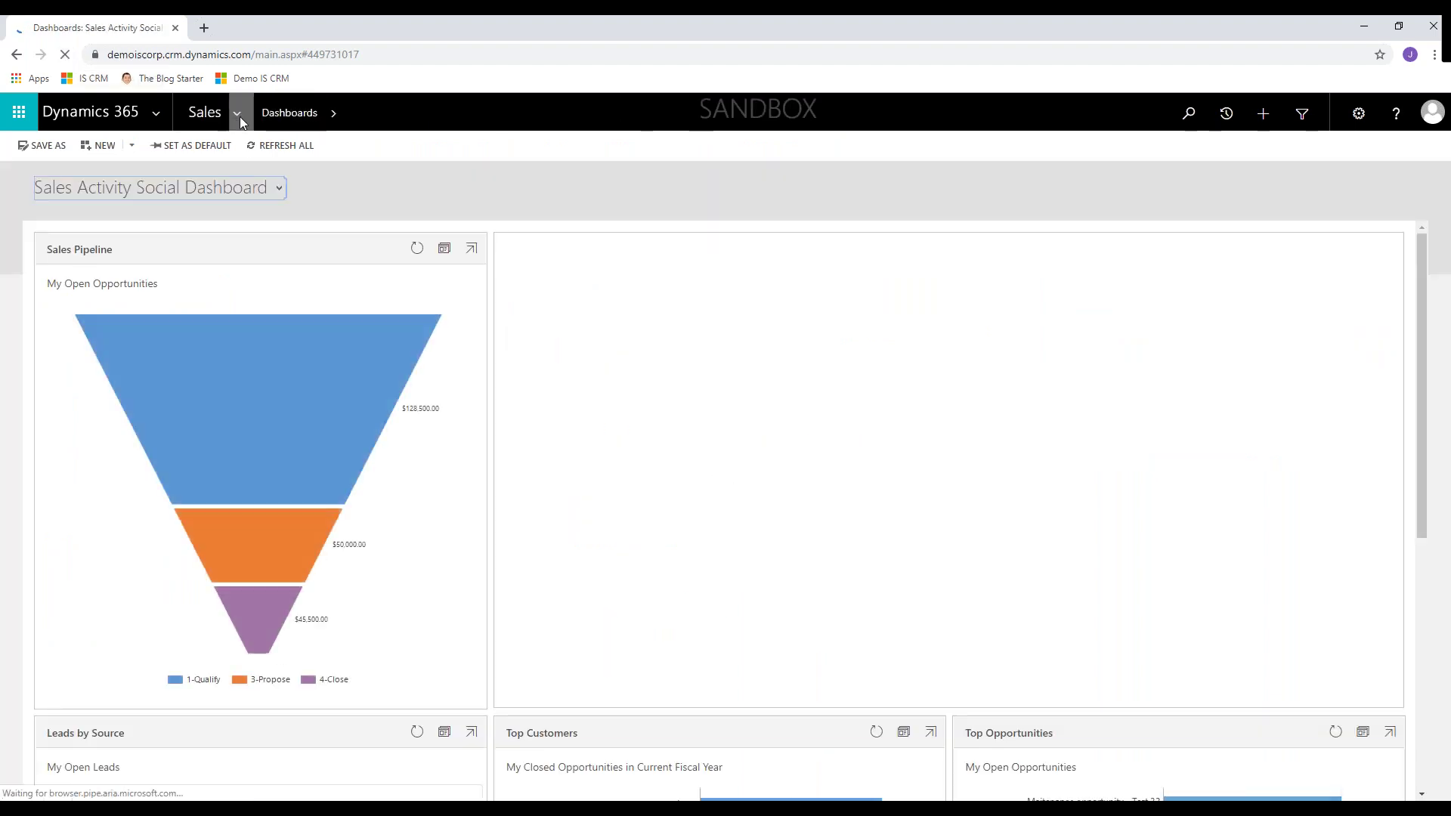
click(239, 117)
click(370, 292)
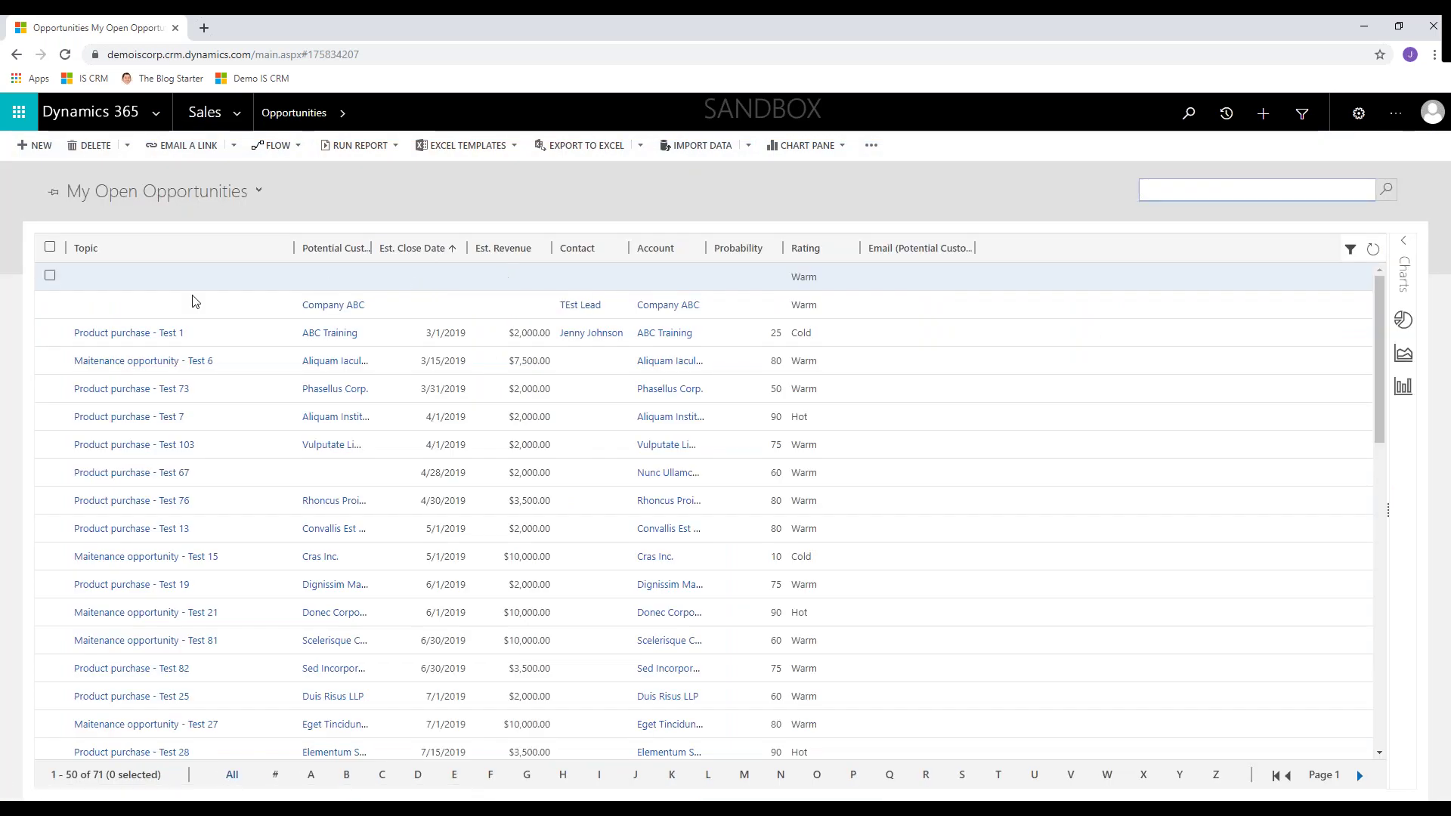
click(144, 333)
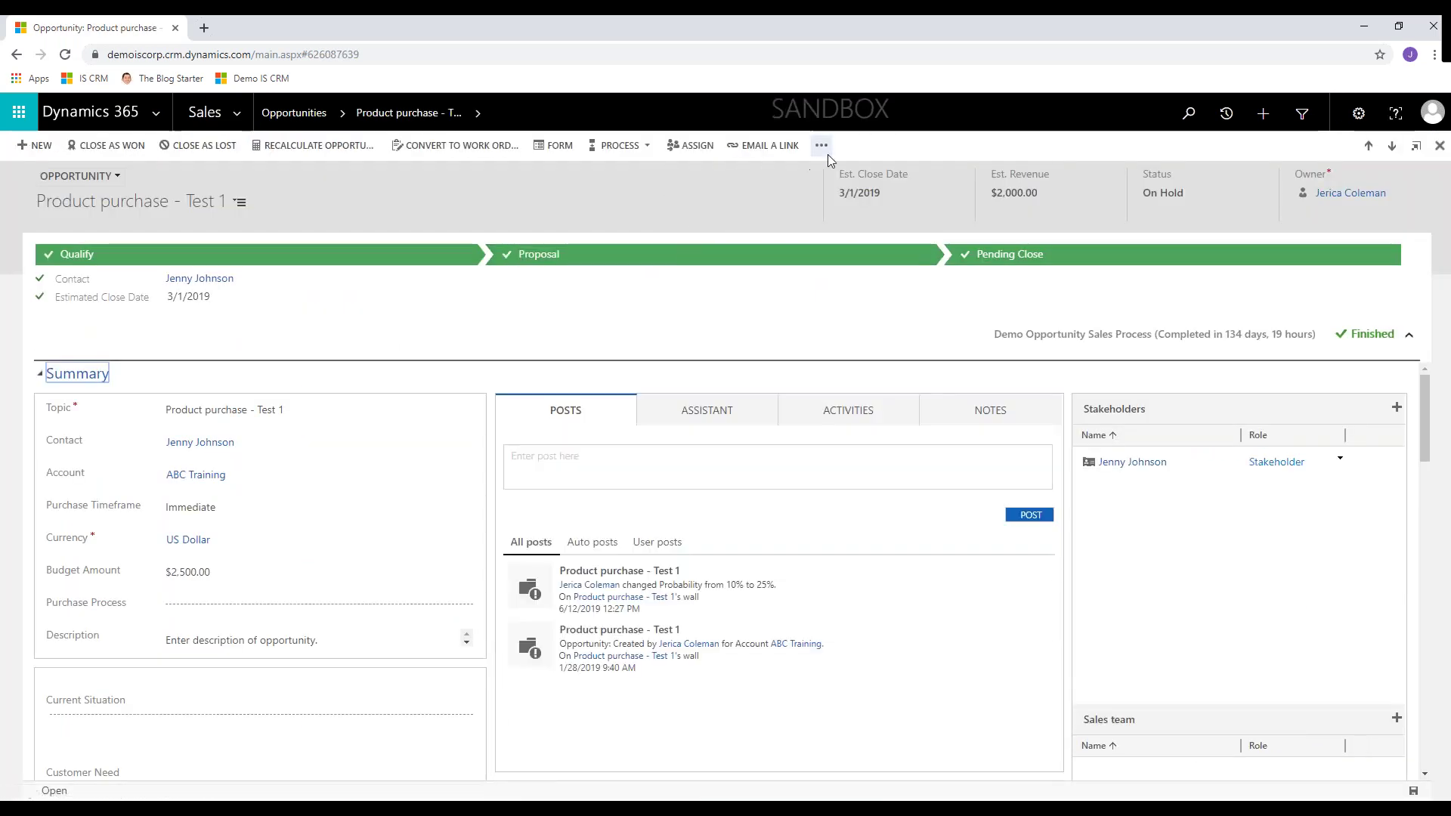
- Generate a .docx from the Opportunity Organizational template for Product purchase - Test 1 and open the download
click(821, 145)
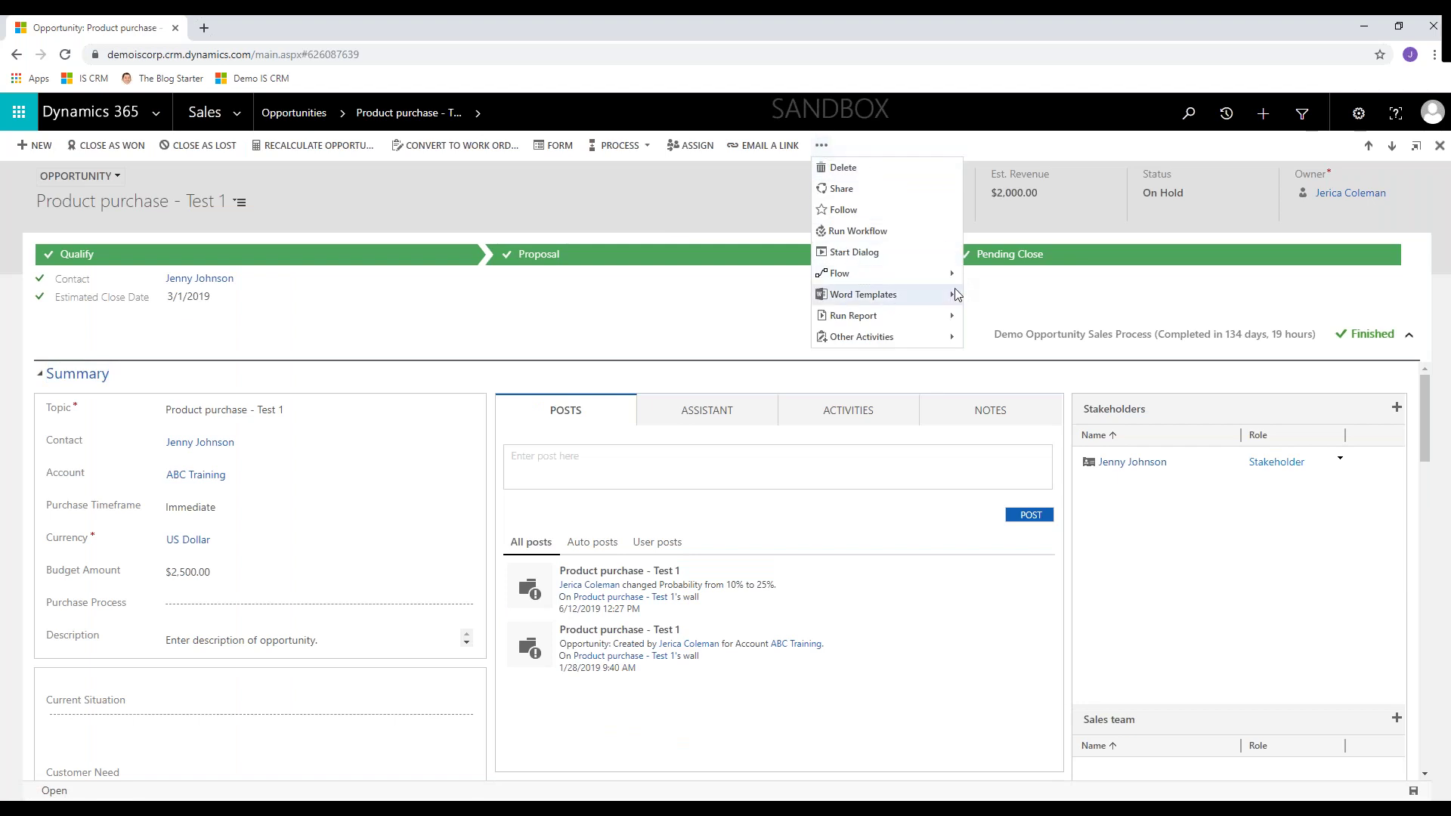
mouse_move(956, 297)
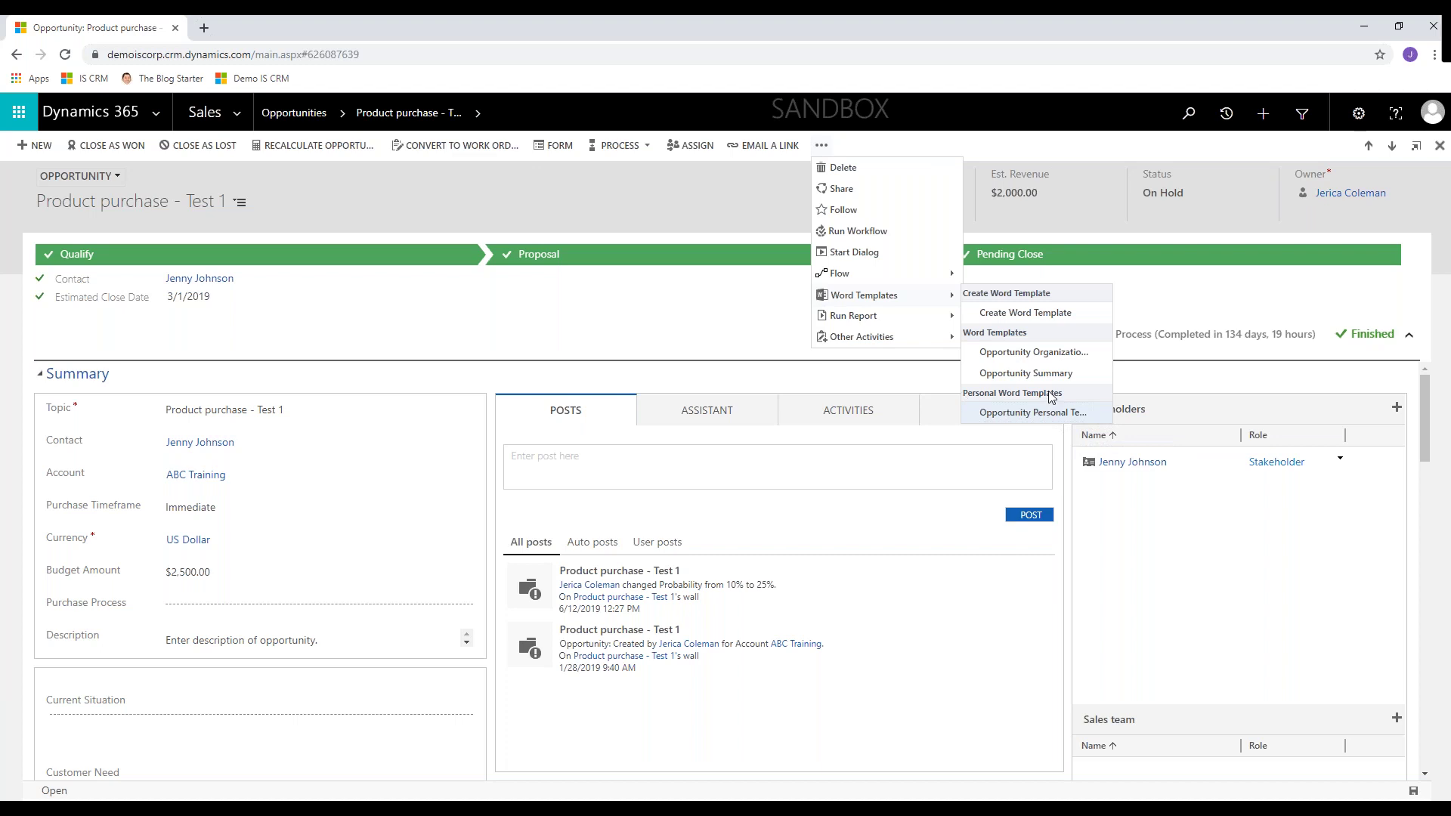
click(1067, 353)
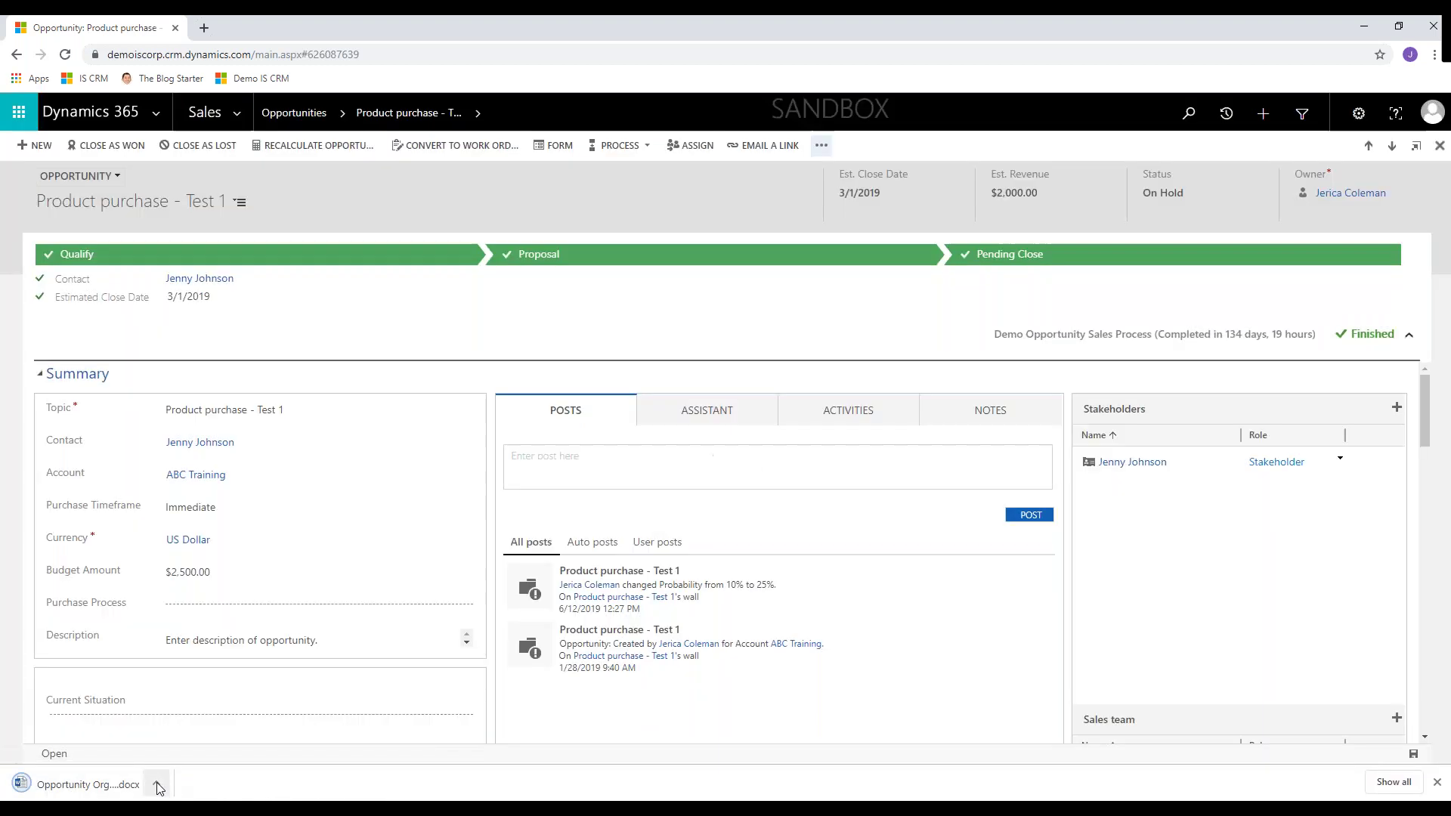
click(151, 784)
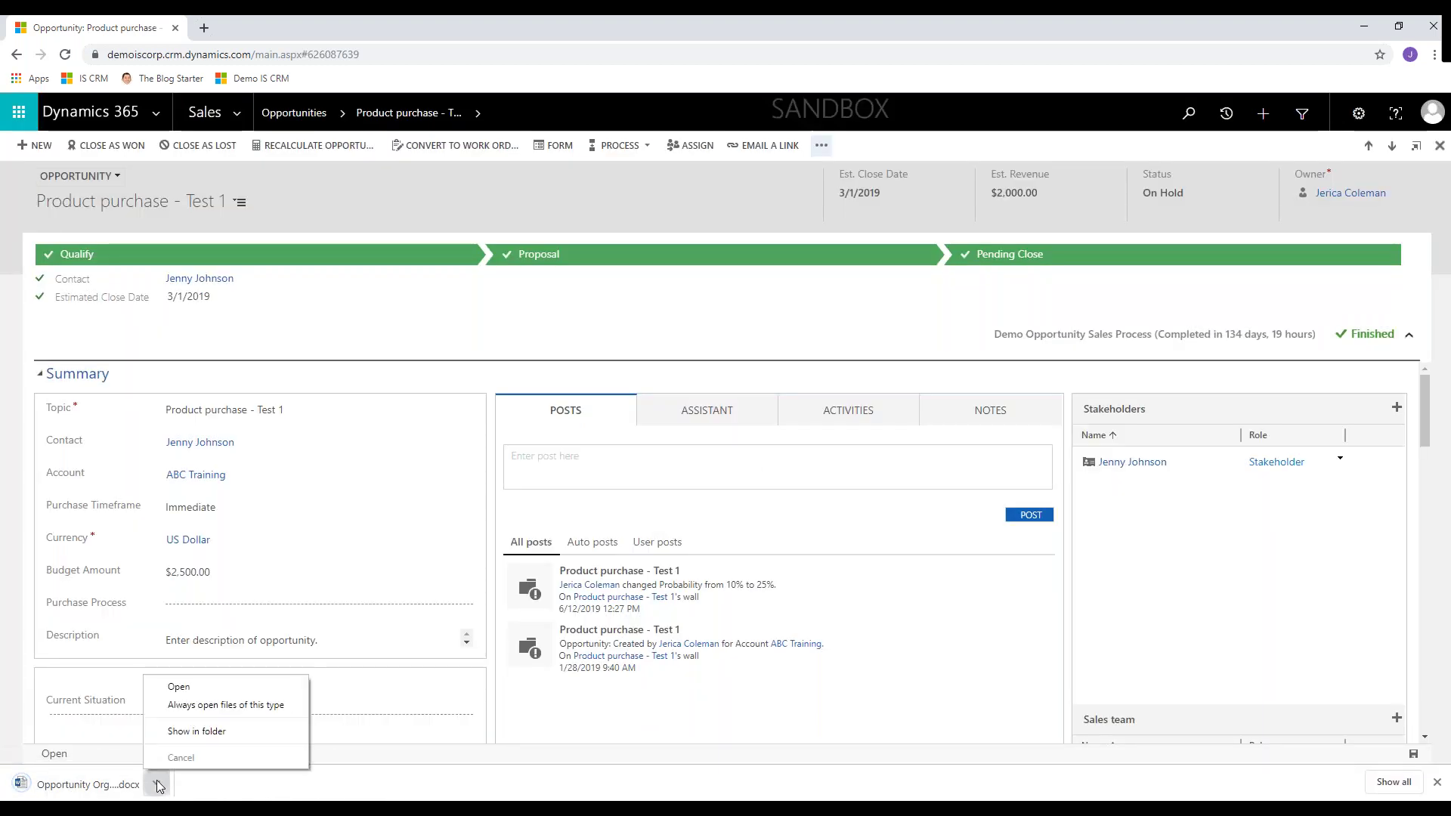
click(175, 686)
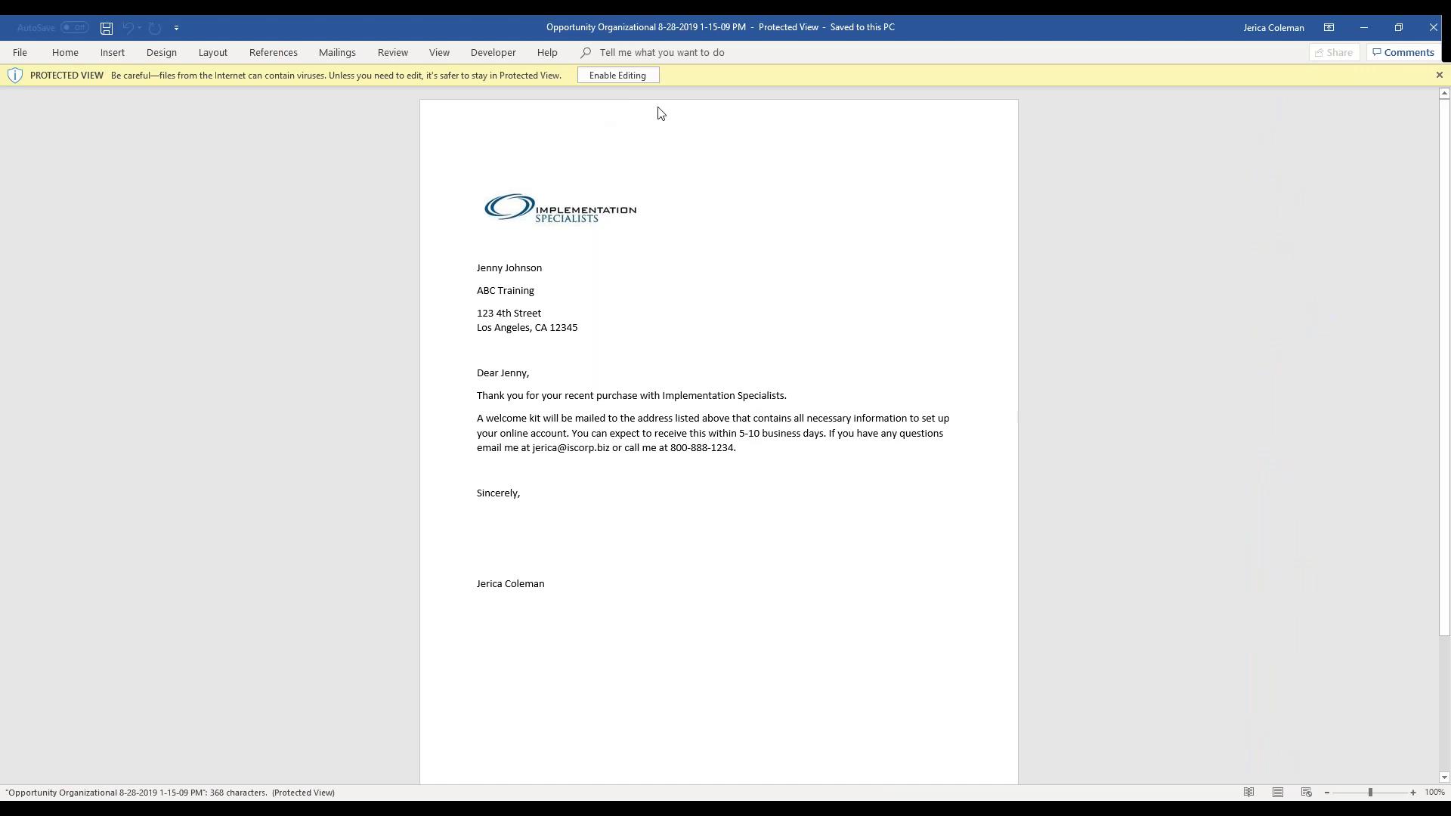
- Enable editing and check the merged recipient name, greeting, sender e-mail and sender name
click(622, 77)
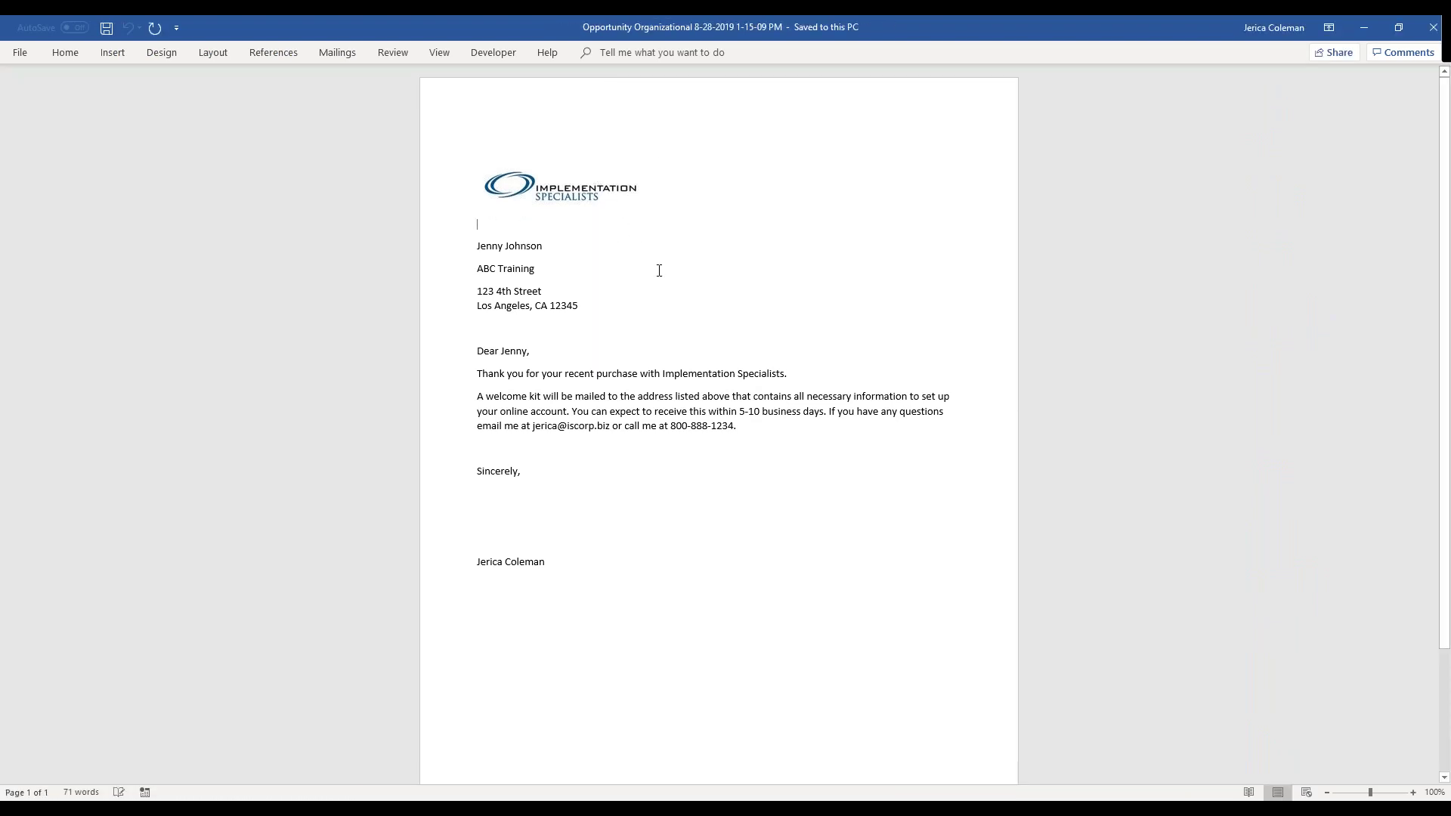
triple_click(515, 247)
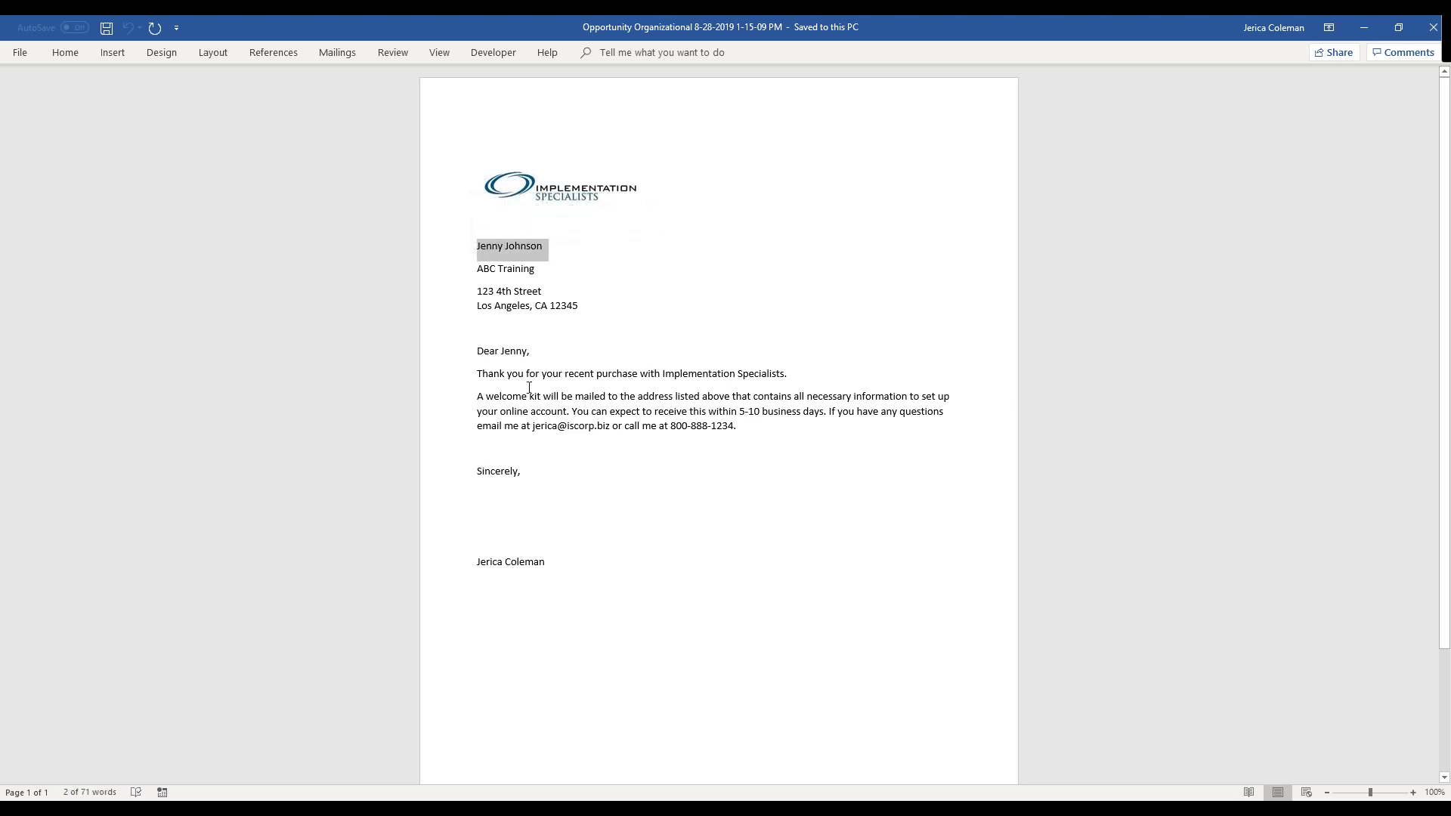
drag(478, 354, 537, 353)
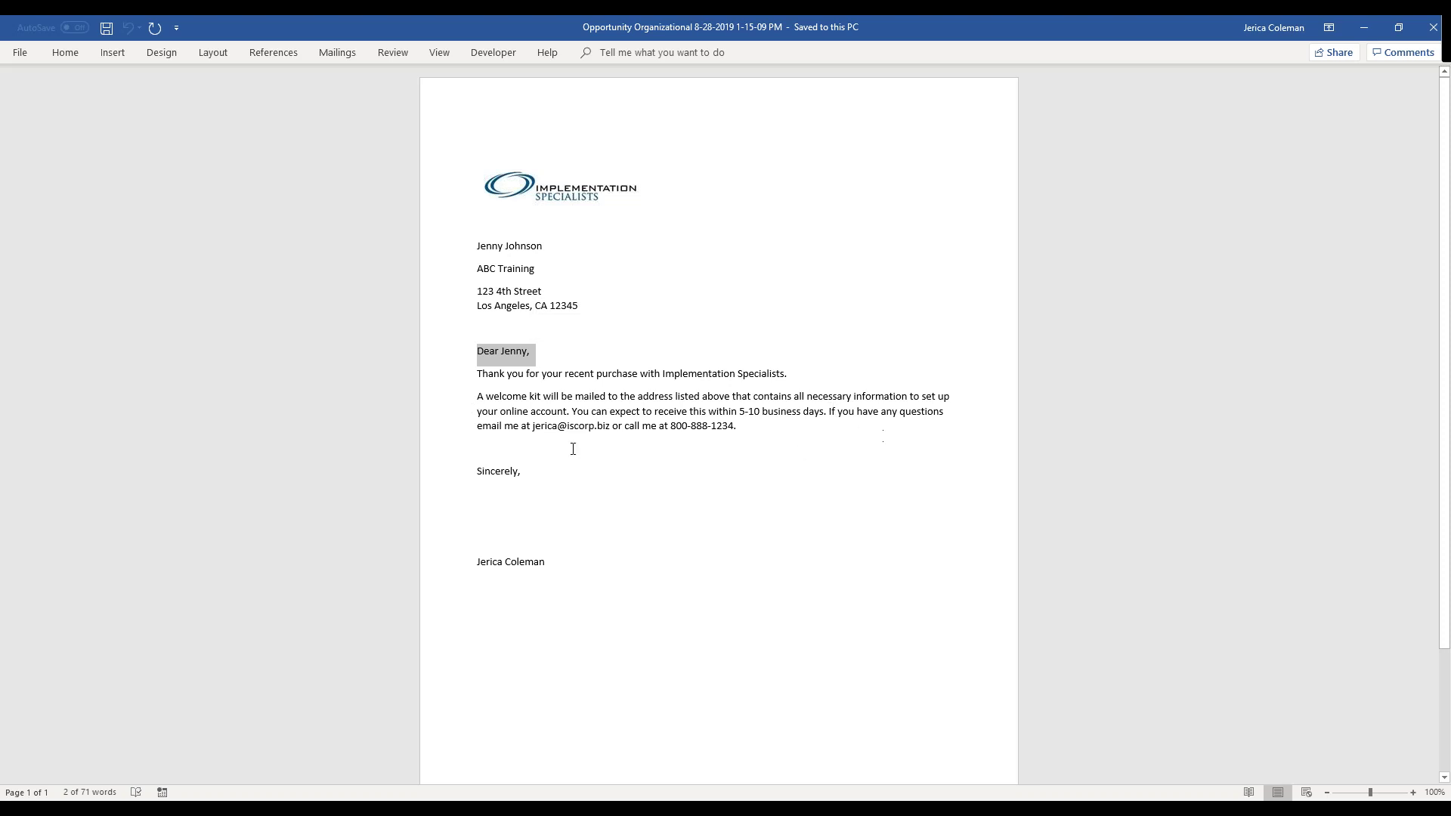
drag(531, 426, 611, 427)
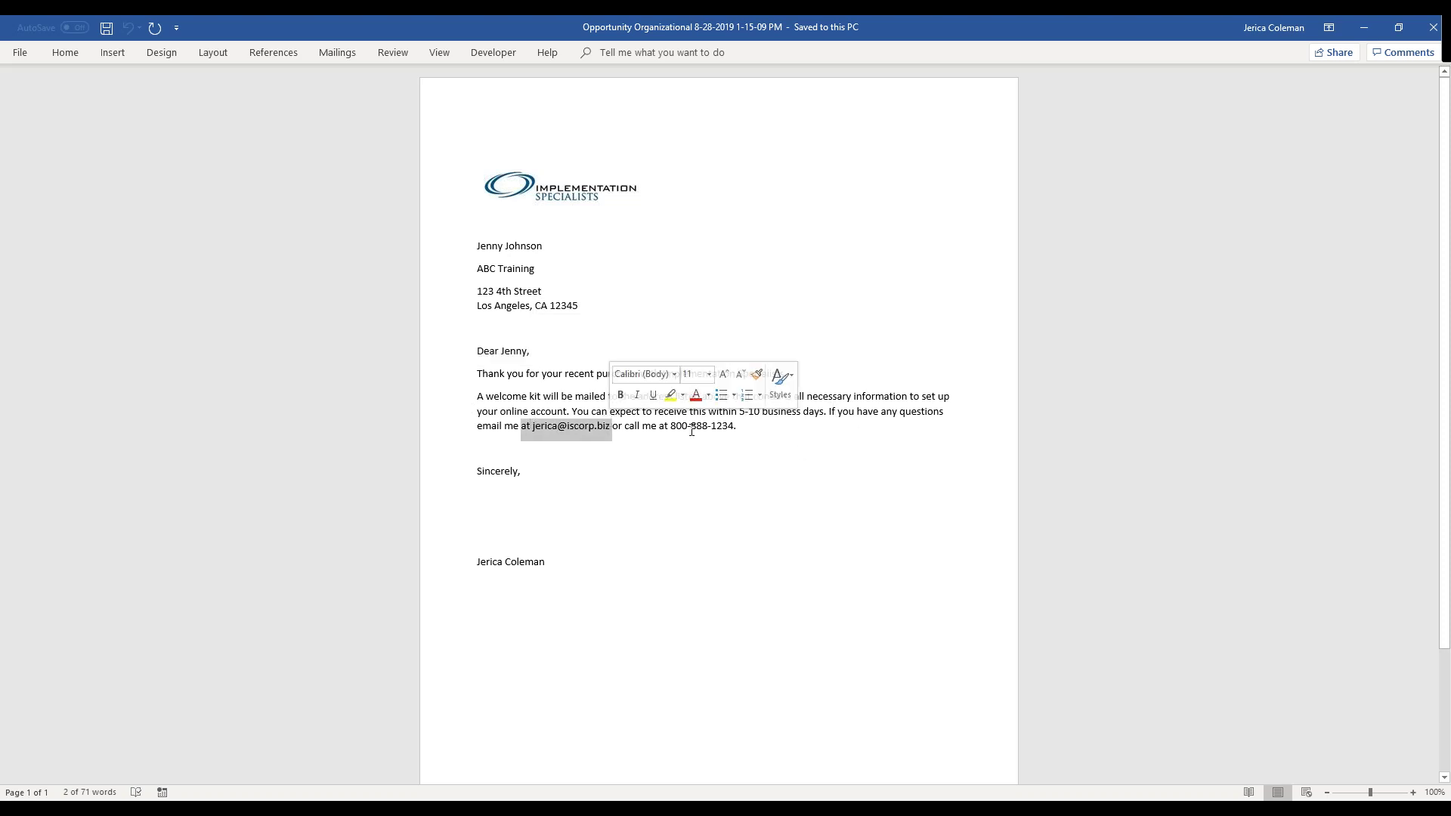
drag(476, 566, 560, 560)
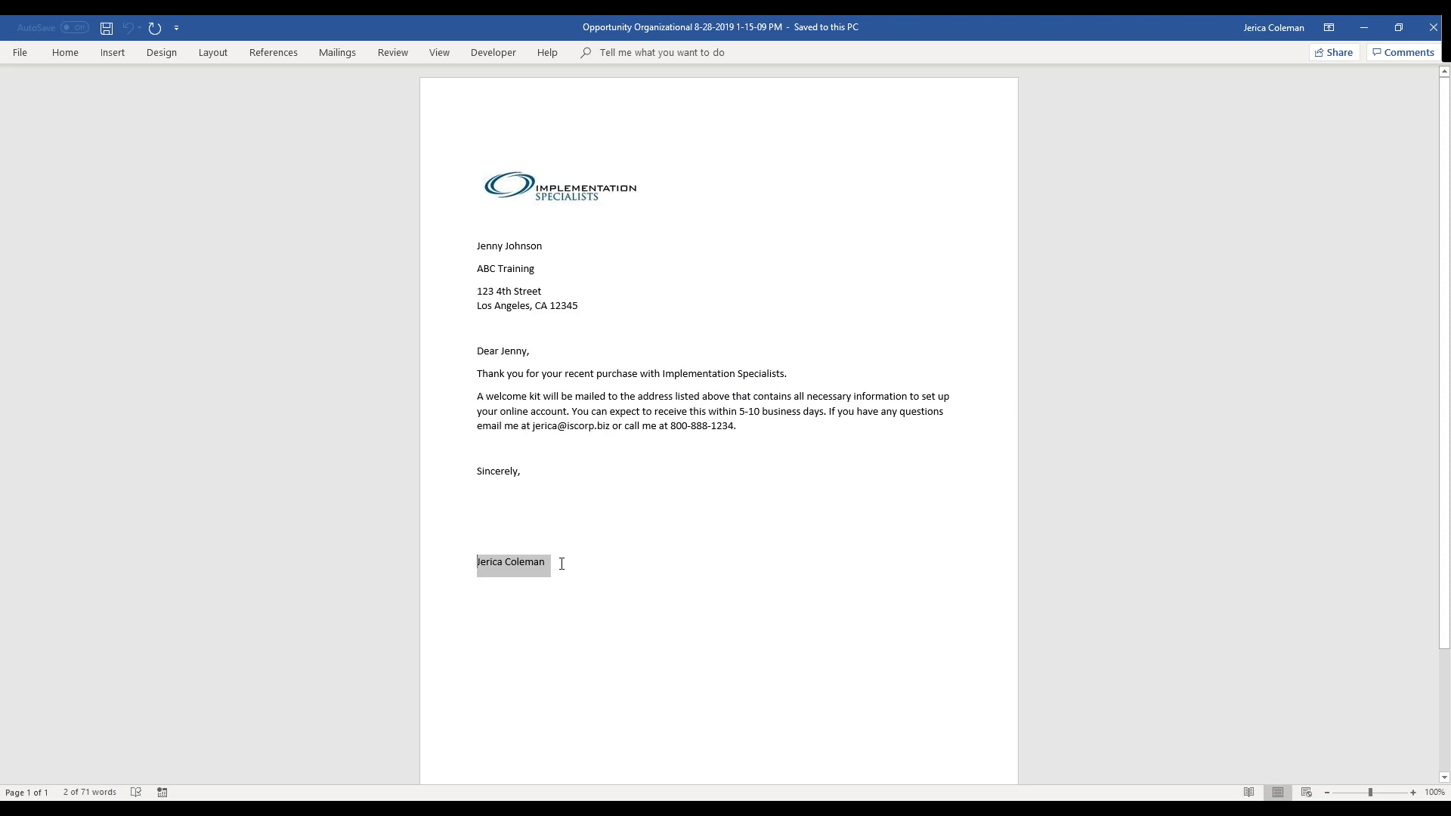
click(843, 529)
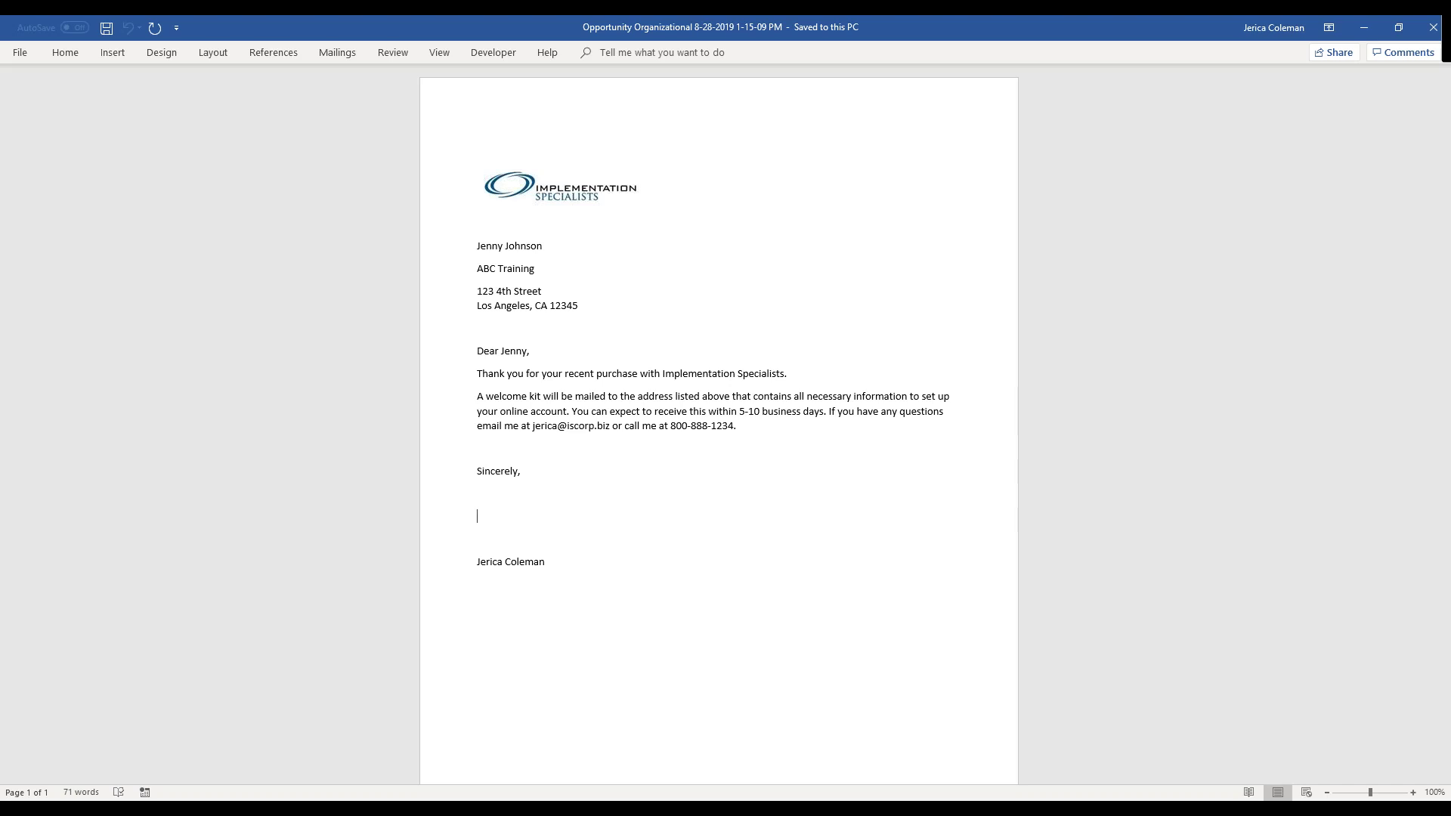
- Close the generated welcome letter and the template document with field mappings
click(1433, 31)
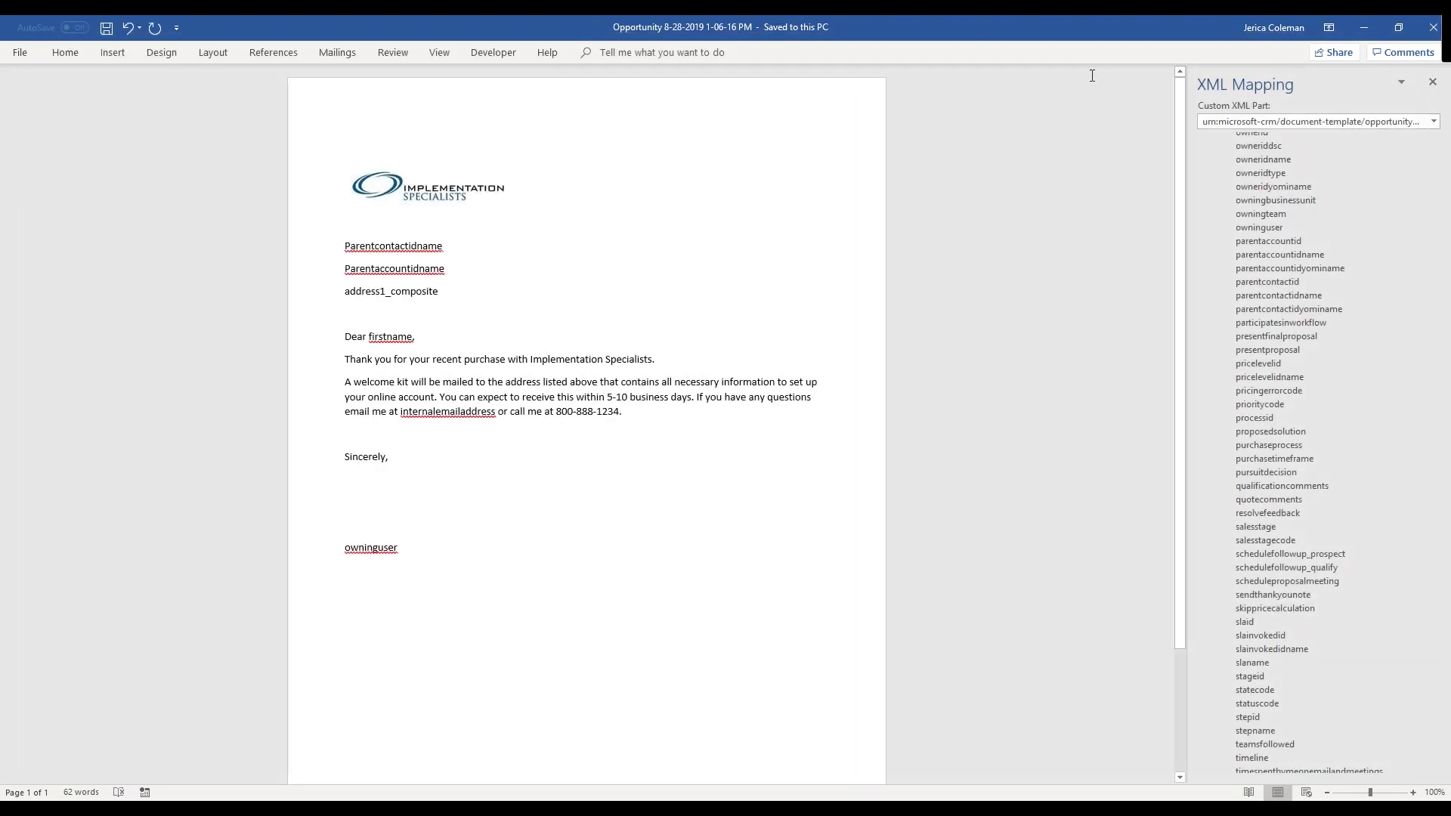
click(1434, 30)
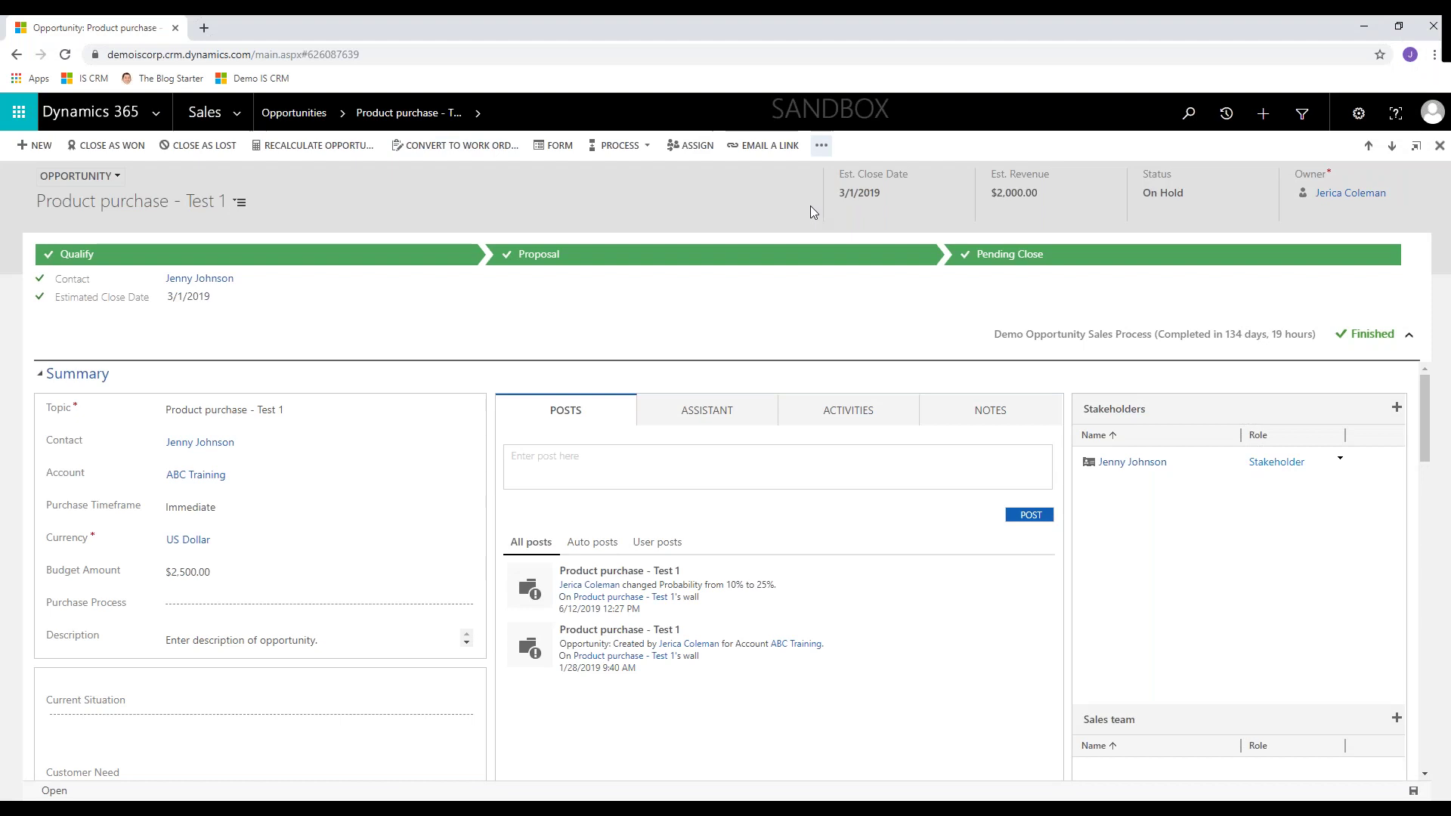
click(822, 146)
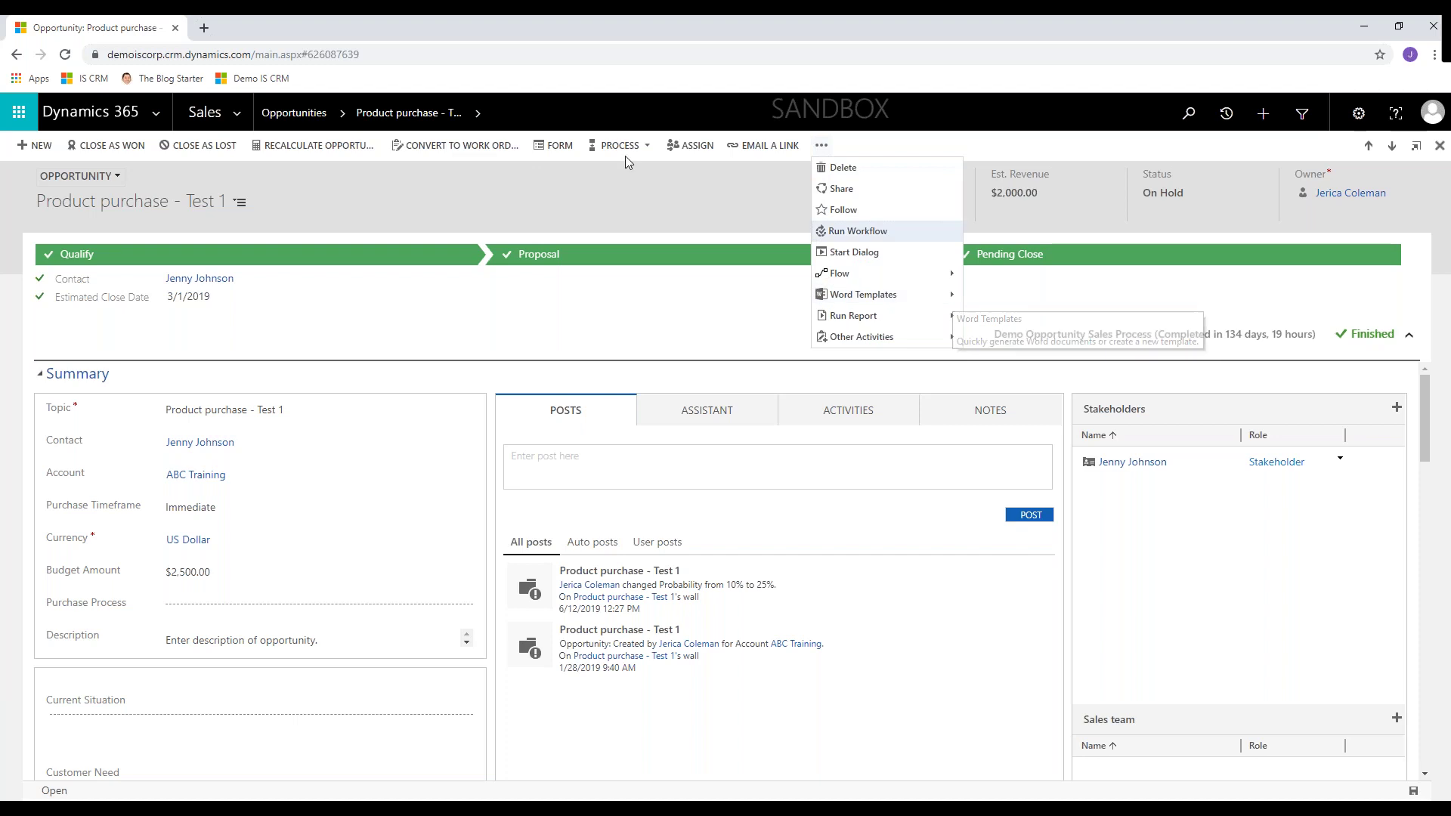
- Navigate to Settings > Templates > Document Templates in Dynamics 365
click(237, 115)
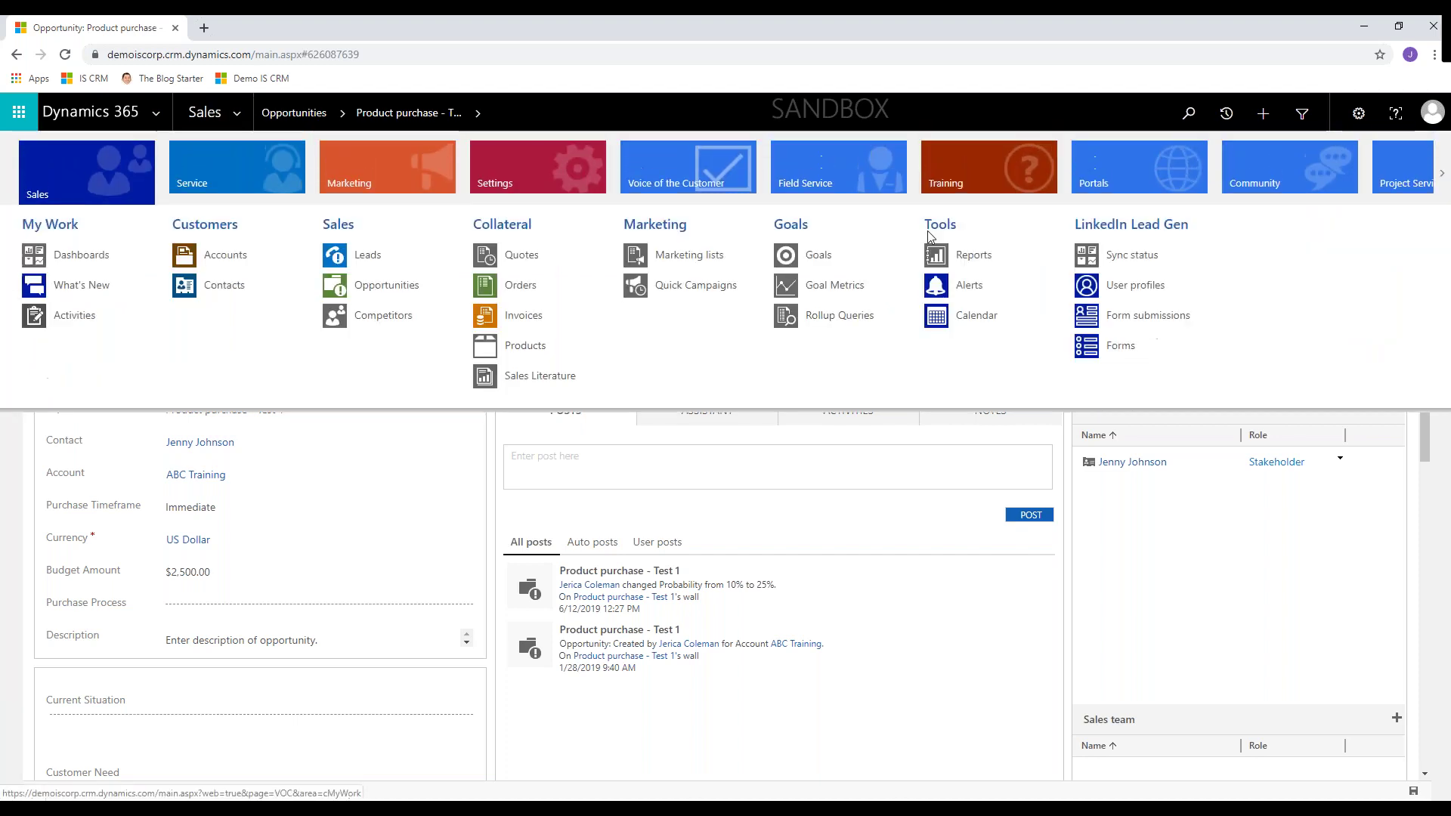
click(551, 175)
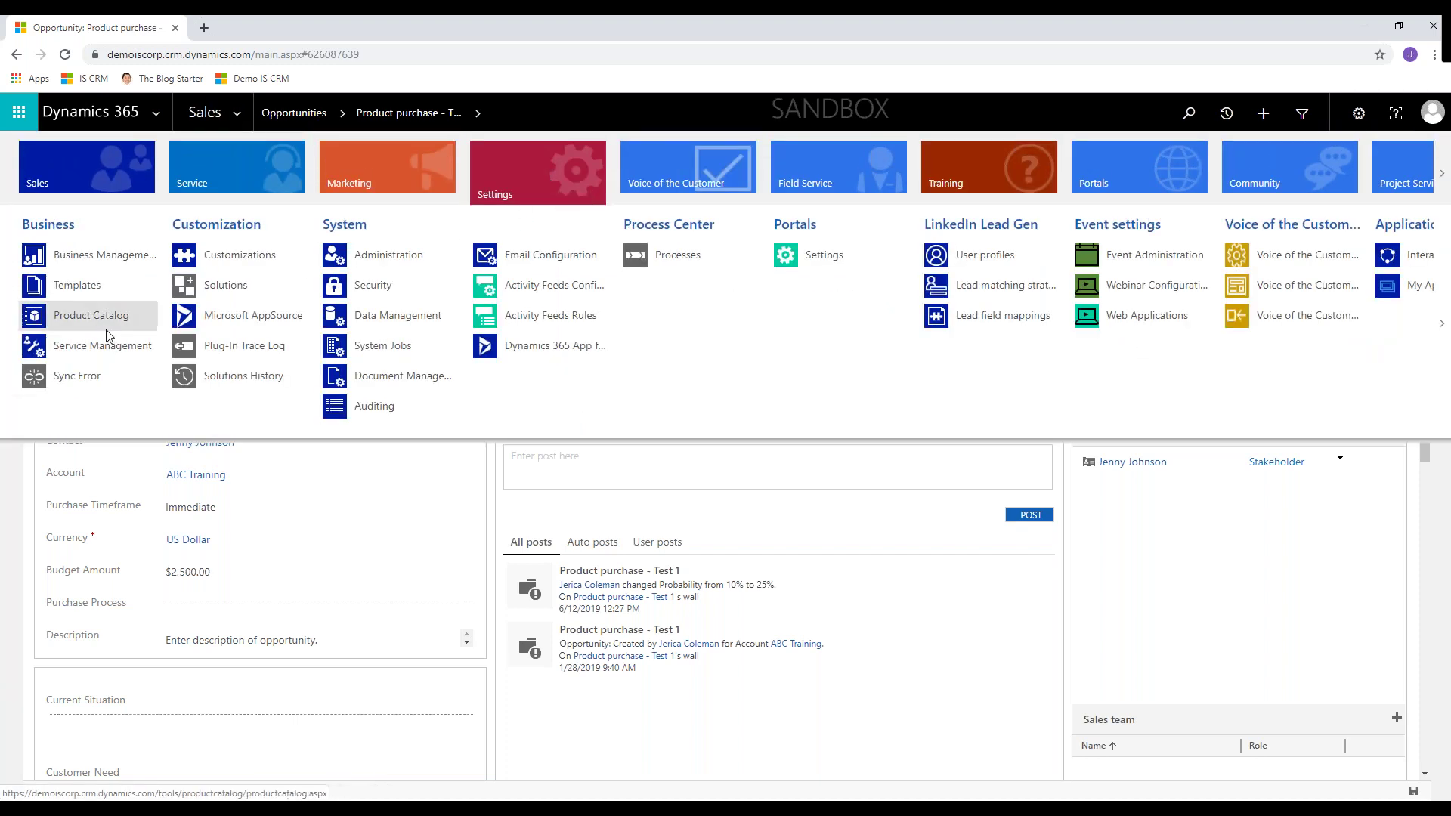
click(88, 296)
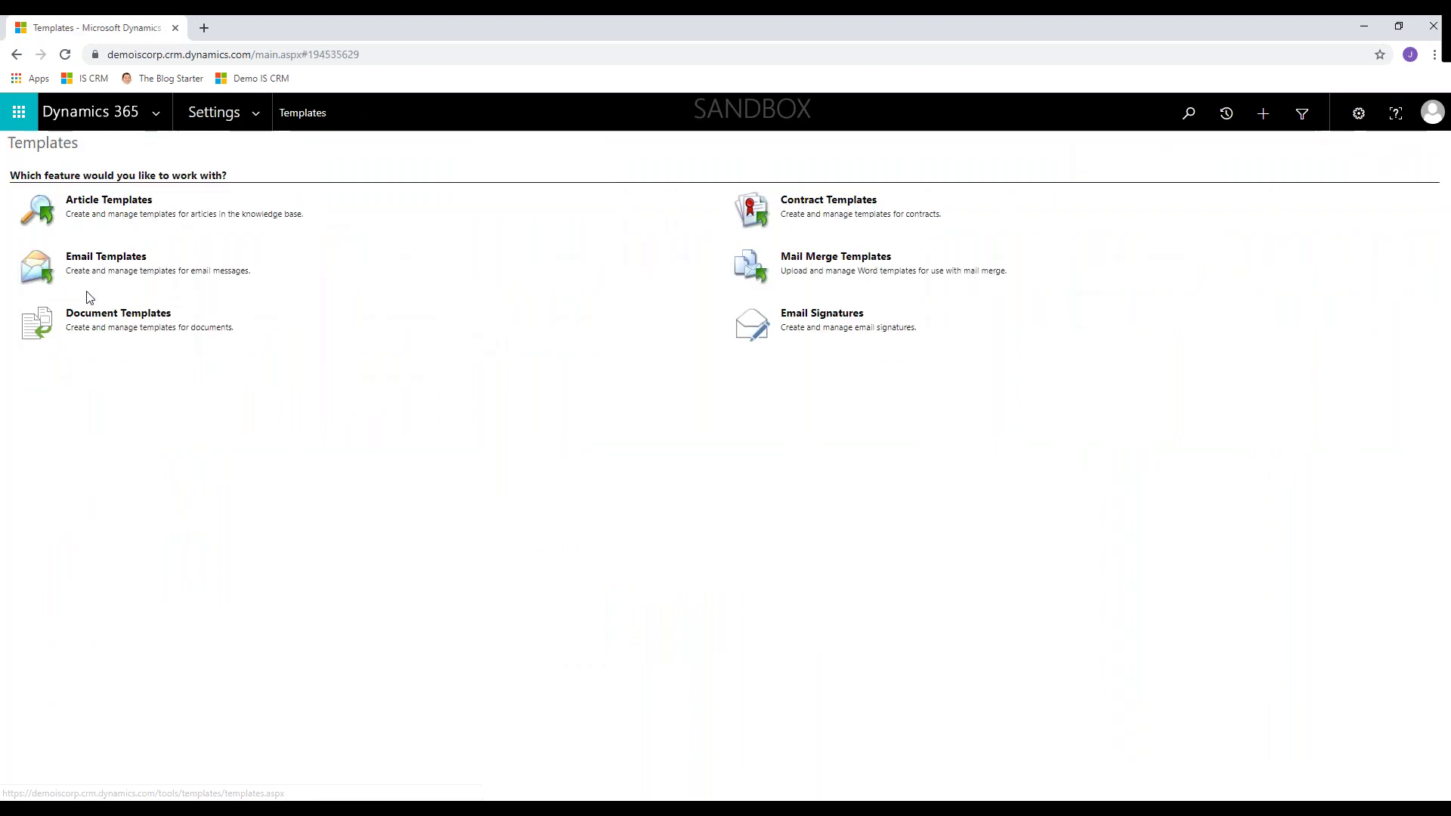
click(89, 311)
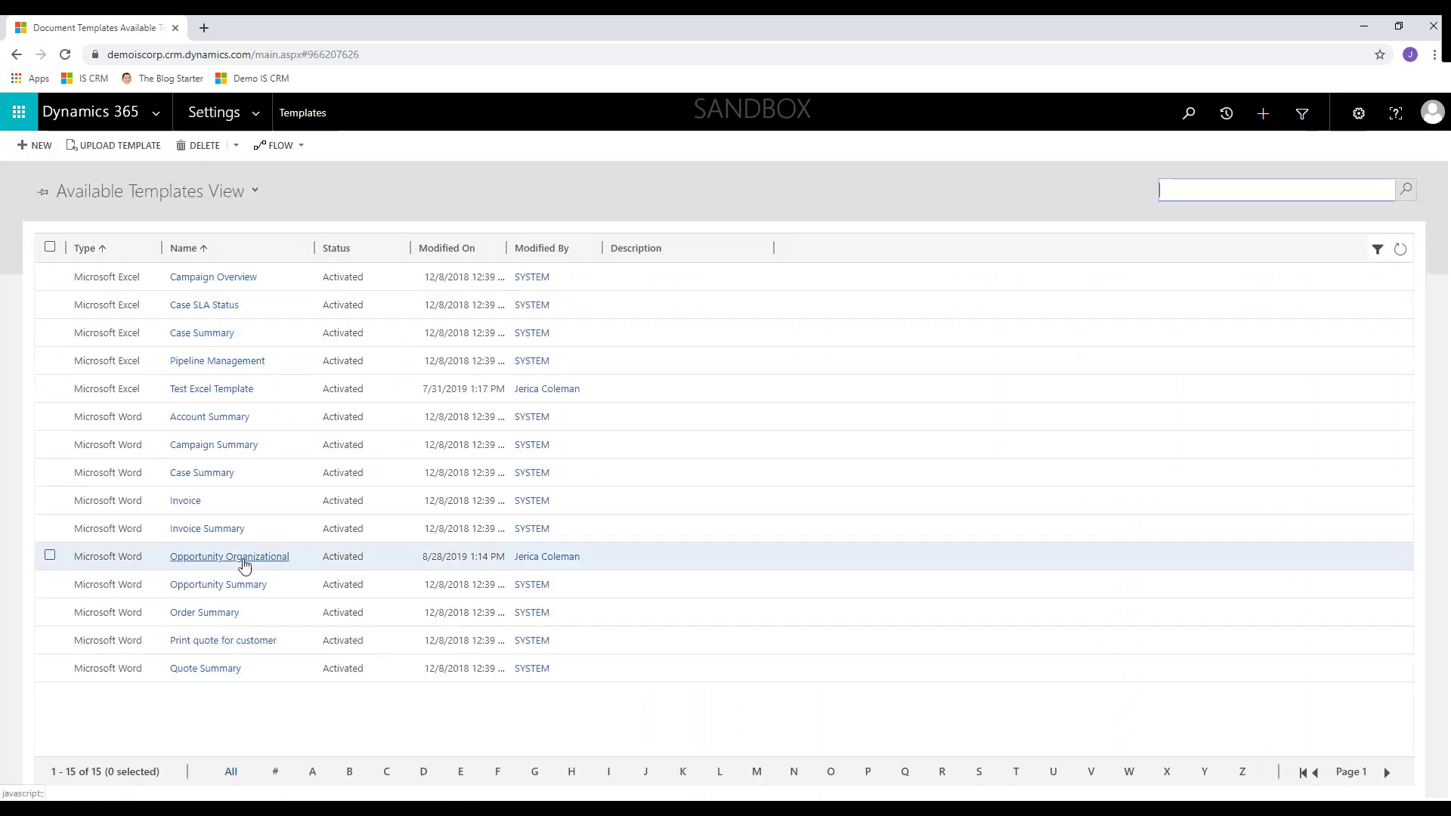
- Select the Opportunity Organizational template and deactivate it so its status becomes Draft
click(305, 560)
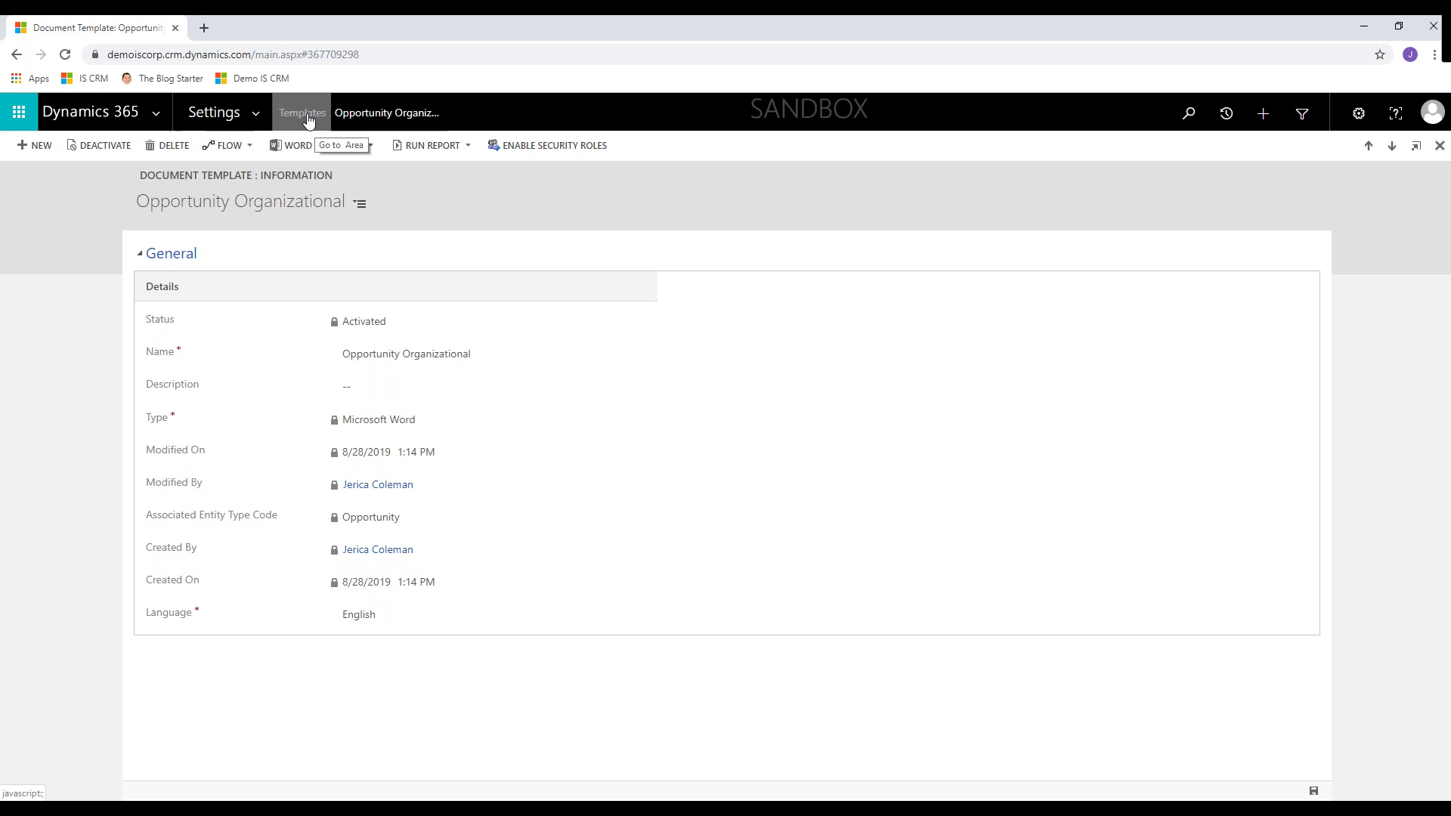
click(305, 116)
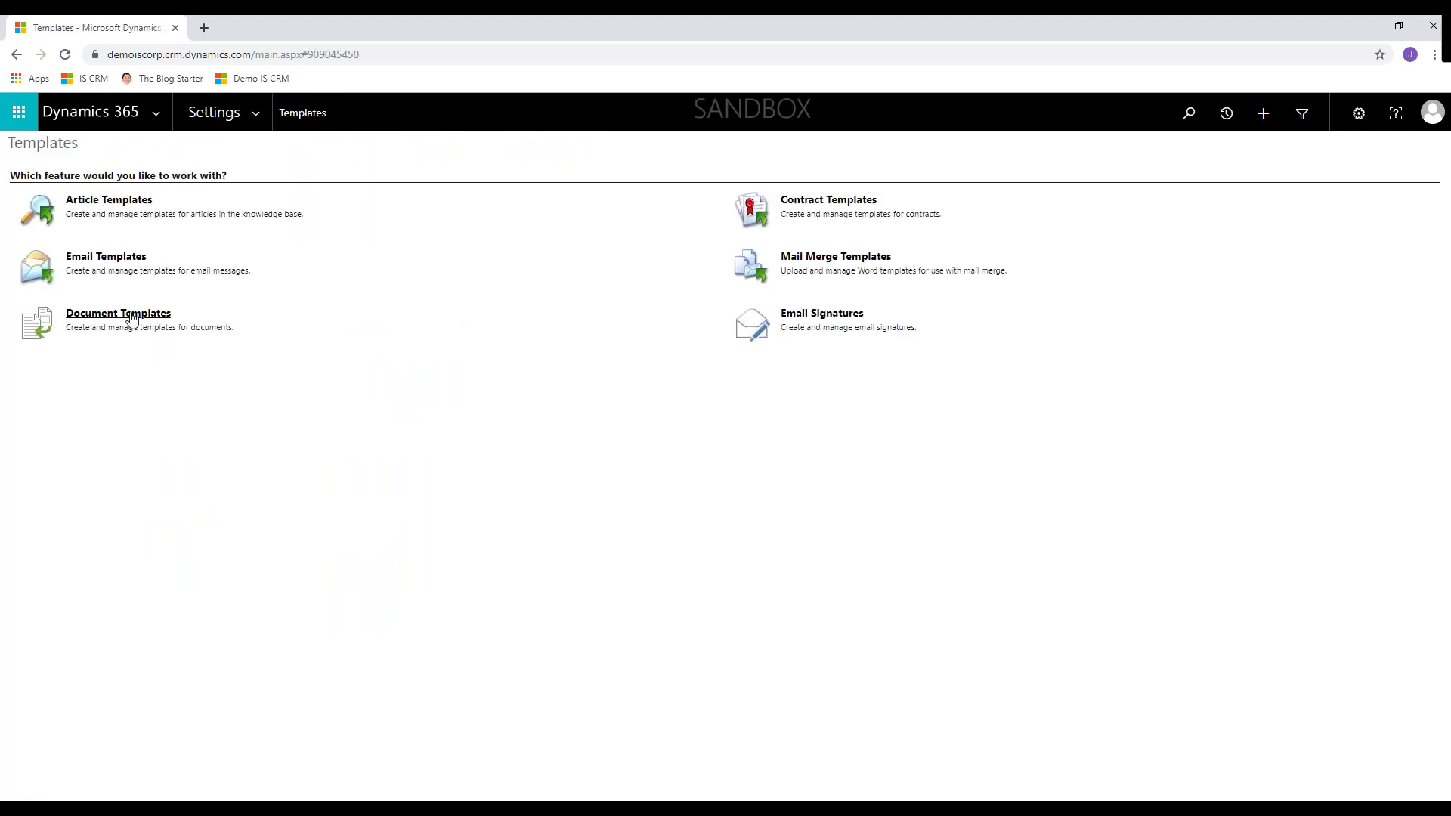
click(131, 318)
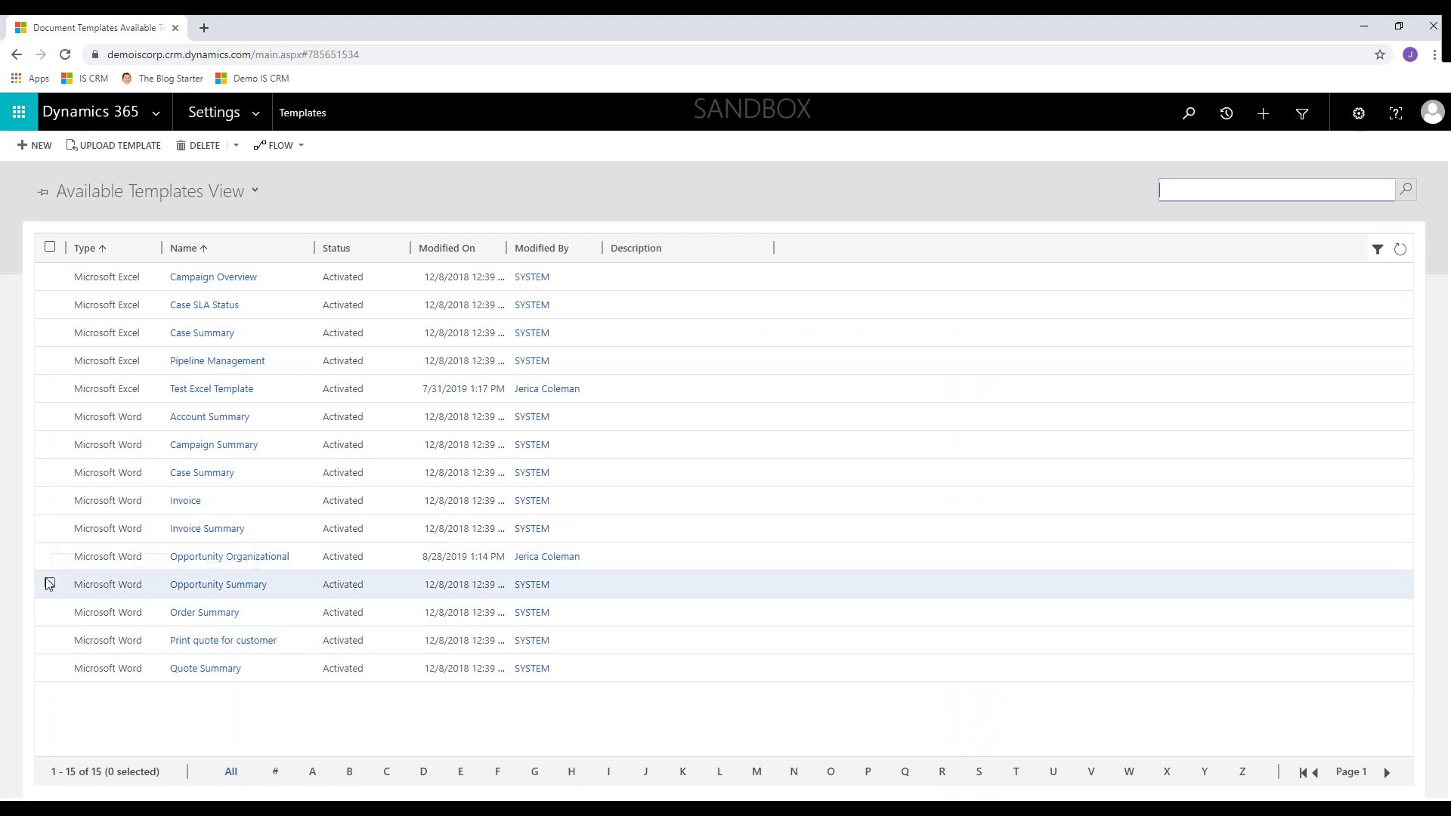
click(50, 556)
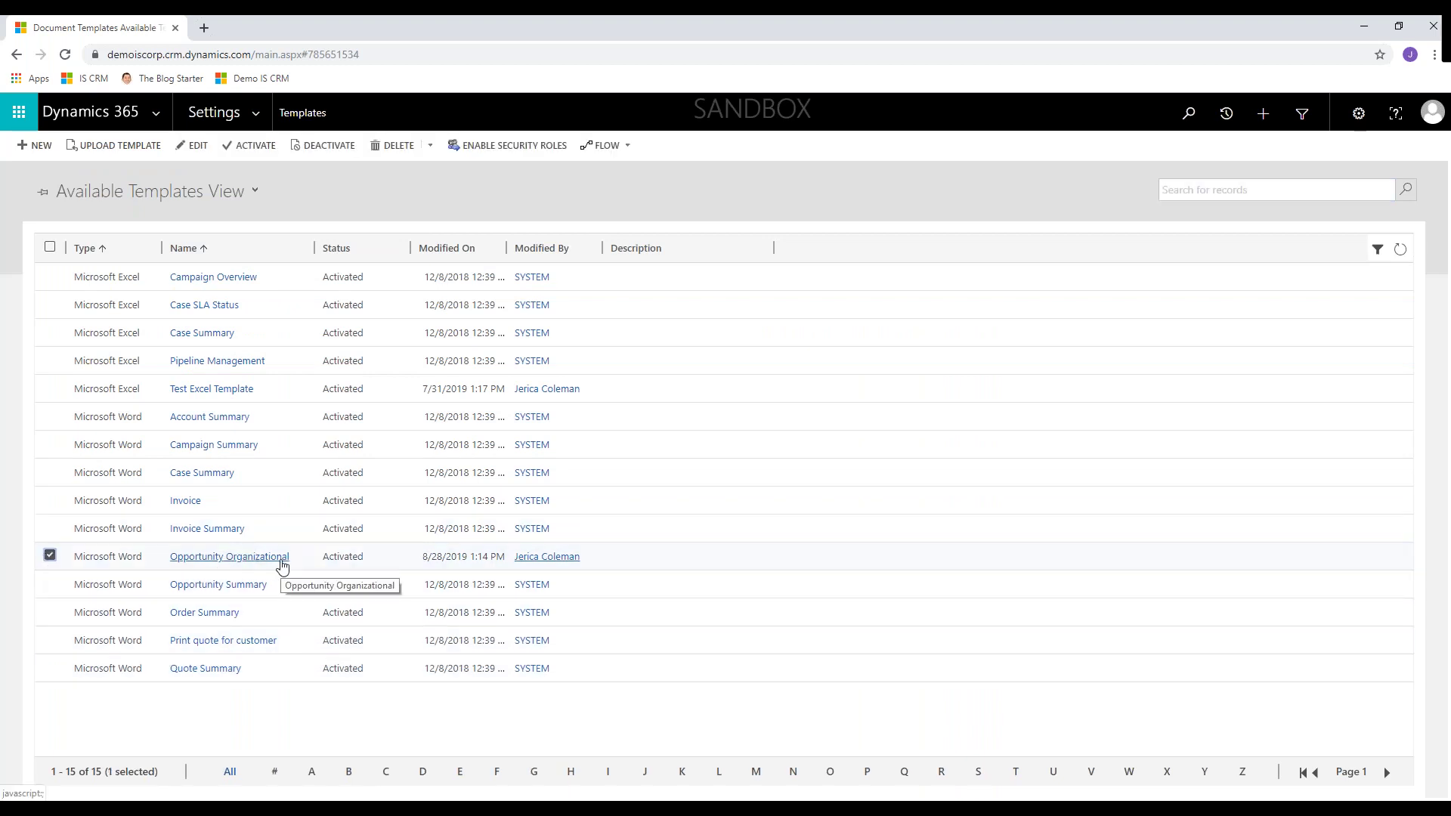
click(196, 148)
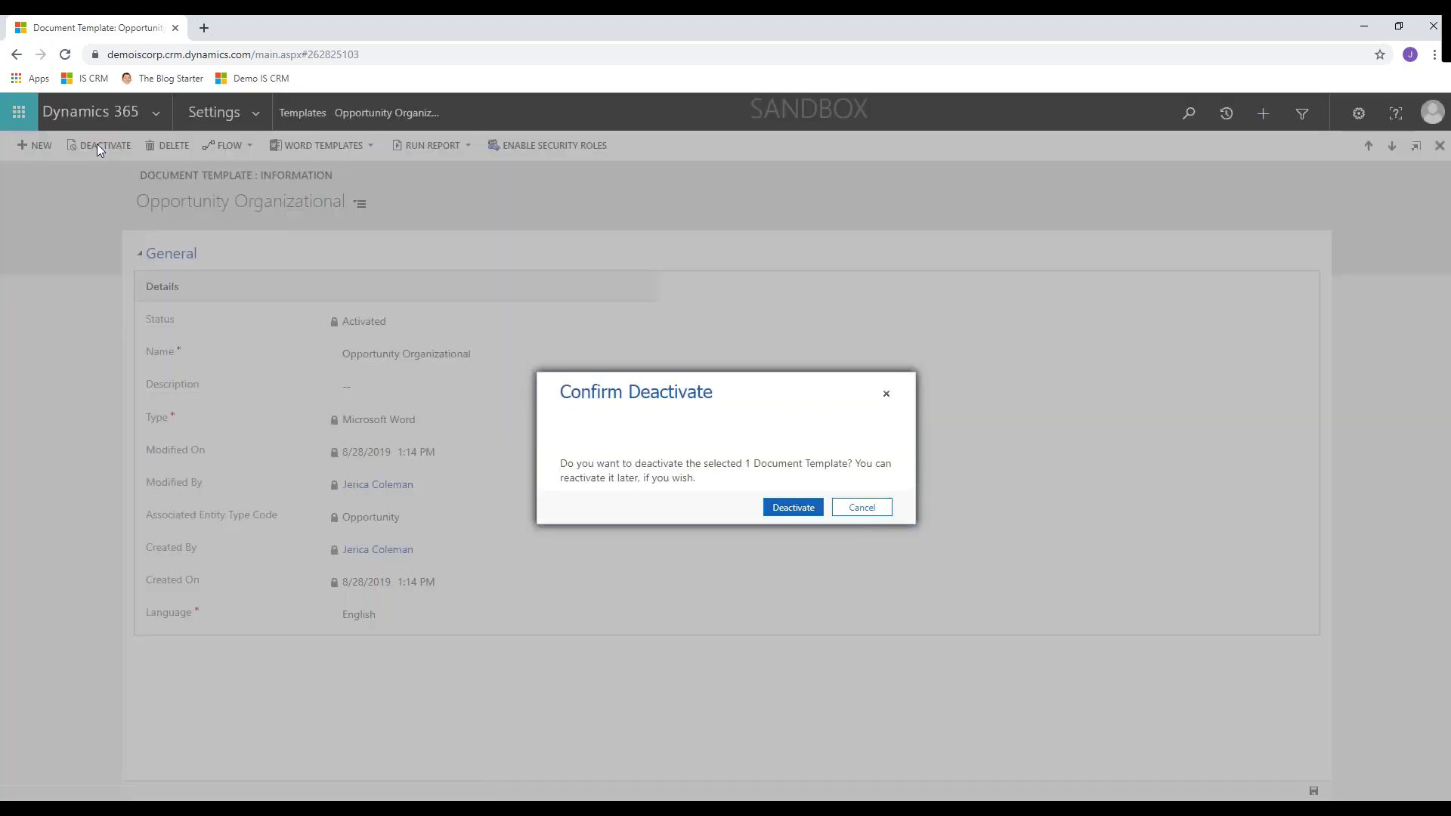
click(794, 509)
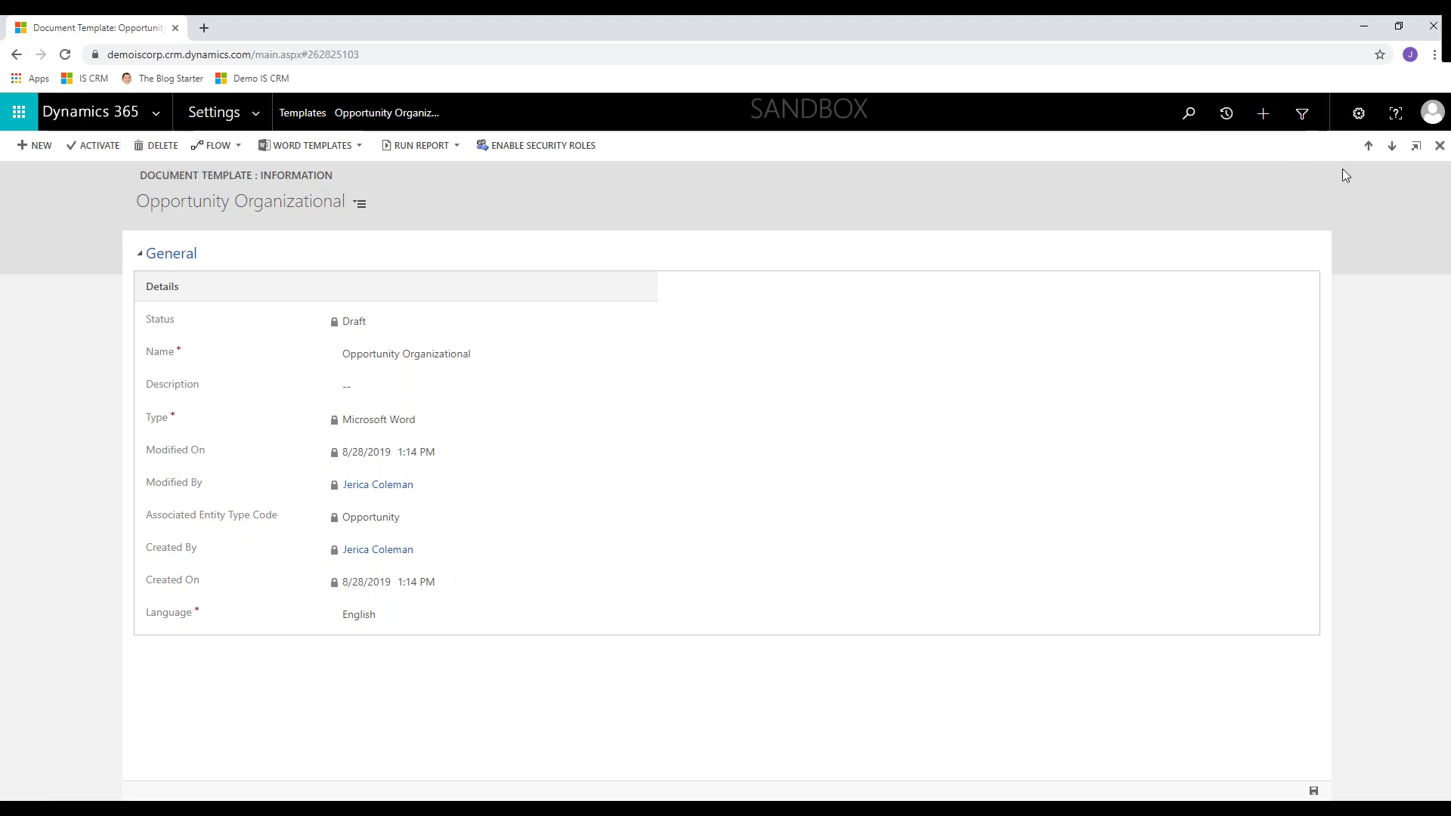
- Open Advanced Find in an enlarged window and list the Document Templates results
click(1303, 116)
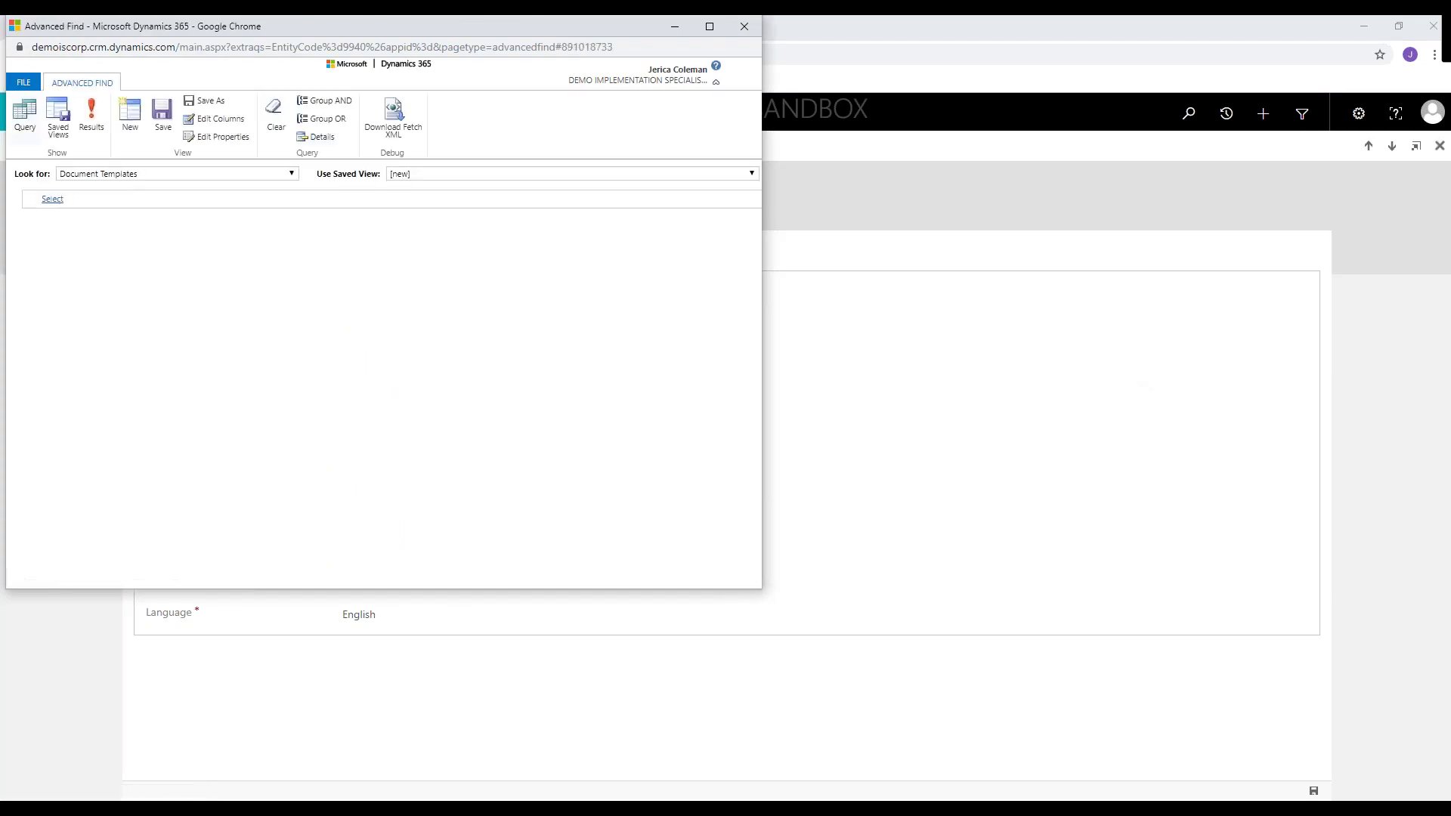
drag(762, 588, 1088, 709)
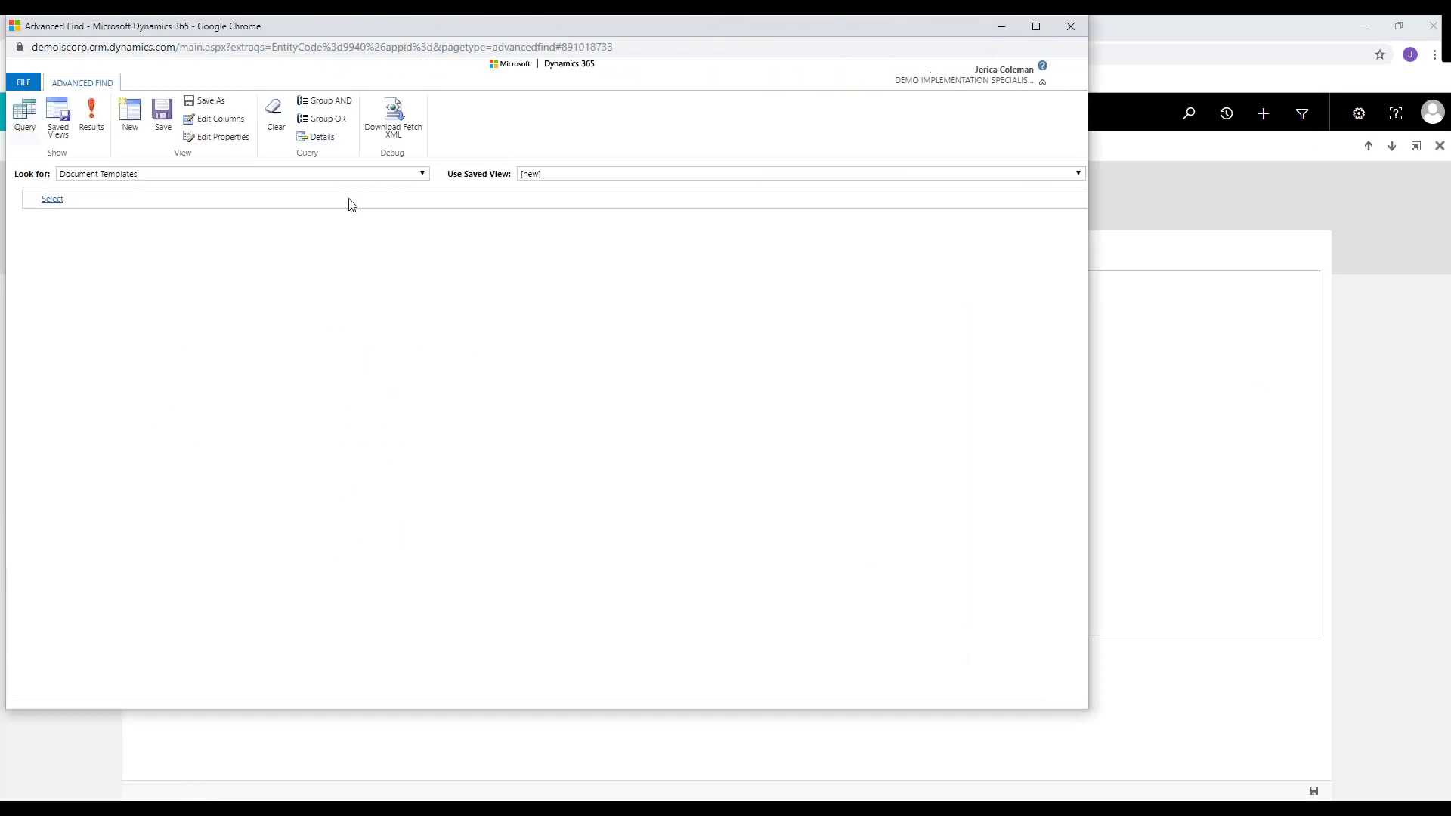
click(420, 176)
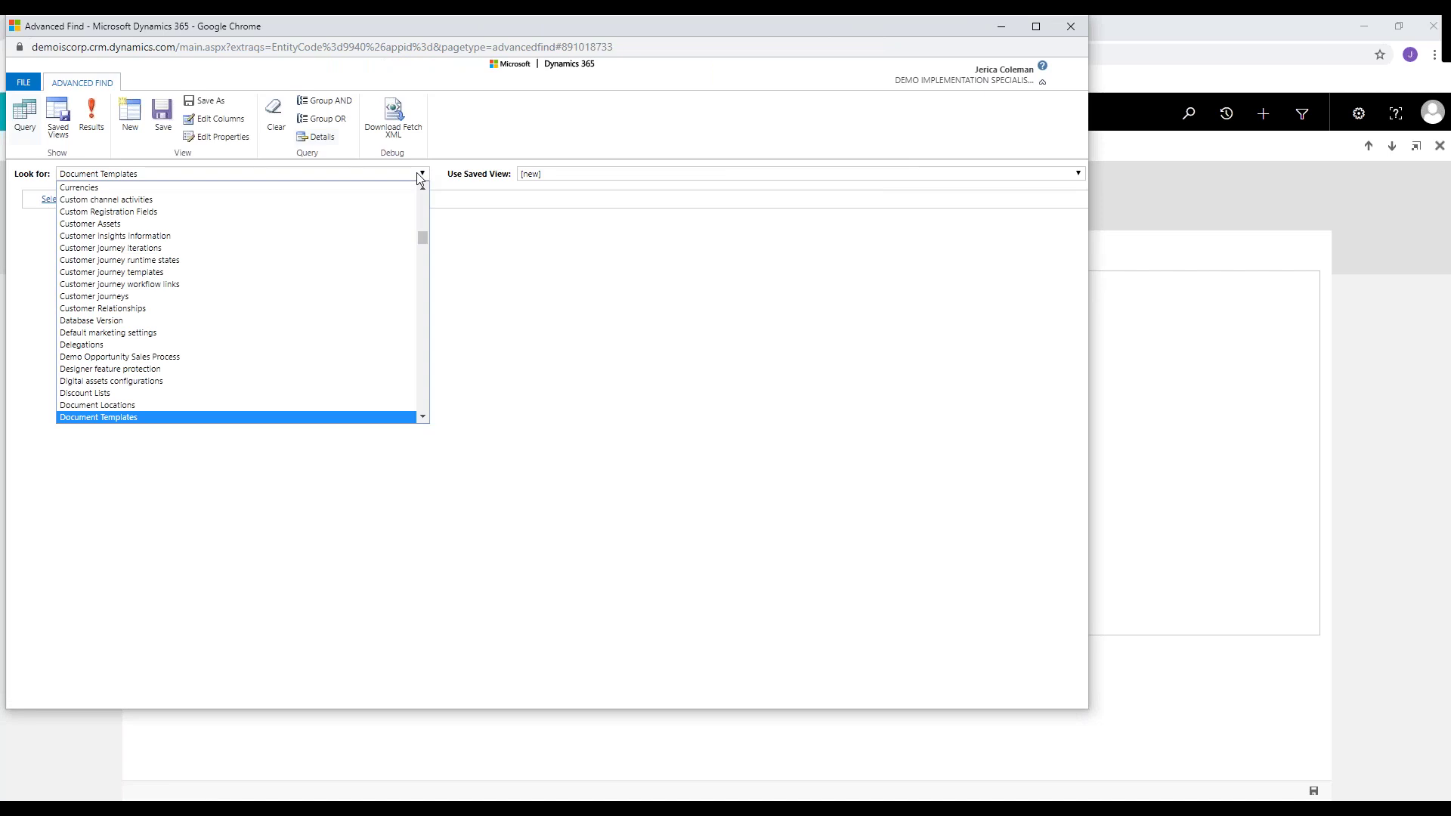
click(509, 237)
click(97, 127)
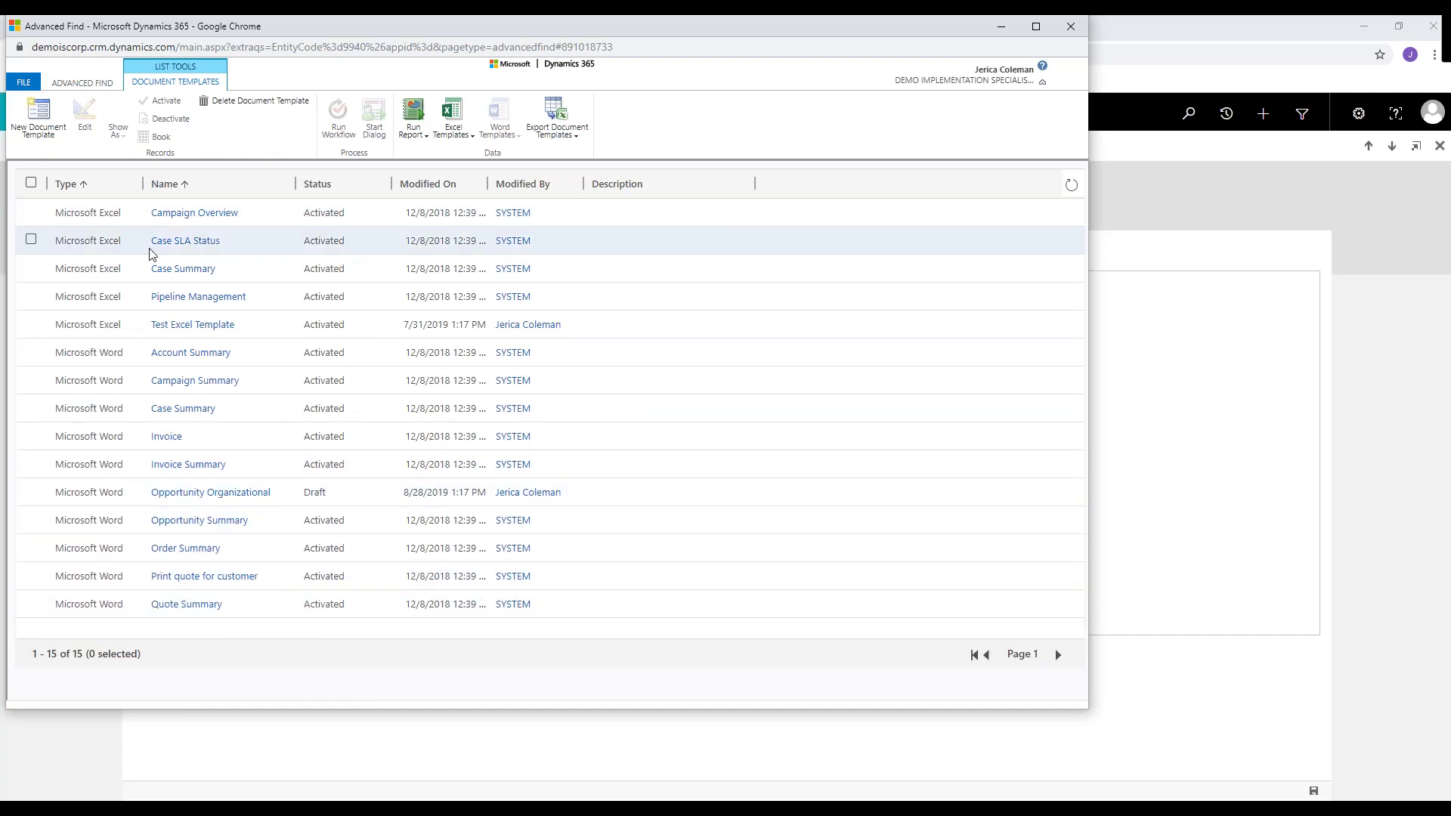
- Change the record type to Personal Document Templates and show the results
click(83, 87)
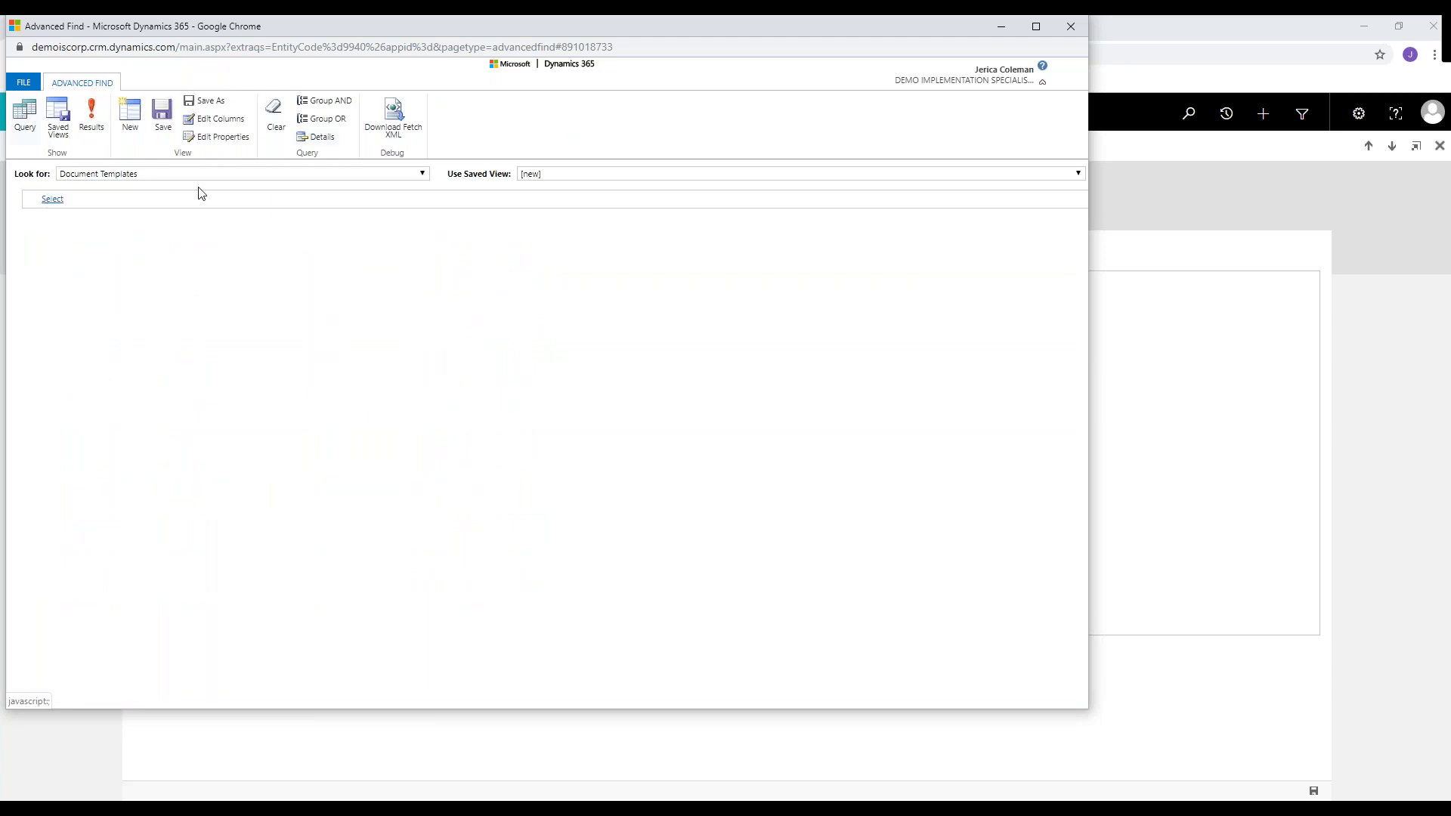
click(420, 175)
text(per)
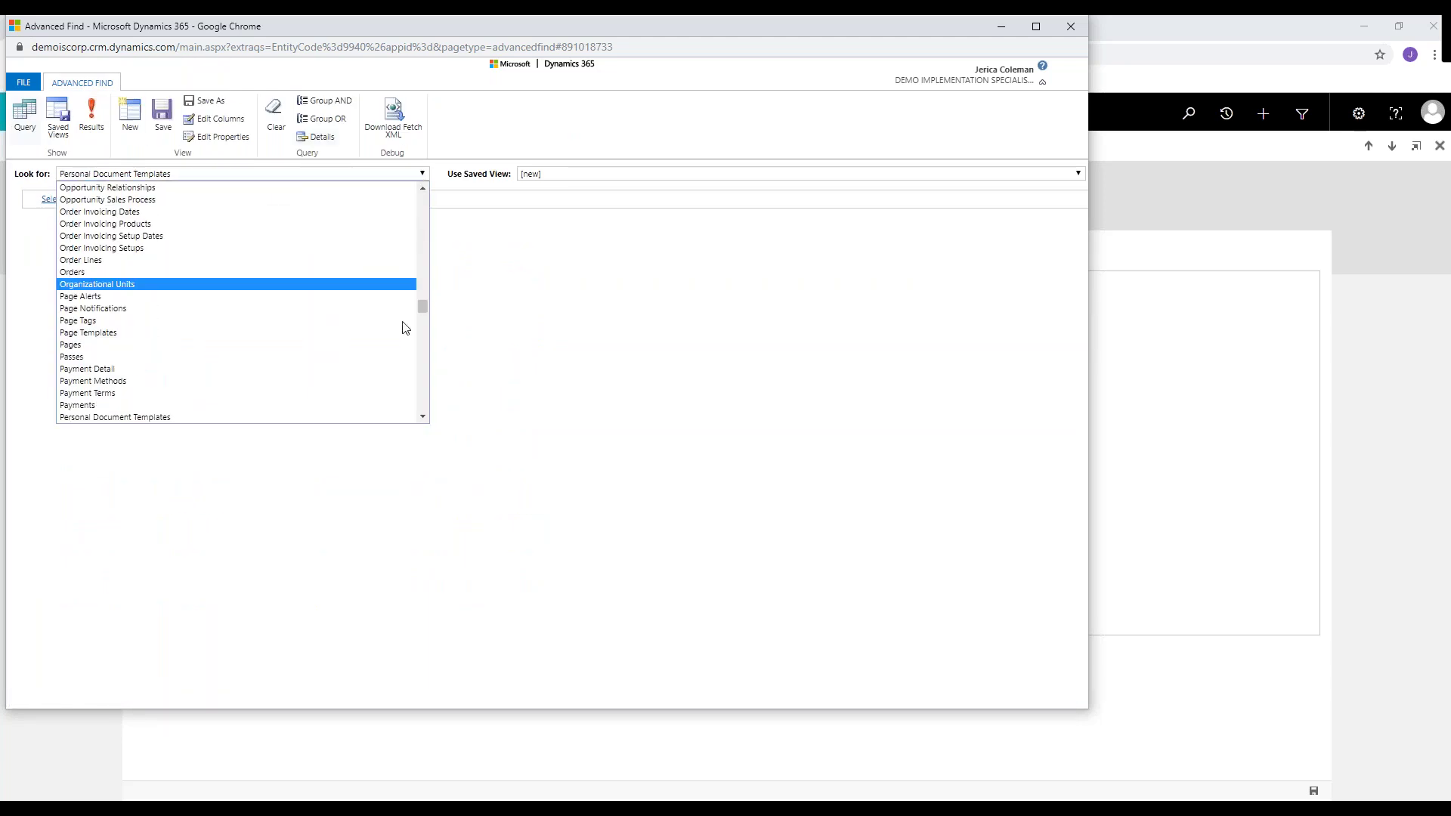
key(Return)
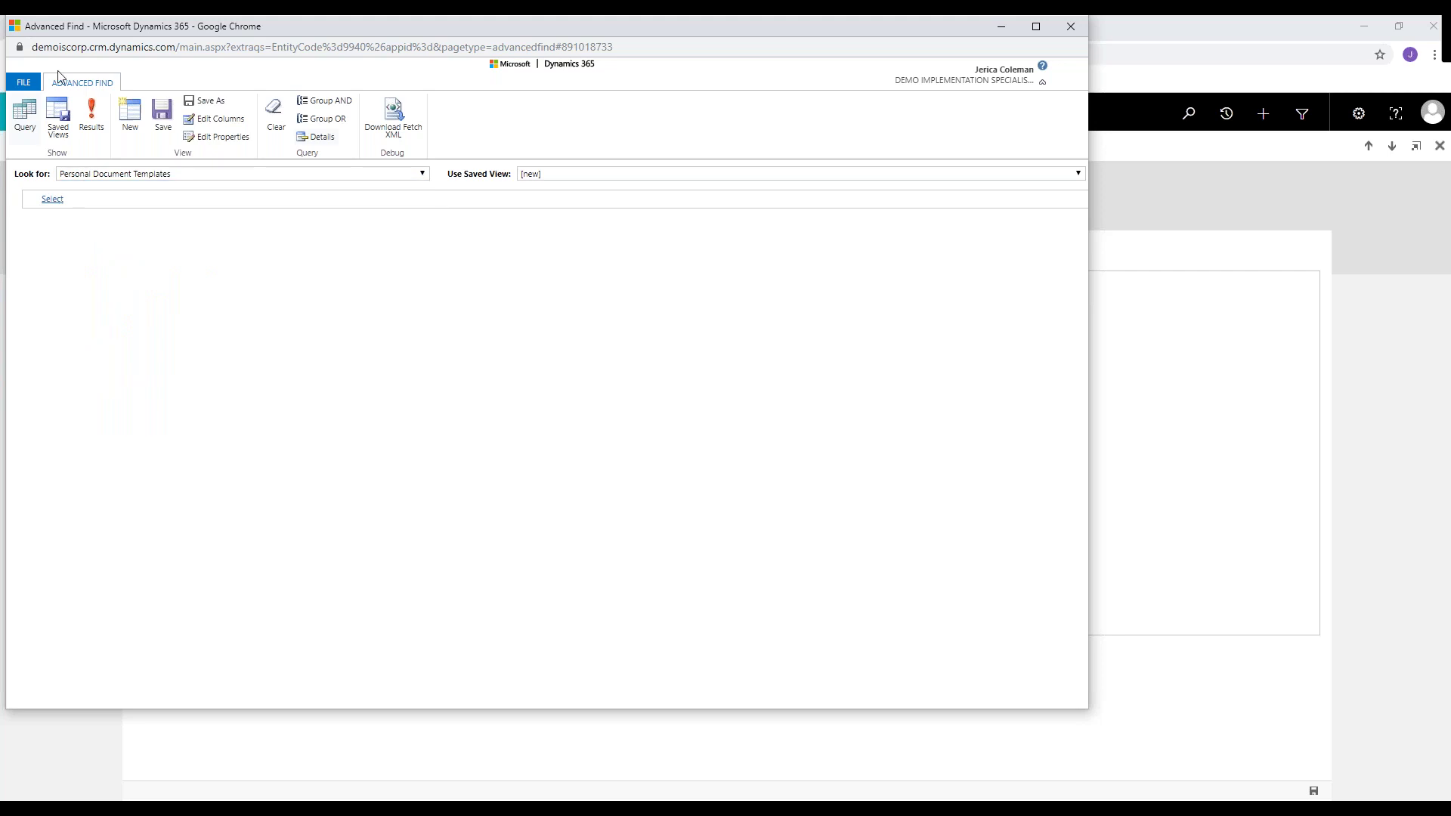
click(91, 117)
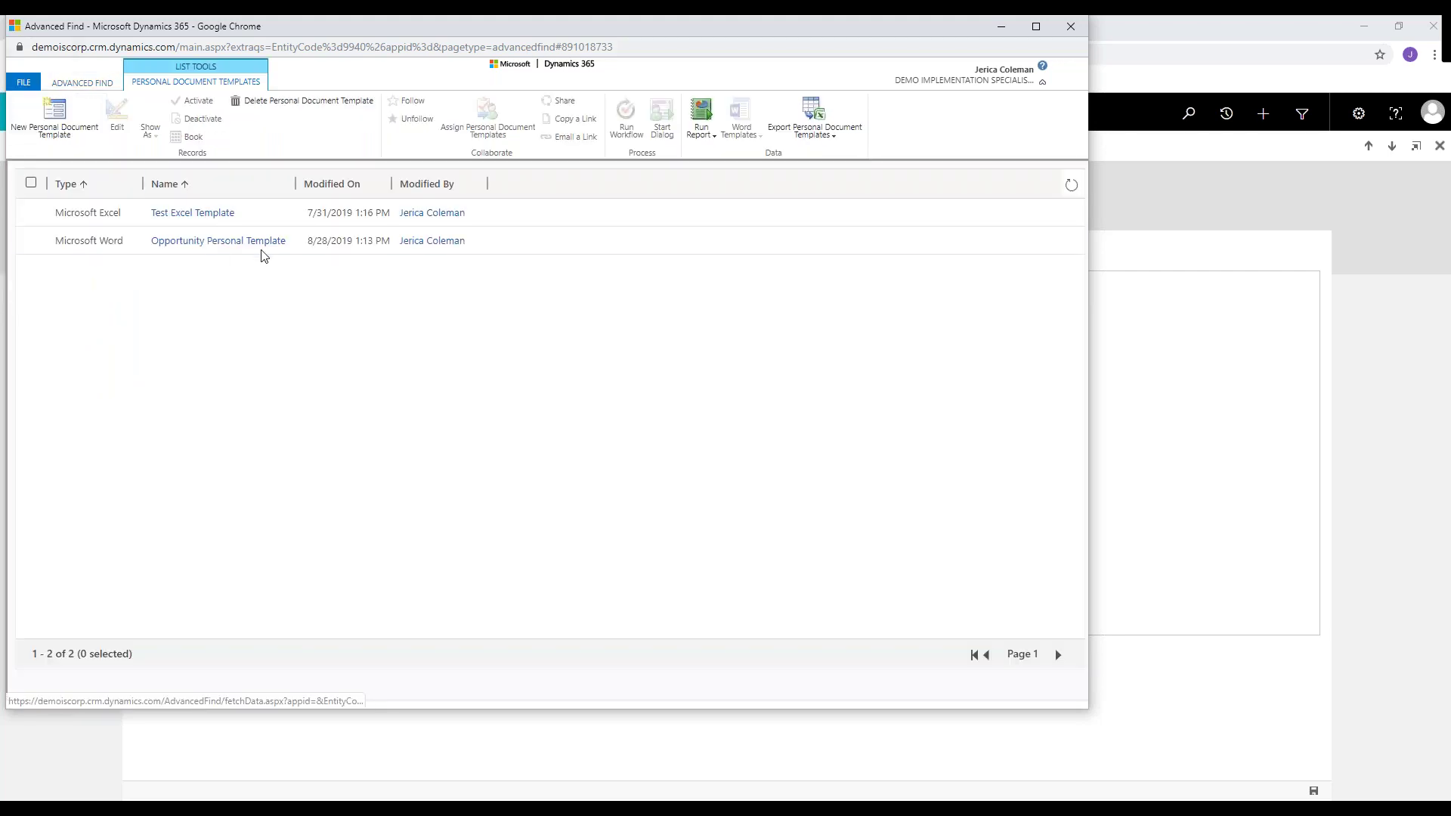
click(31, 240)
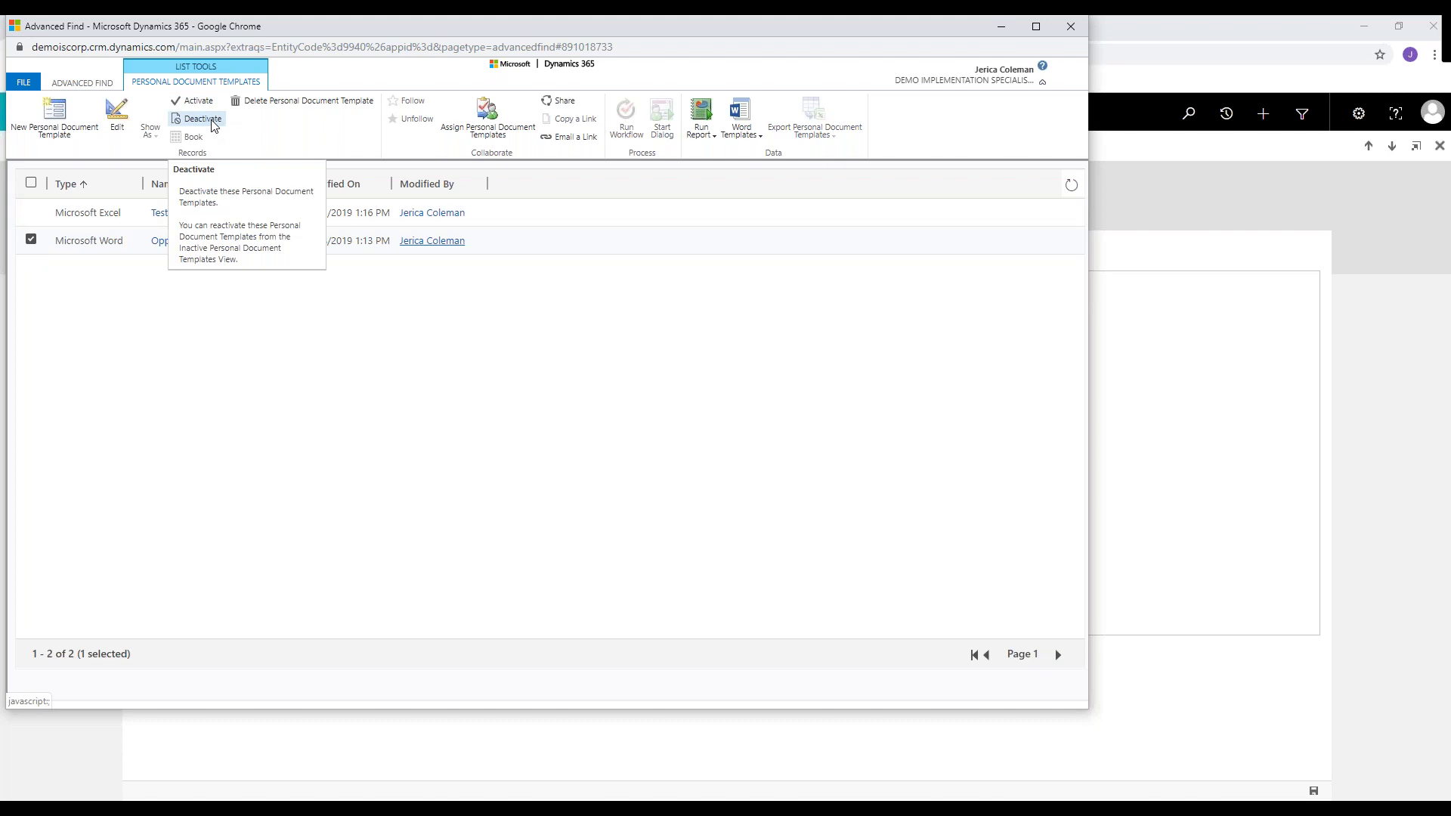
click(117, 113)
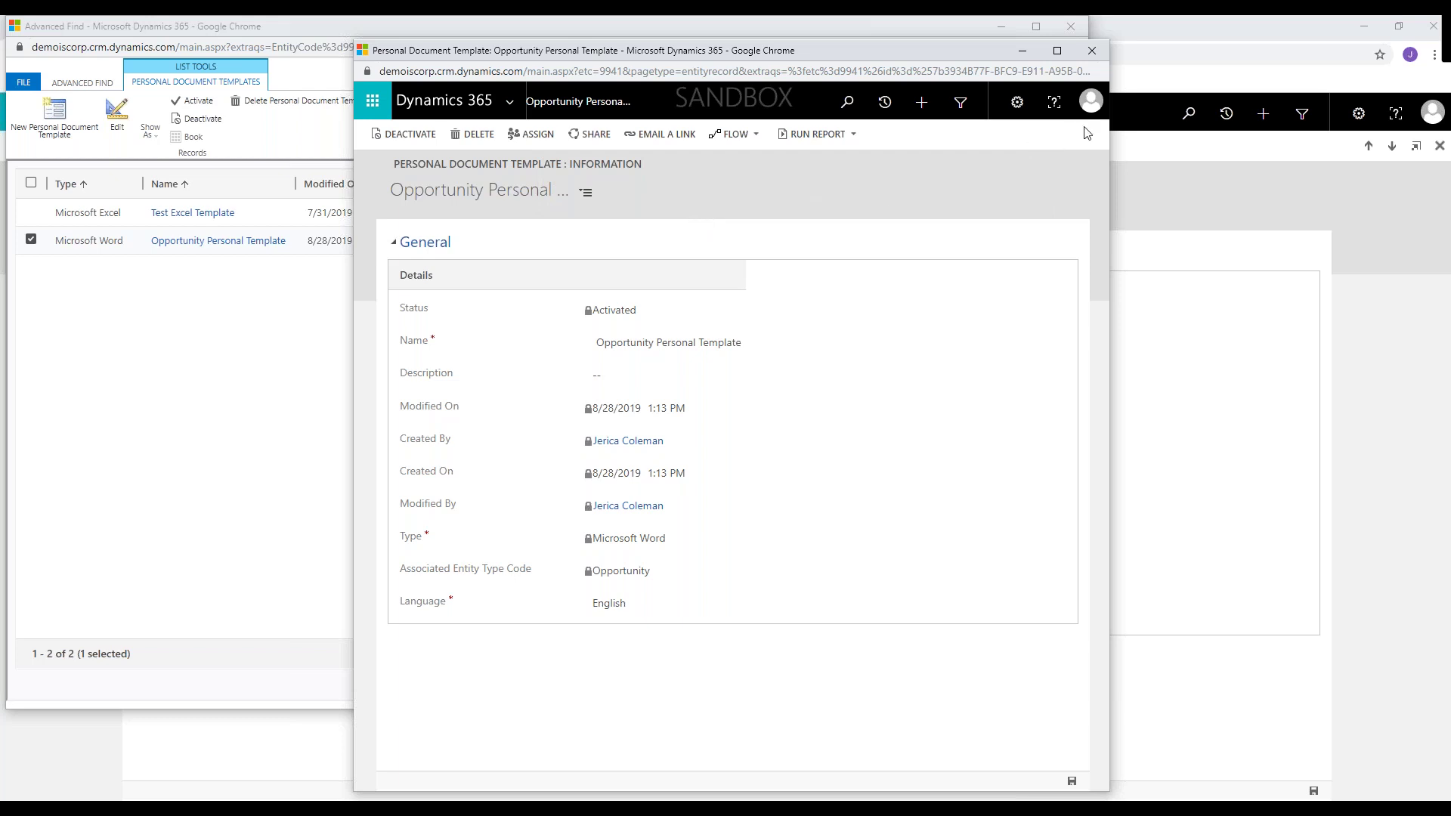
click(1092, 51)
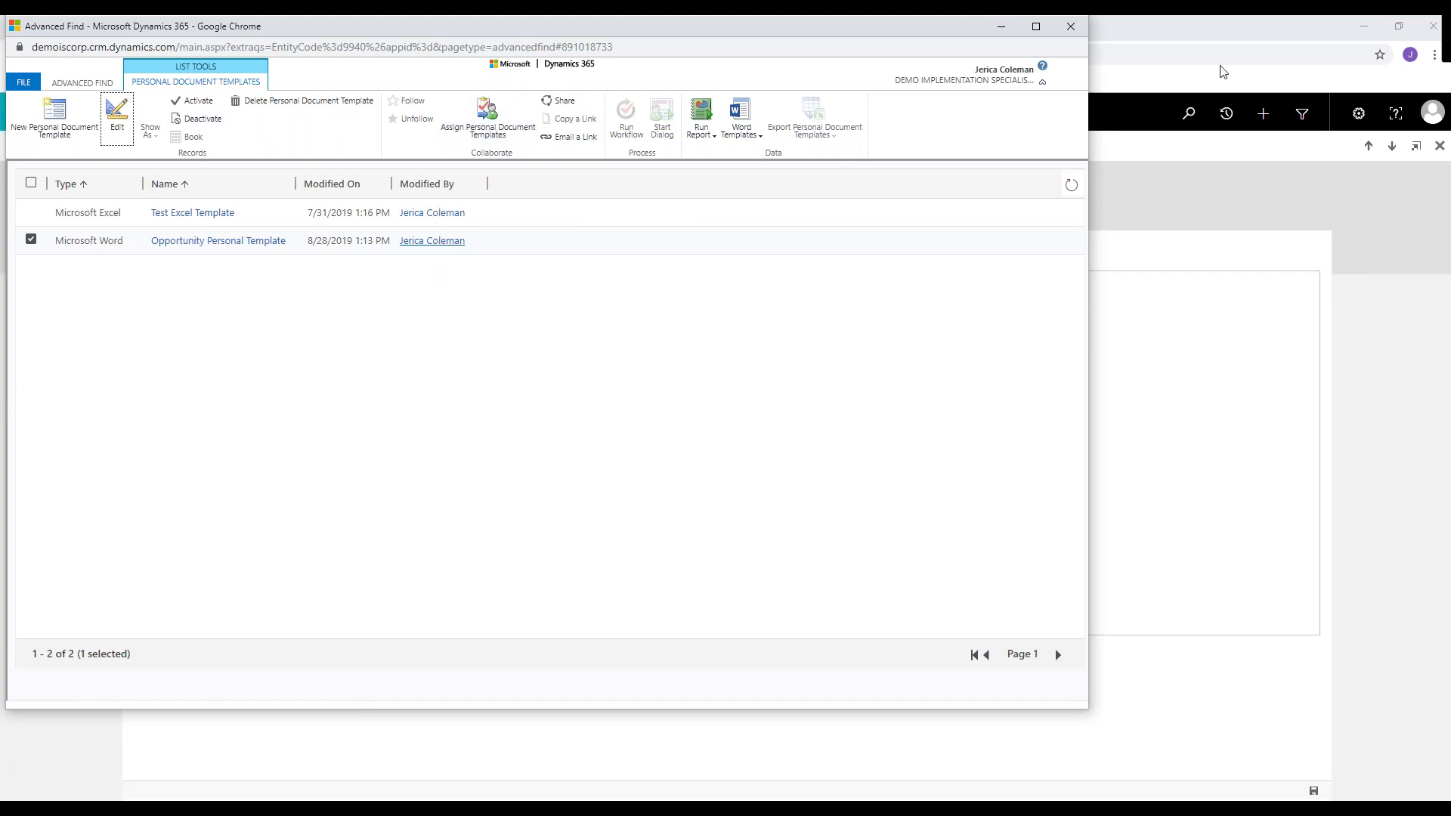
click(1078, 27)
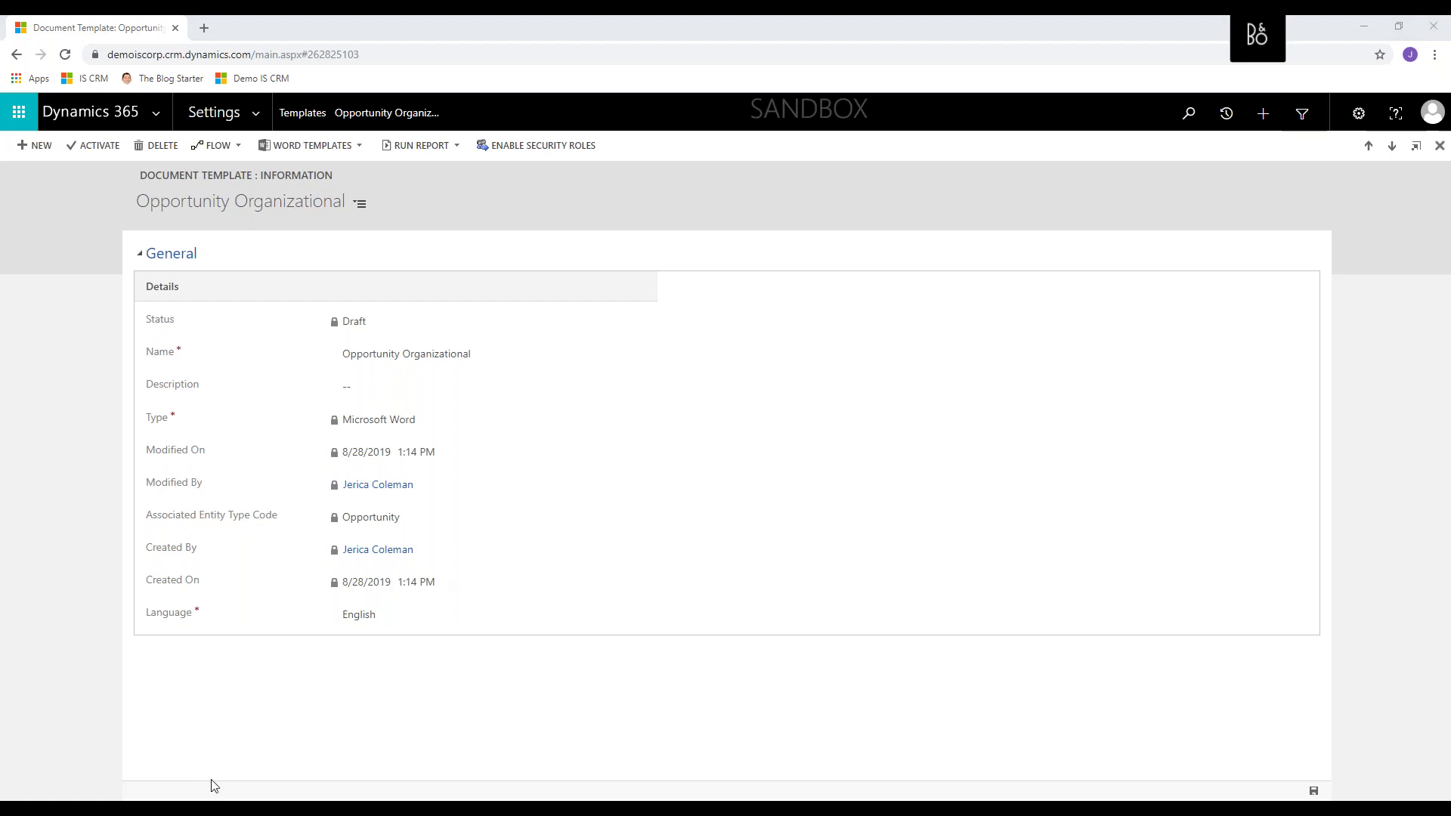
- In the CRM Creating Word Templates deck, run the slide show from slide 5, 'Thank You!'
key(alt+Tab)
scroll(155, 669, down, 3)
click(161, 605)
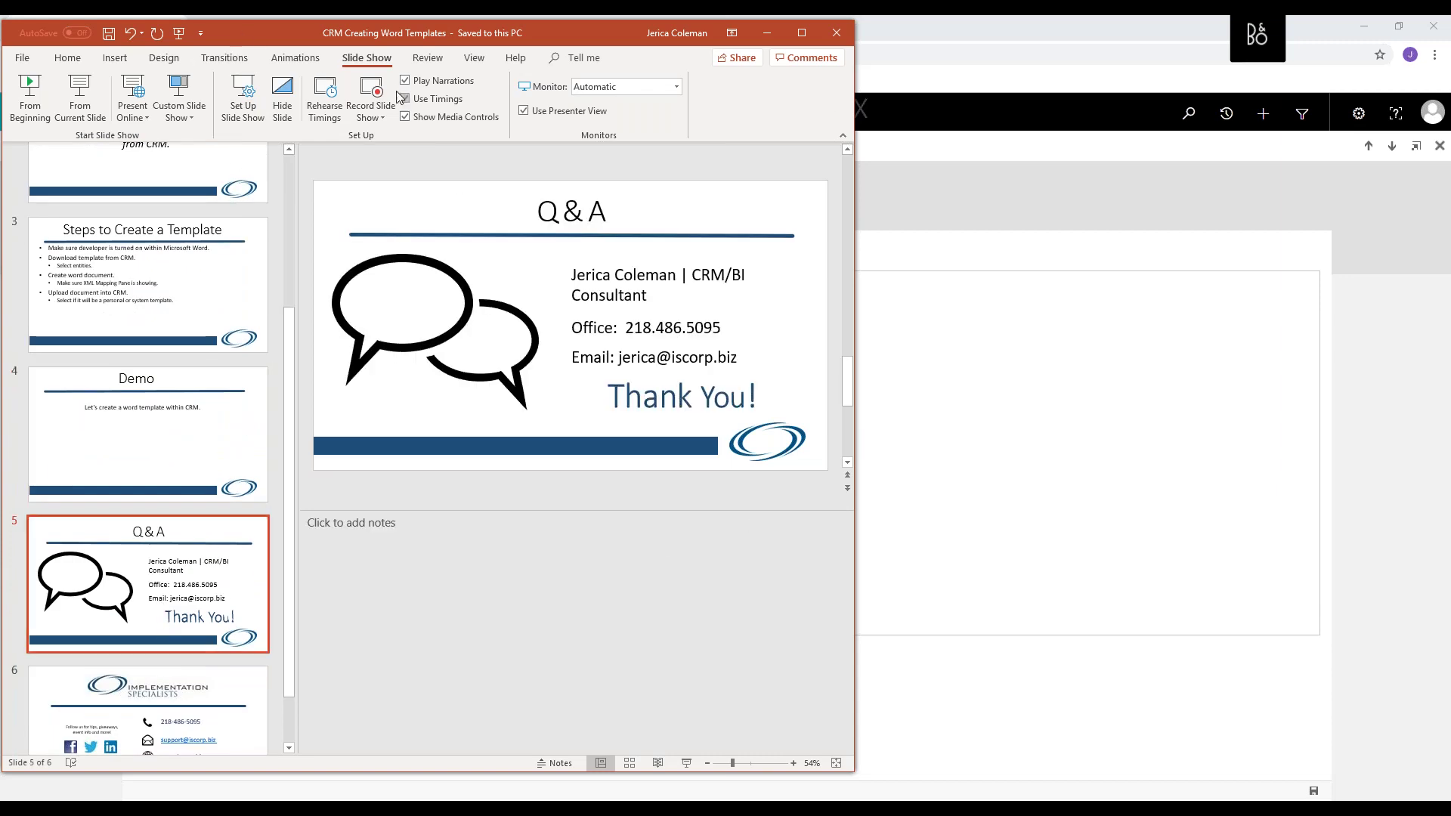
click(89, 116)
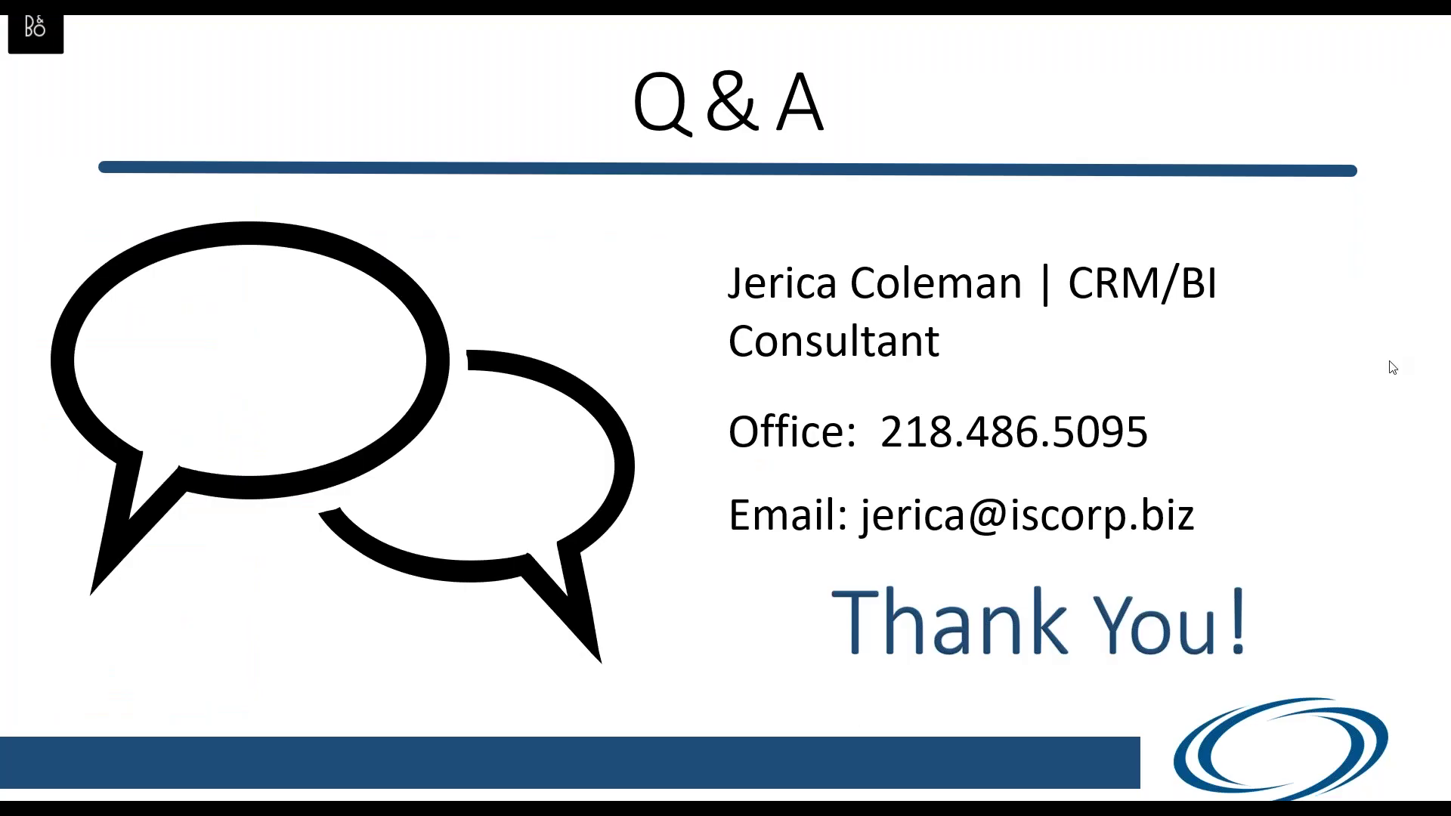